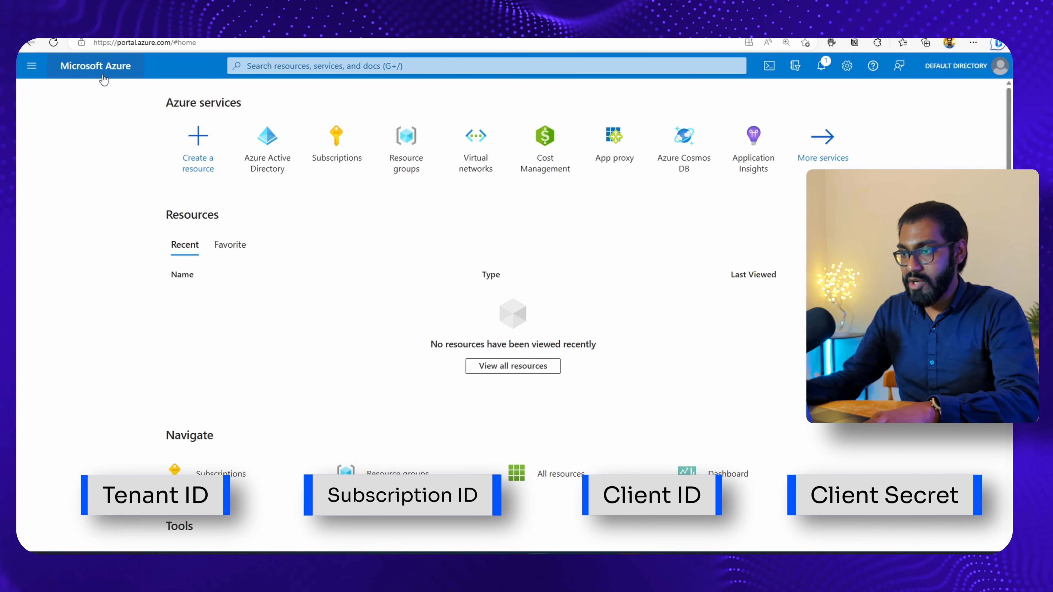
Step: Look up the subscription ID and open the rest-api-access-poc app registration to read its client and tenant IDs
left_click(339, 141)
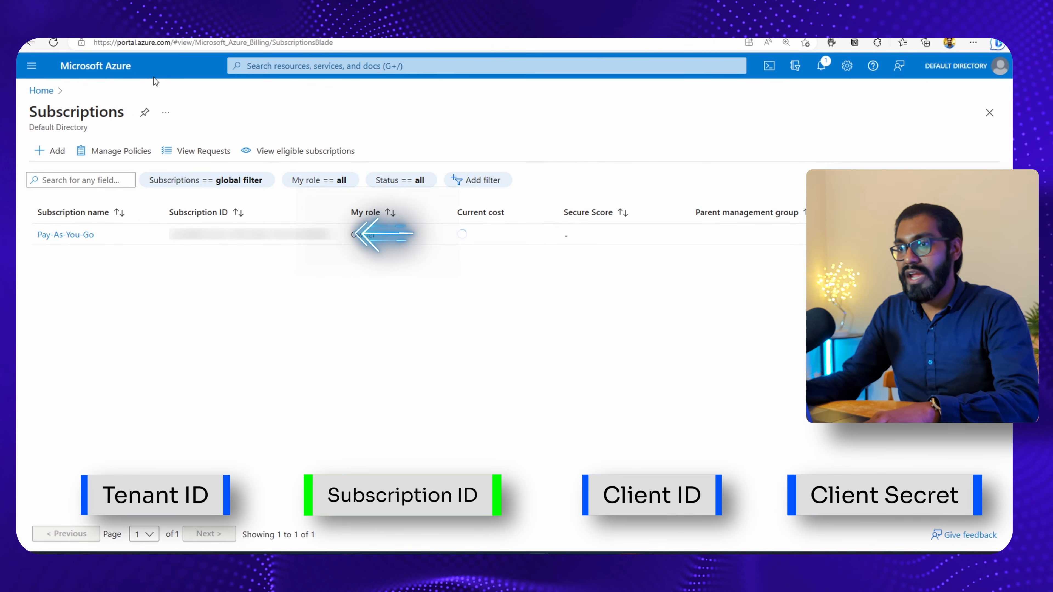
left_click(133, 70)
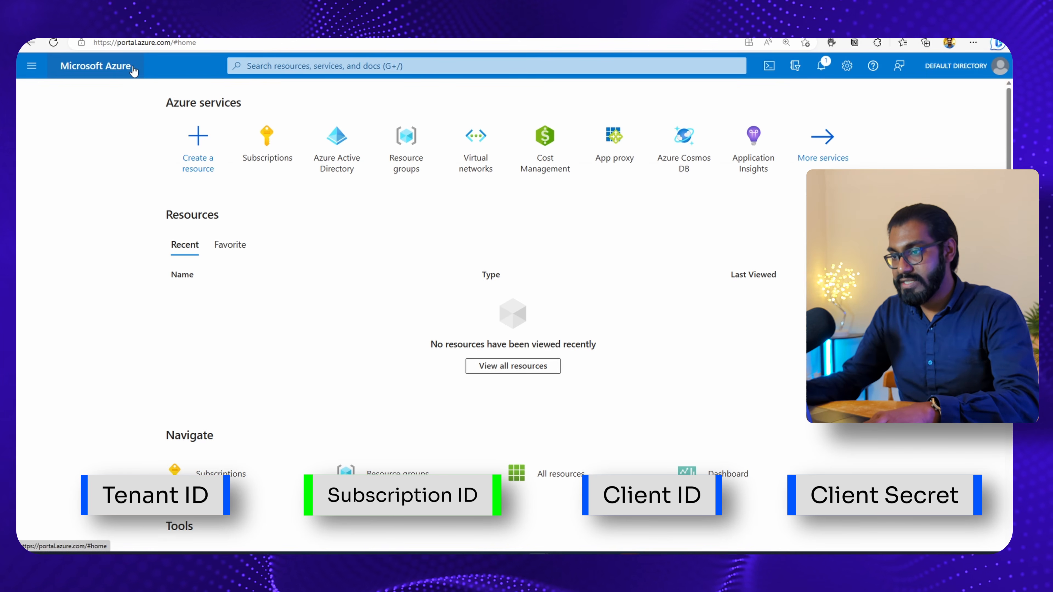
left_click(347, 139)
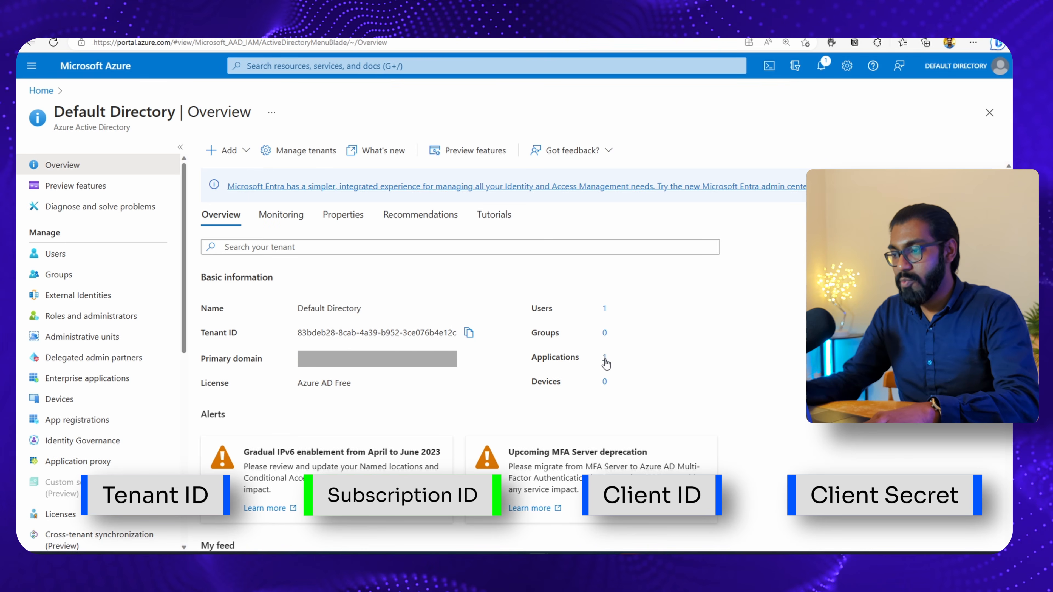
left_click(604, 360)
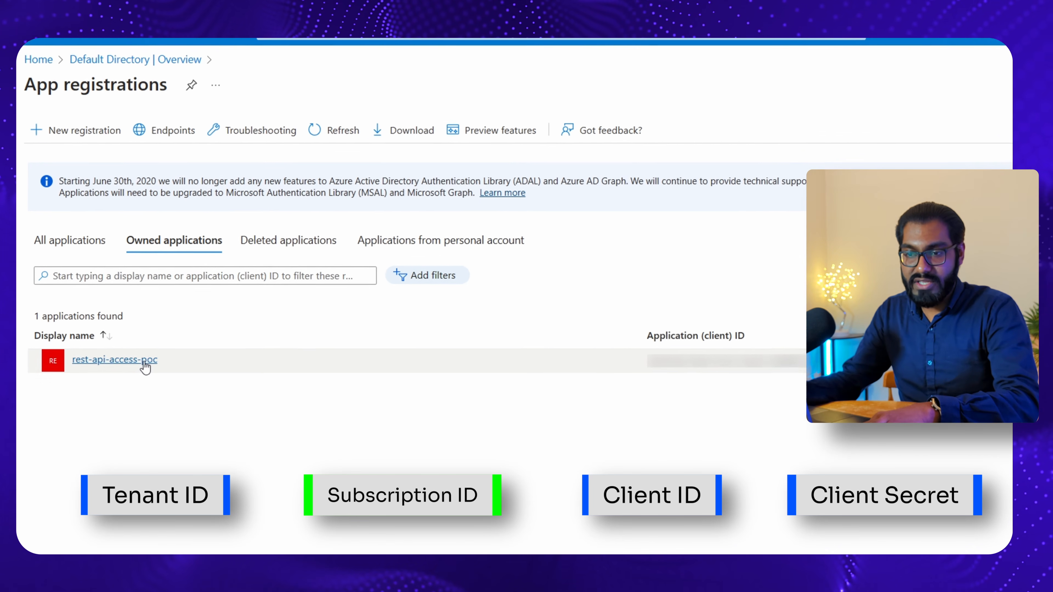
left_click(136, 346)
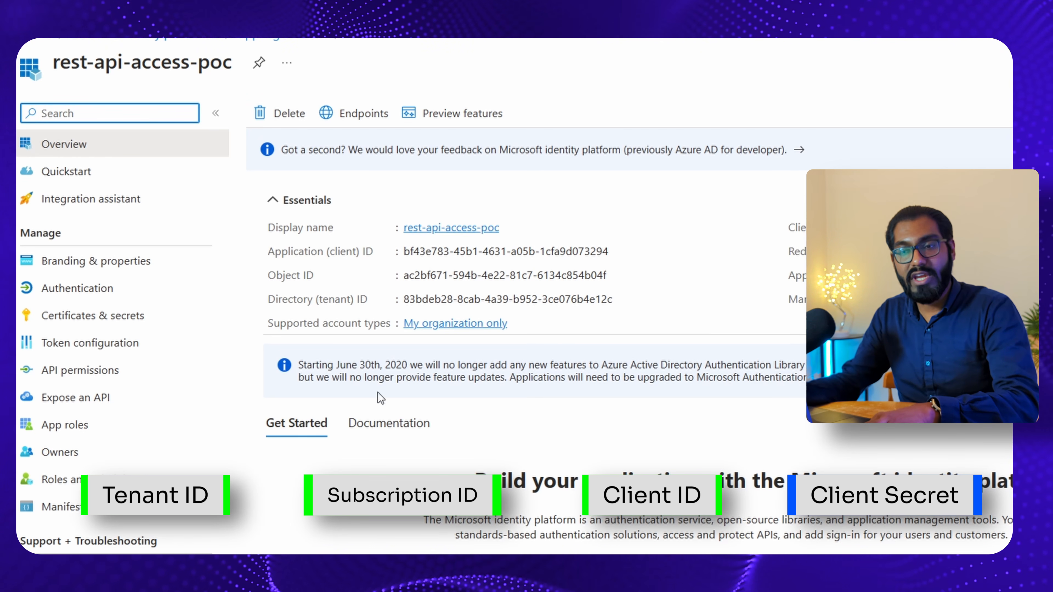
Step: Add a client secret described as rest-api-access-poc-secret with a 90 days (3 months) expiry and copy its value
left_click(141, 319)
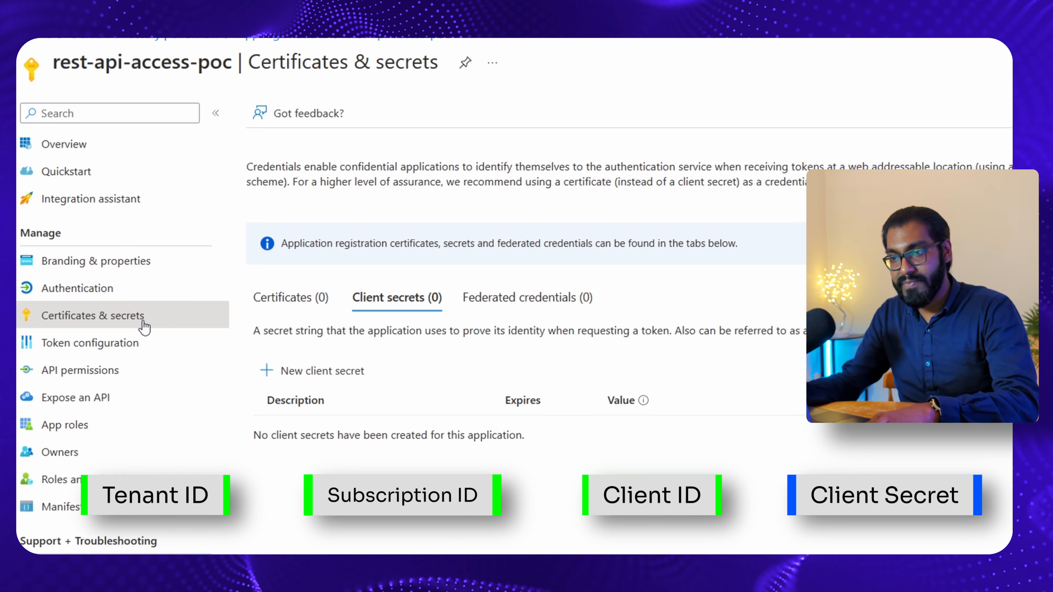
left_click(305, 370)
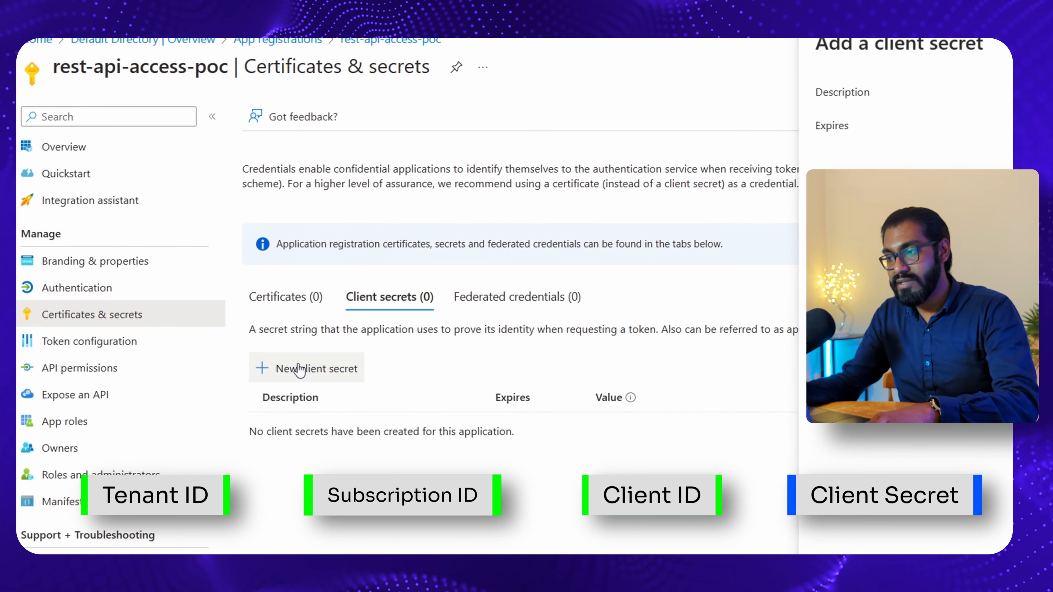
type("rest-api-access-poc-secret")
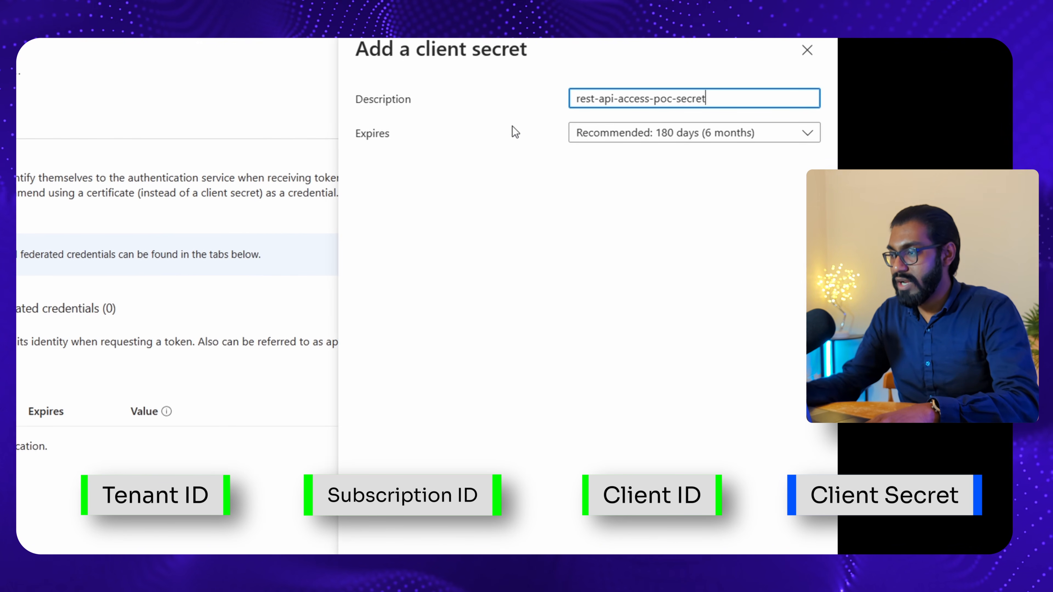
left_click(616, 139)
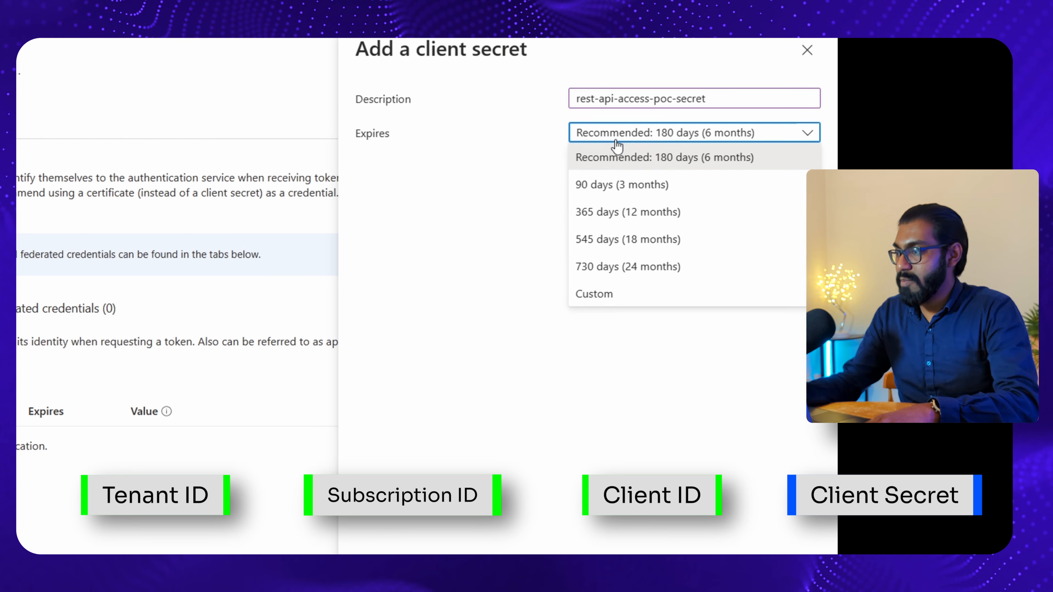
left_click(621, 183)
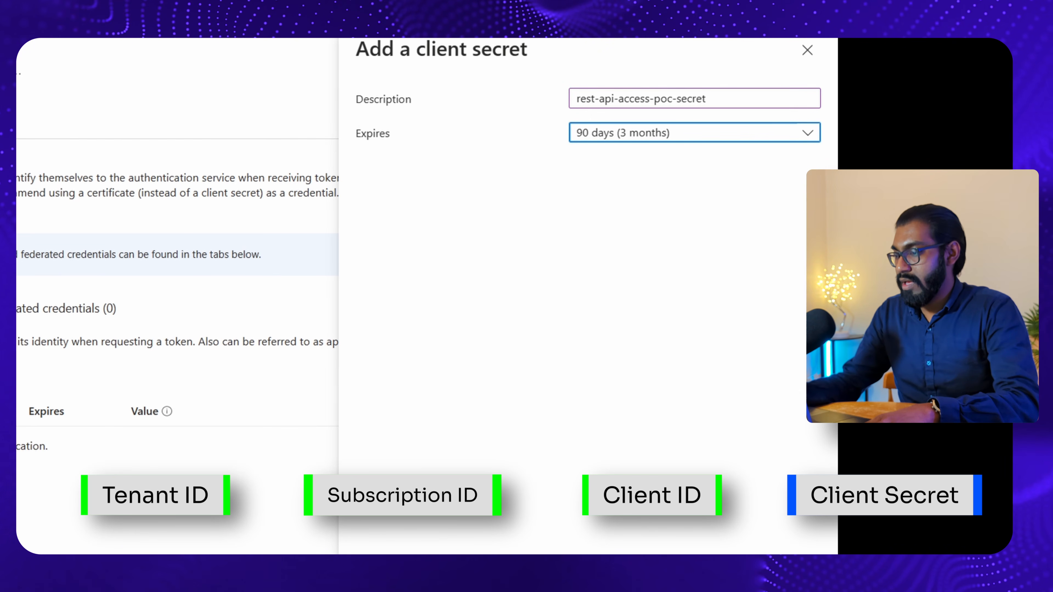
left_click(662, 534)
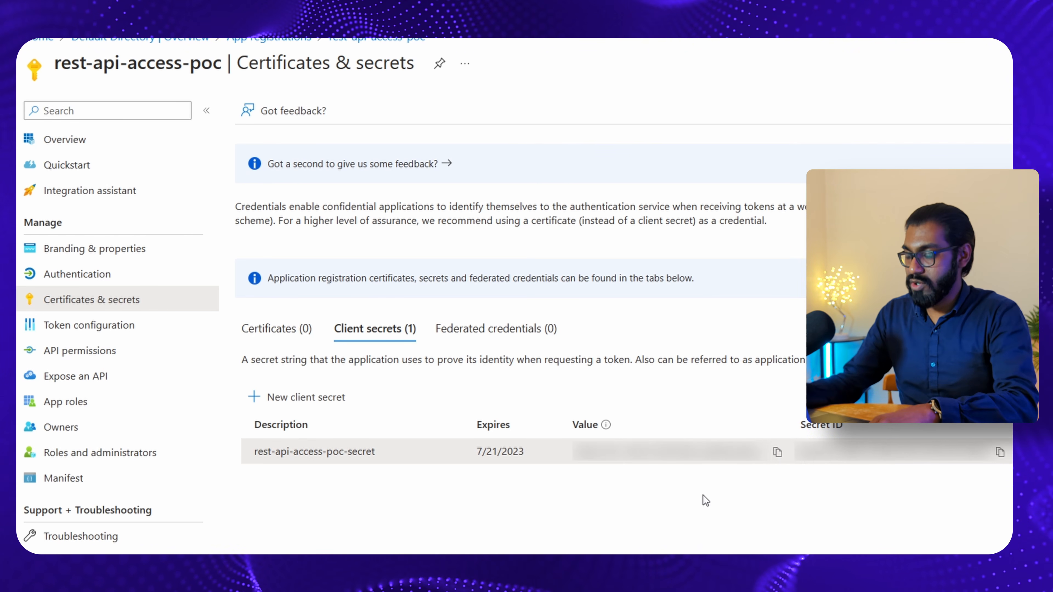
left_click(777, 452)
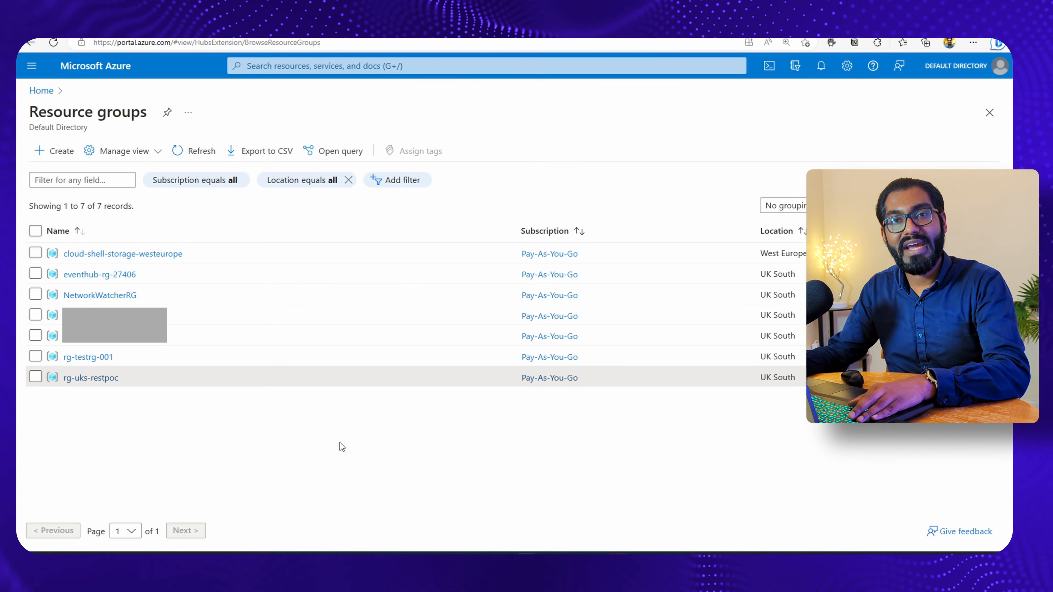
Step: Start a role assignment in the access control of resource group rg-uks-restpoc, choosing the privileged administrator role Contributor
left_click(108, 378)
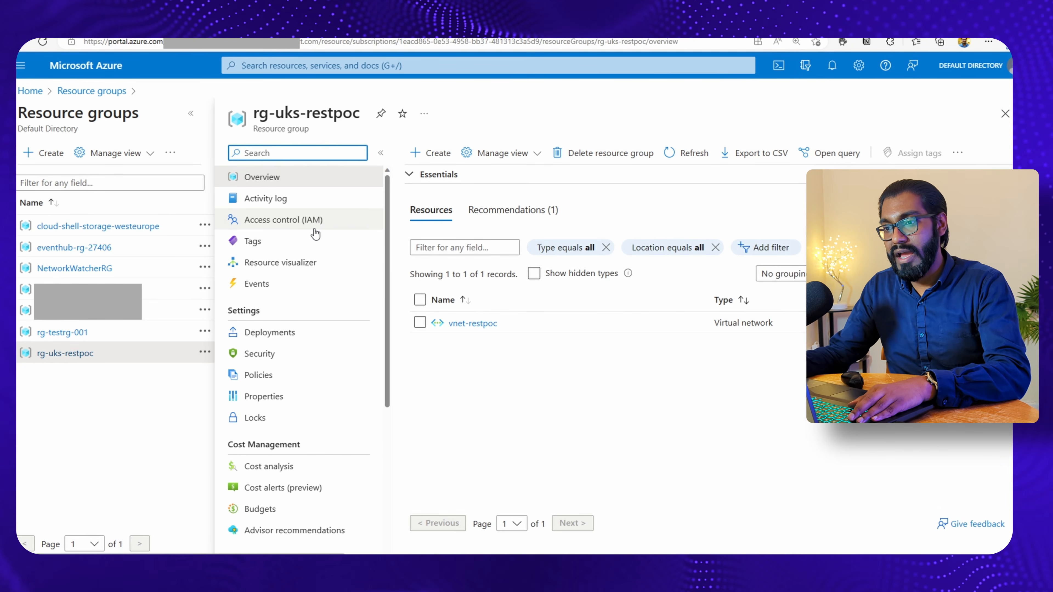
left_click(314, 229)
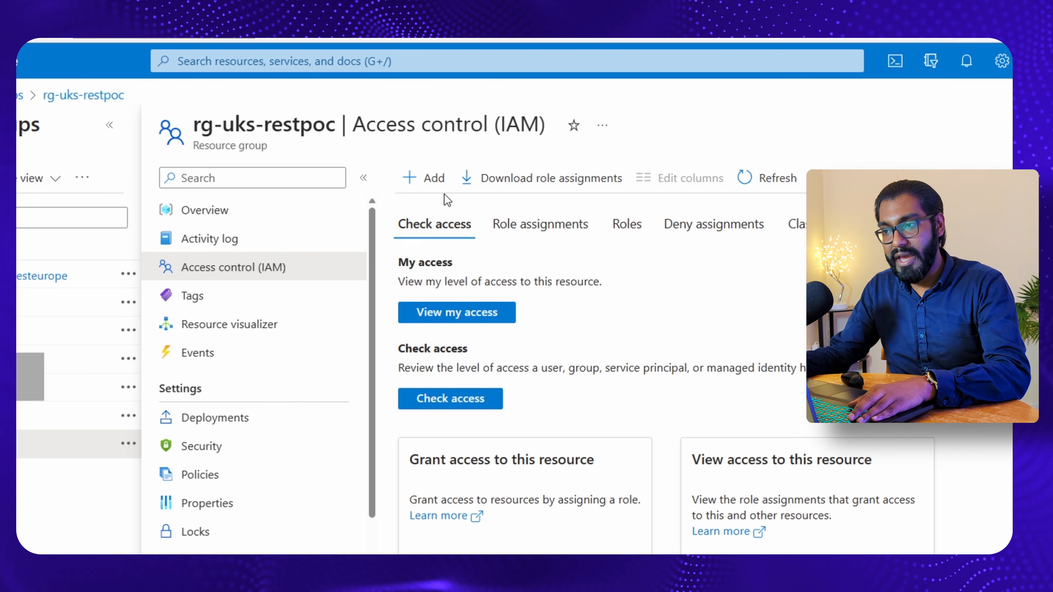
left_click(434, 156)
left_click(447, 208)
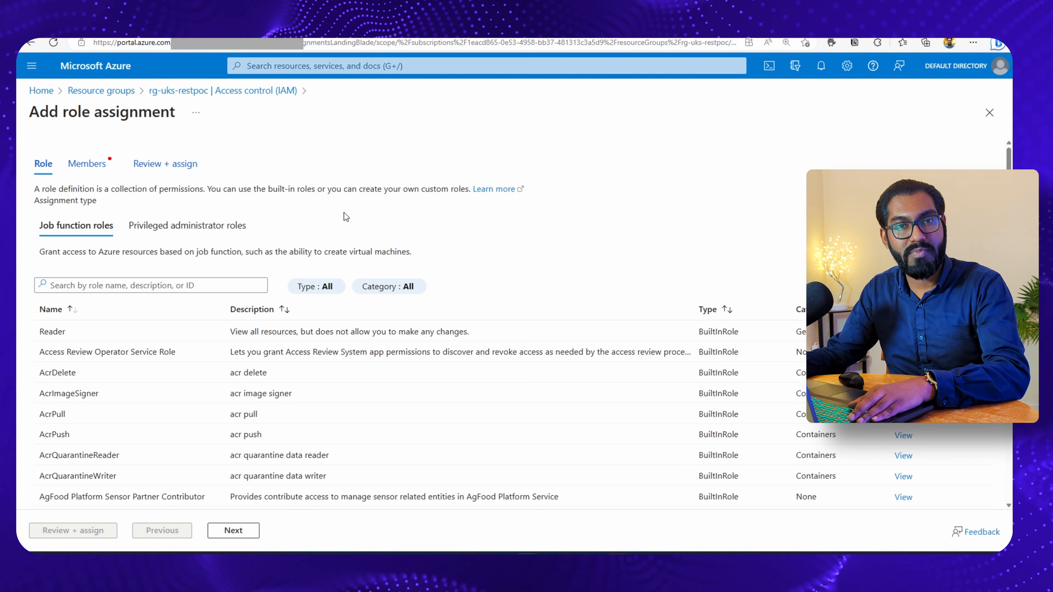
left_click(205, 226)
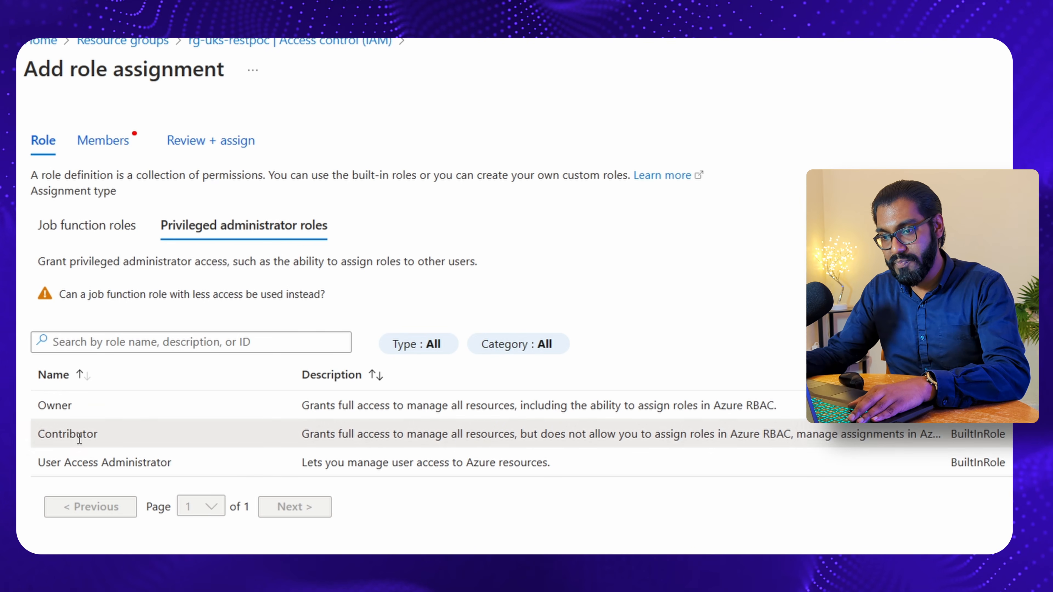
left_click(80, 438)
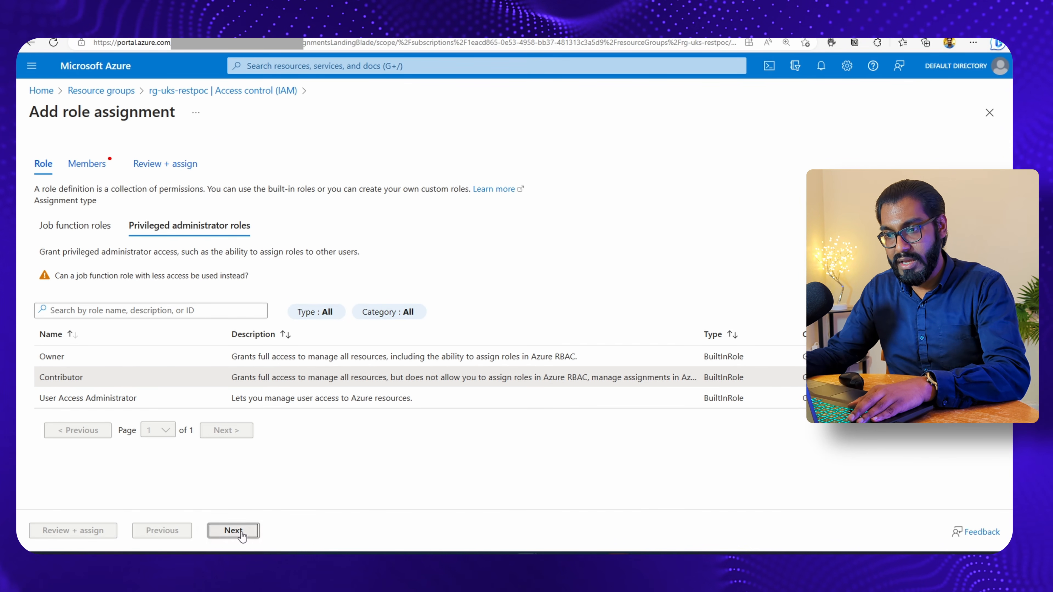
left_click(233, 531)
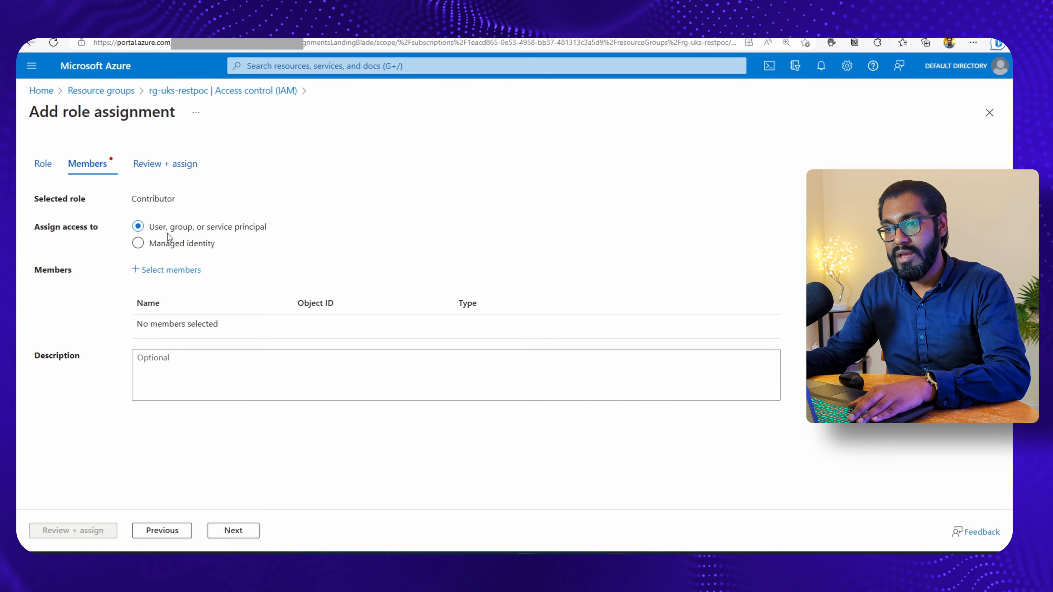
Step: Assign access to a user, group, or service principal and add rest-api-access-poc as the member
left_click(229, 228)
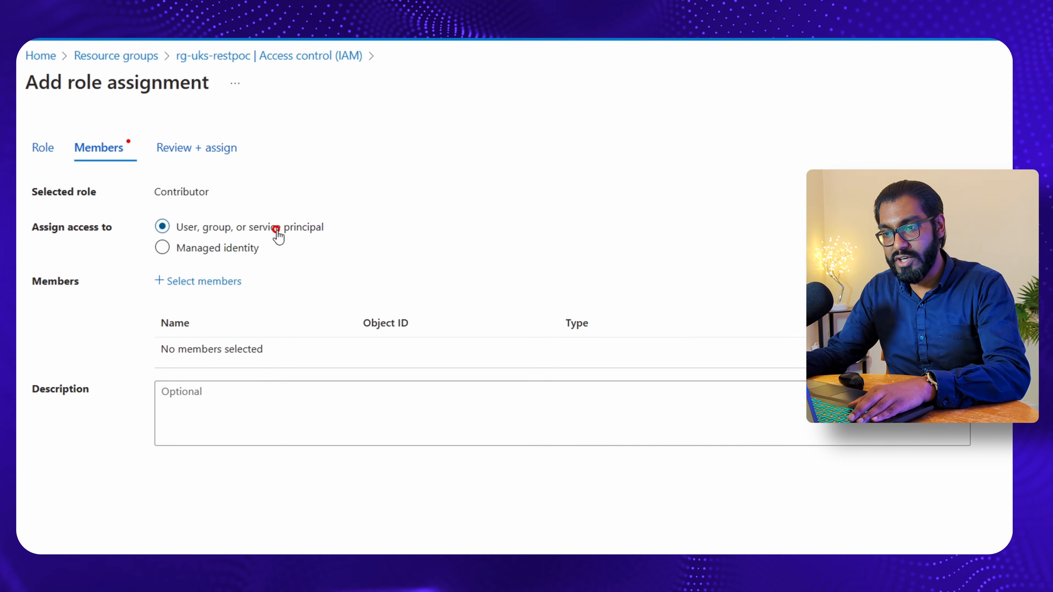
left_click(231, 282)
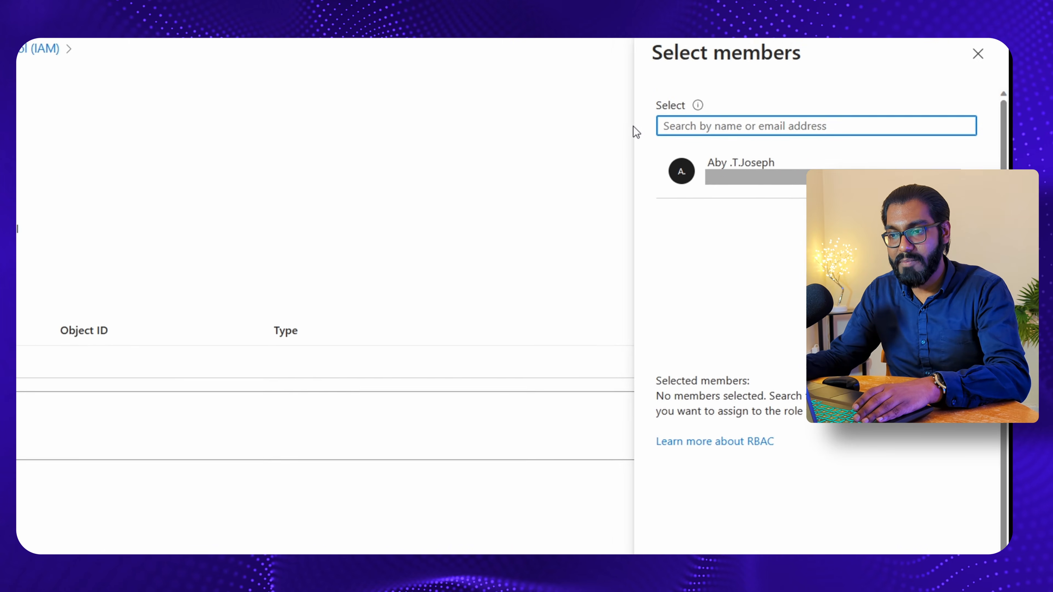
left_click(685, 122)
type("rest")
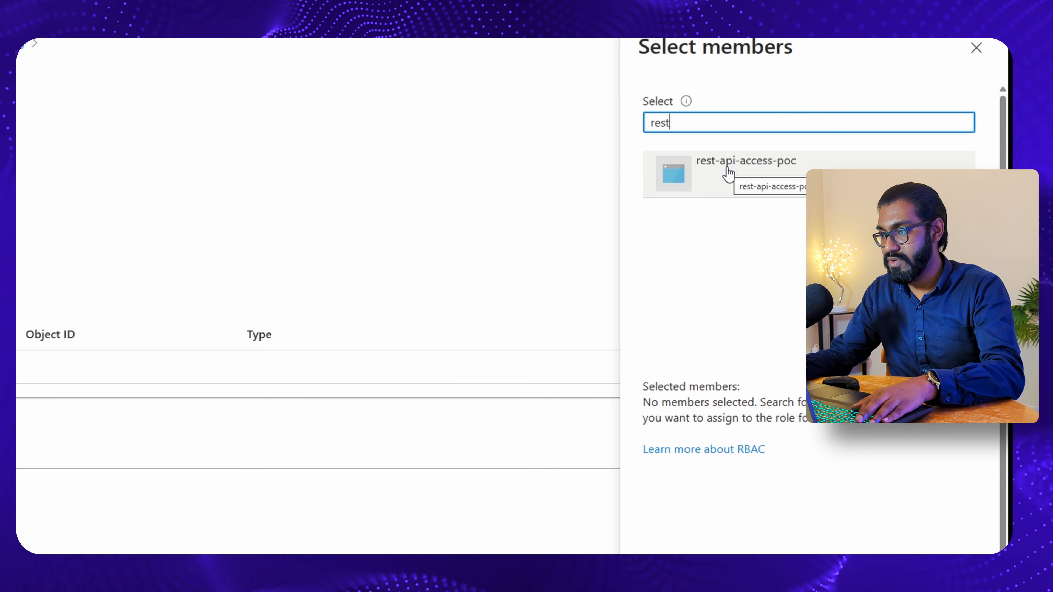
left_click(728, 175)
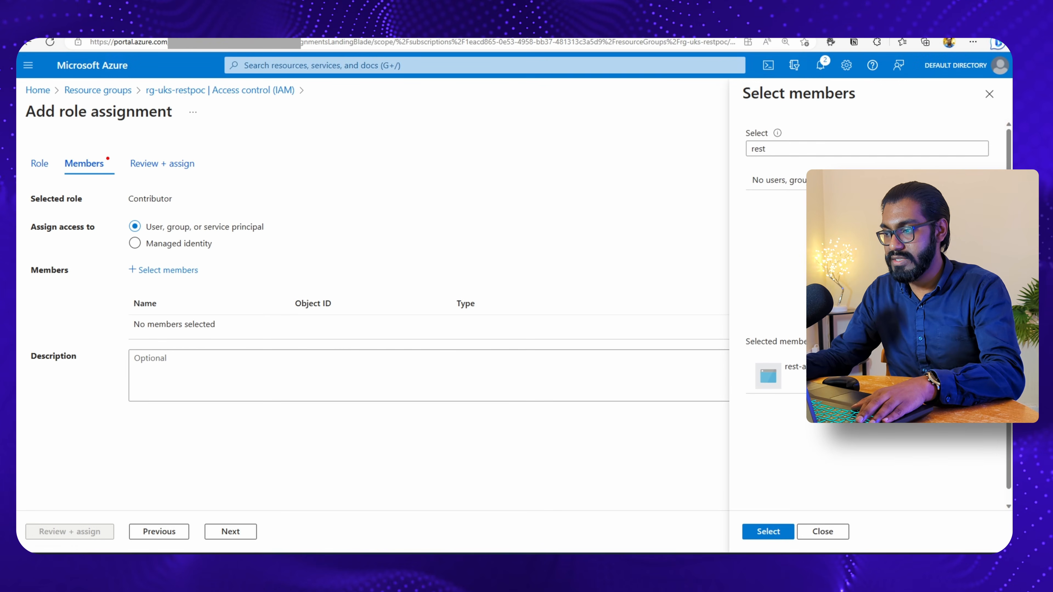
left_click(769, 532)
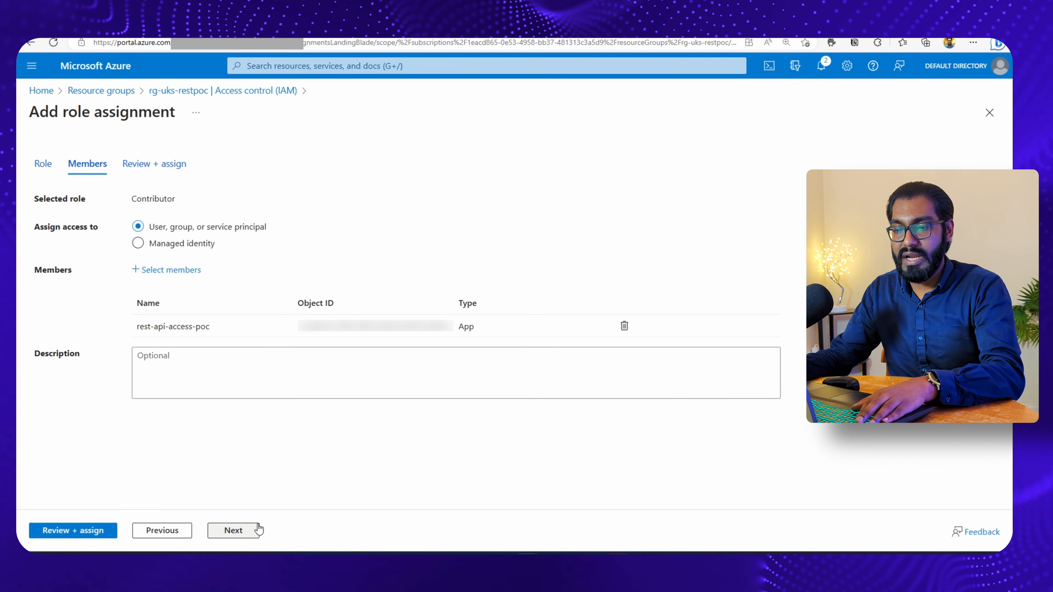
Step: Review the assignment's scope, assign the role, and check it in the resource group's role assignments
left_click(250, 533)
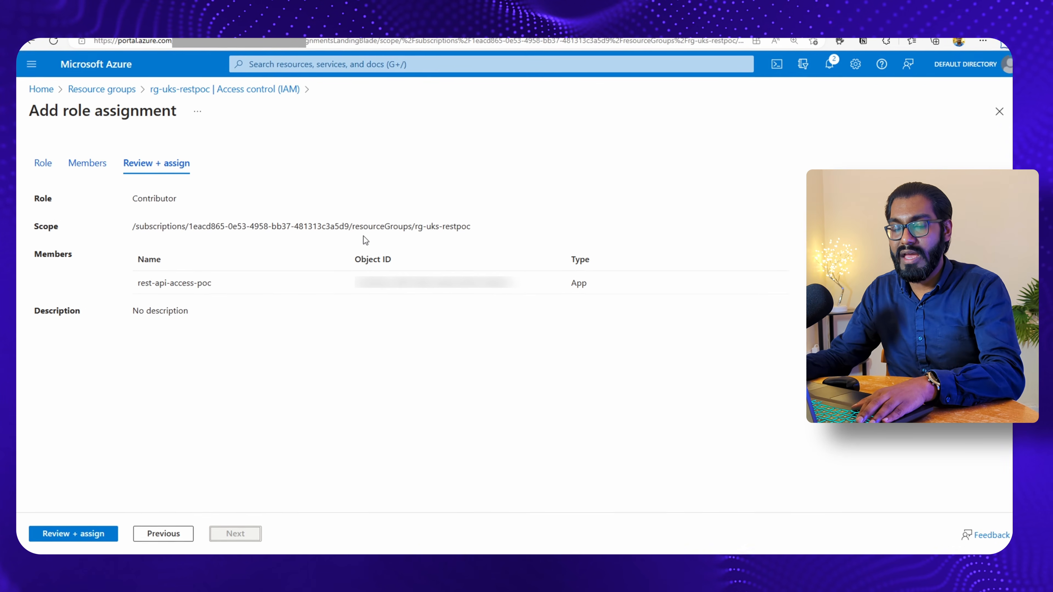
double_click(375, 226)
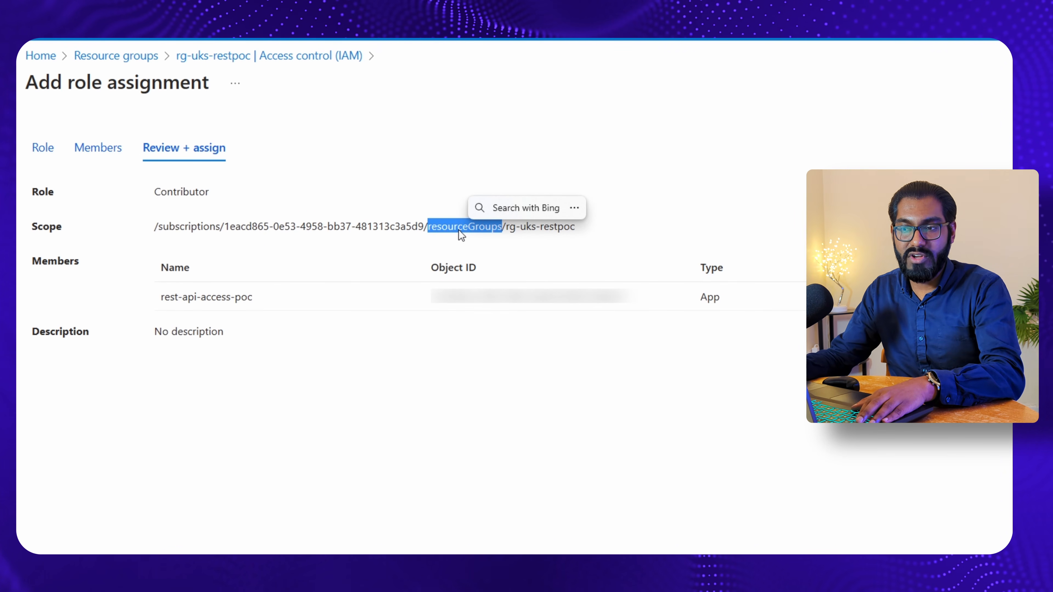
left_click(341, 400)
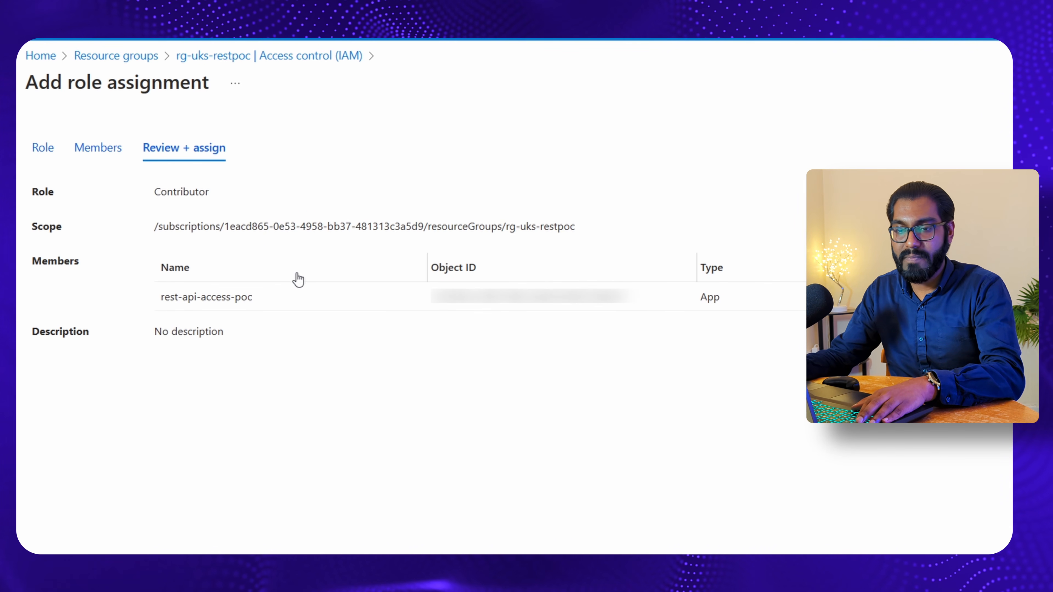
left_click(68, 532)
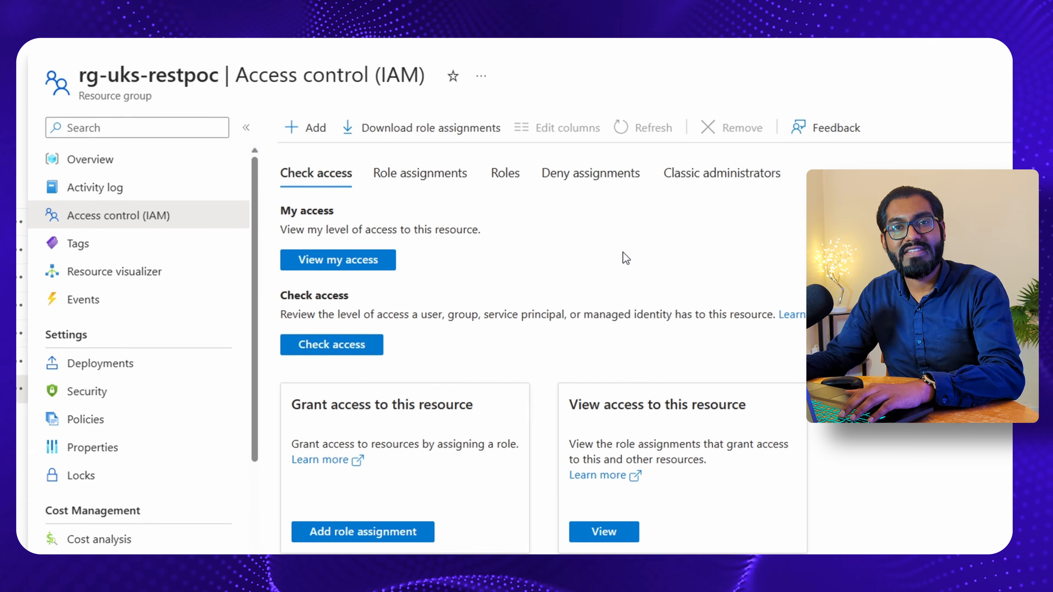
left_click(423, 186)
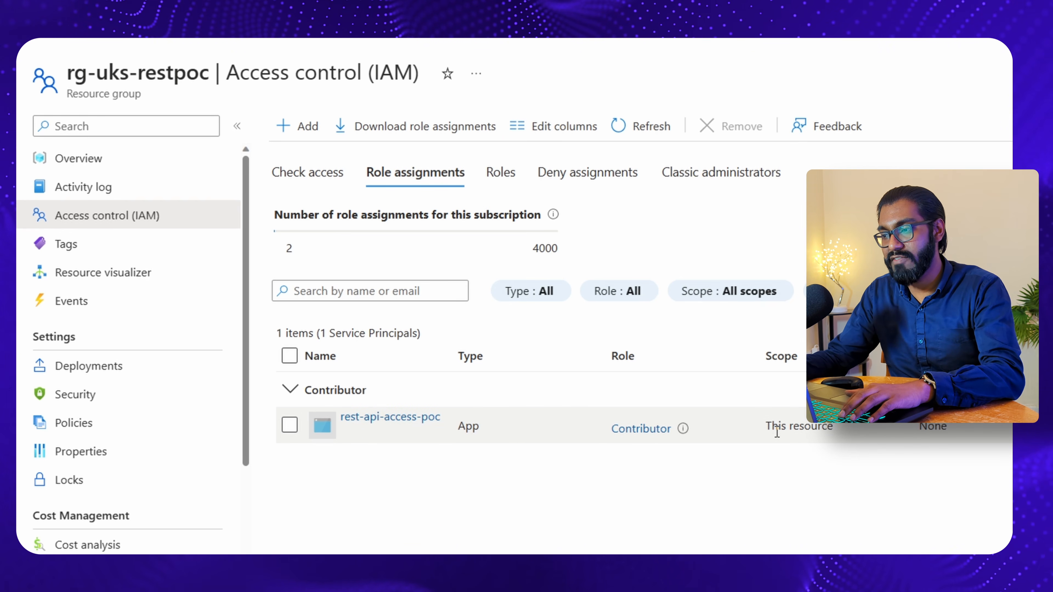
mouse_move(785, 434)
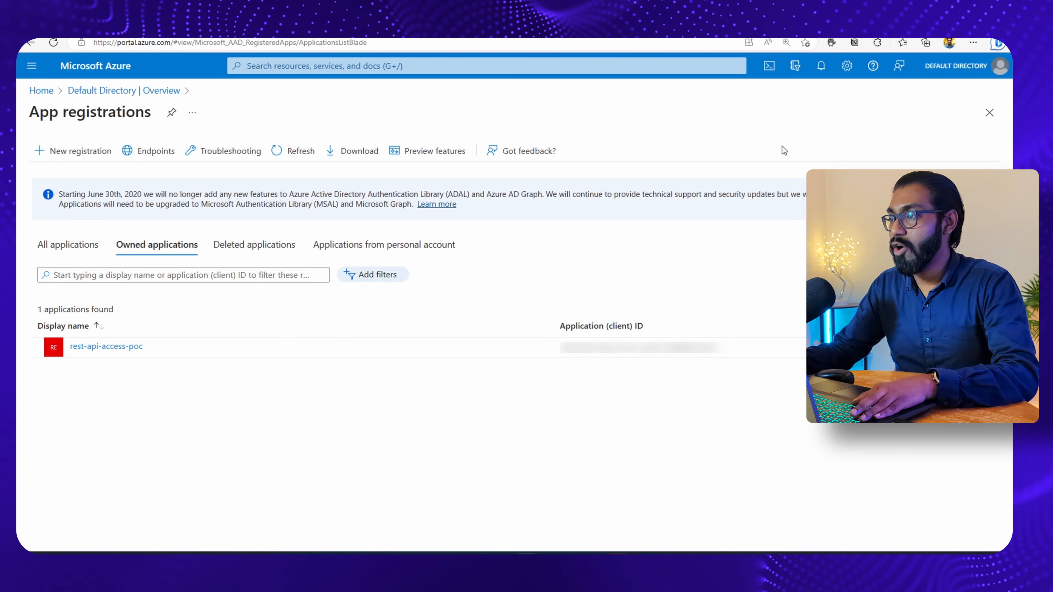
Step: In Cloud Shell, create service principal az-rest-cli-poc with the contributor role scoped to resource group rg-uks-restpoc, and refresh the app registrations list
left_click(769, 77)
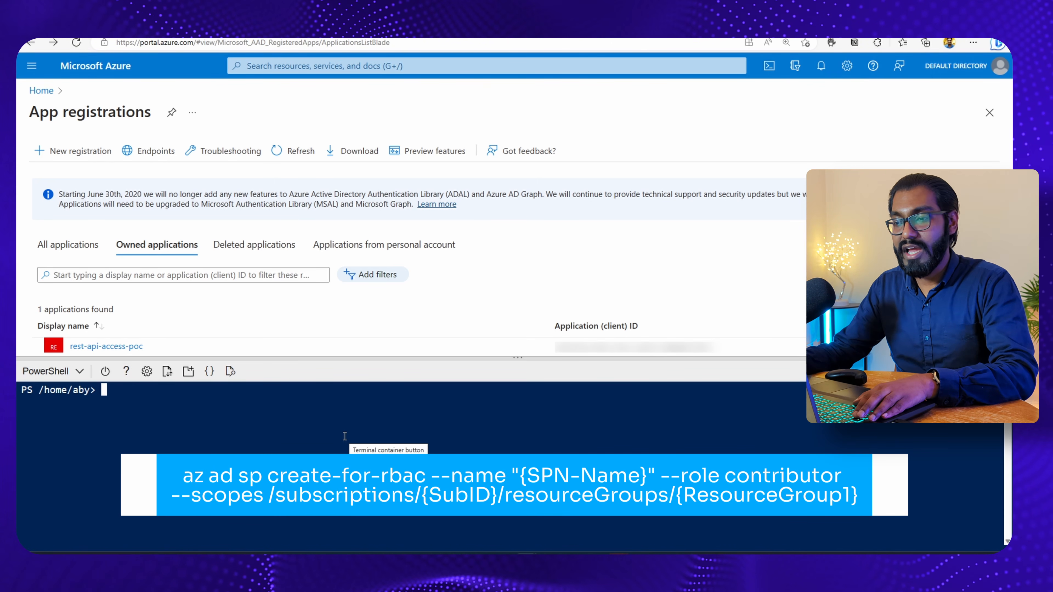
right_click(218, 404)
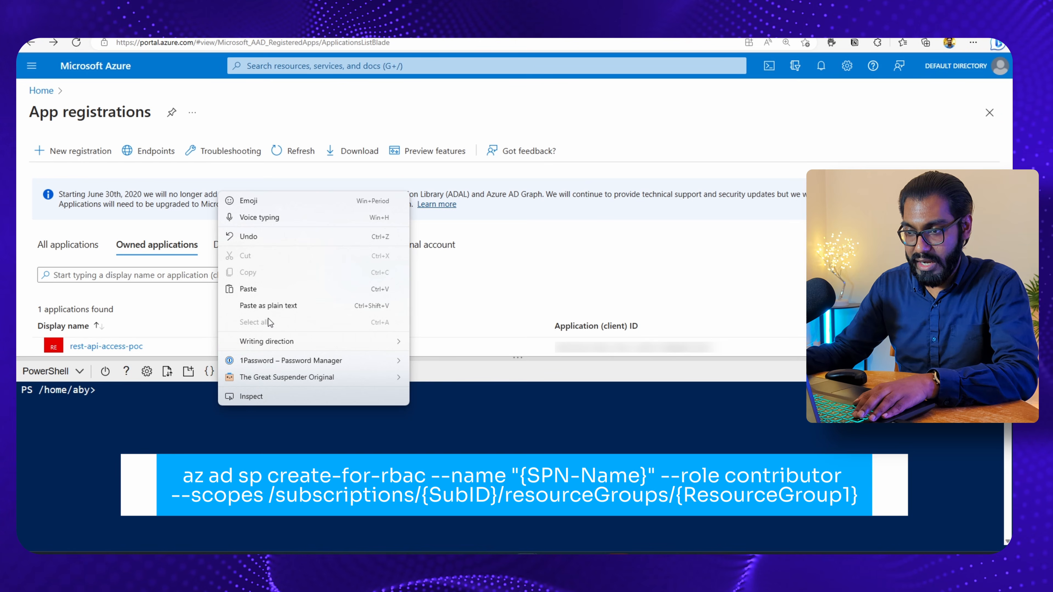
left_click(265, 289)
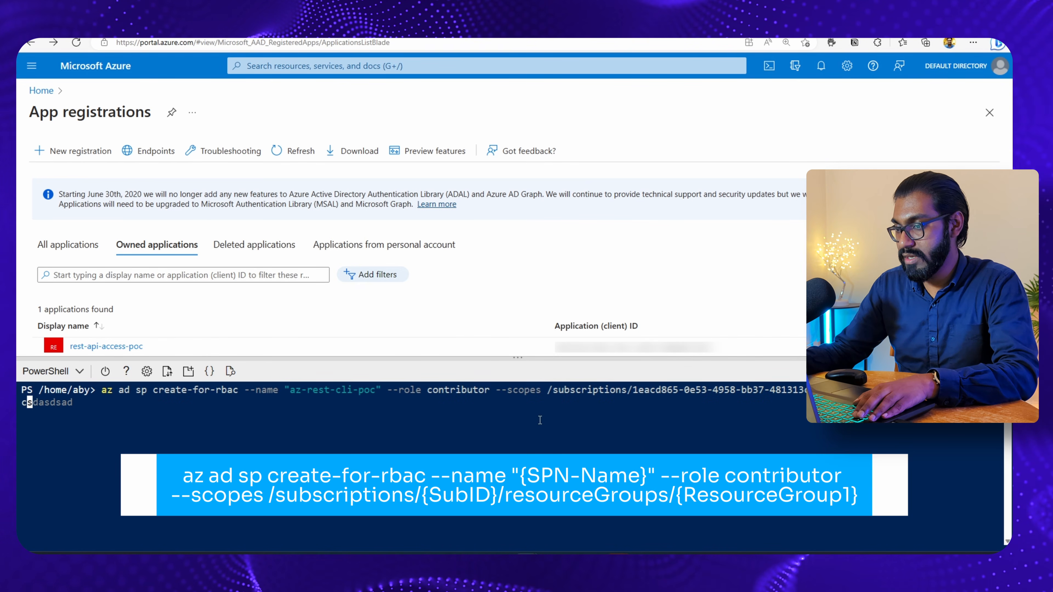
left_click_drag(292, 395, 321, 391)
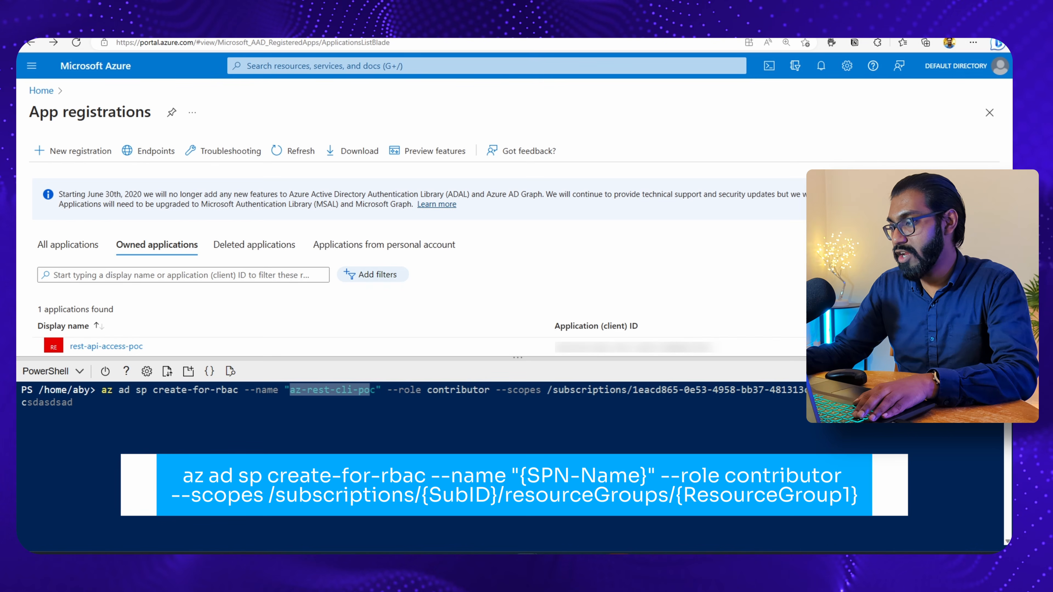
left_click(370, 392)
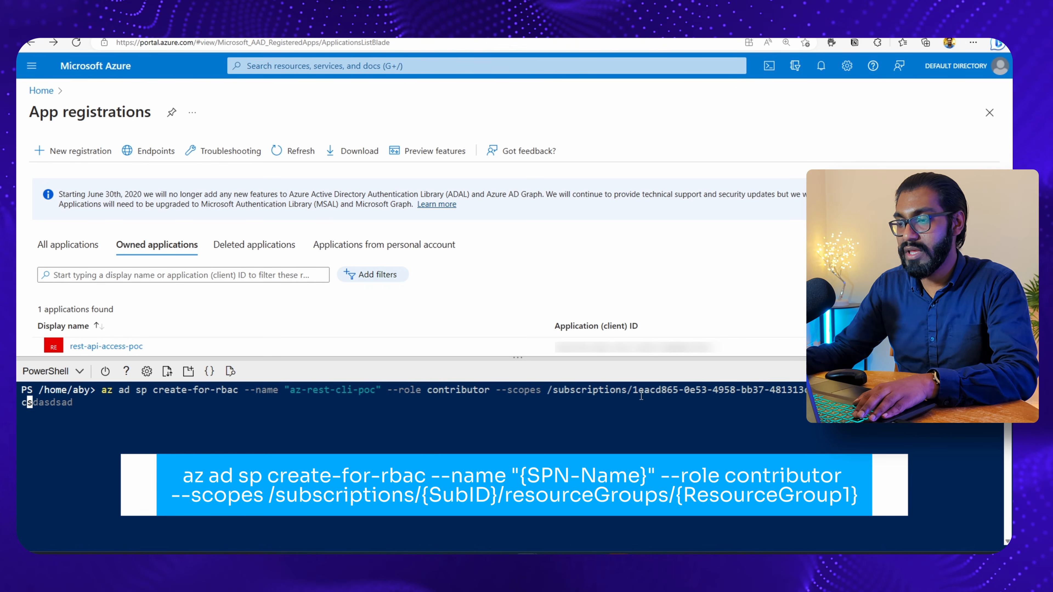
double_click(459, 391)
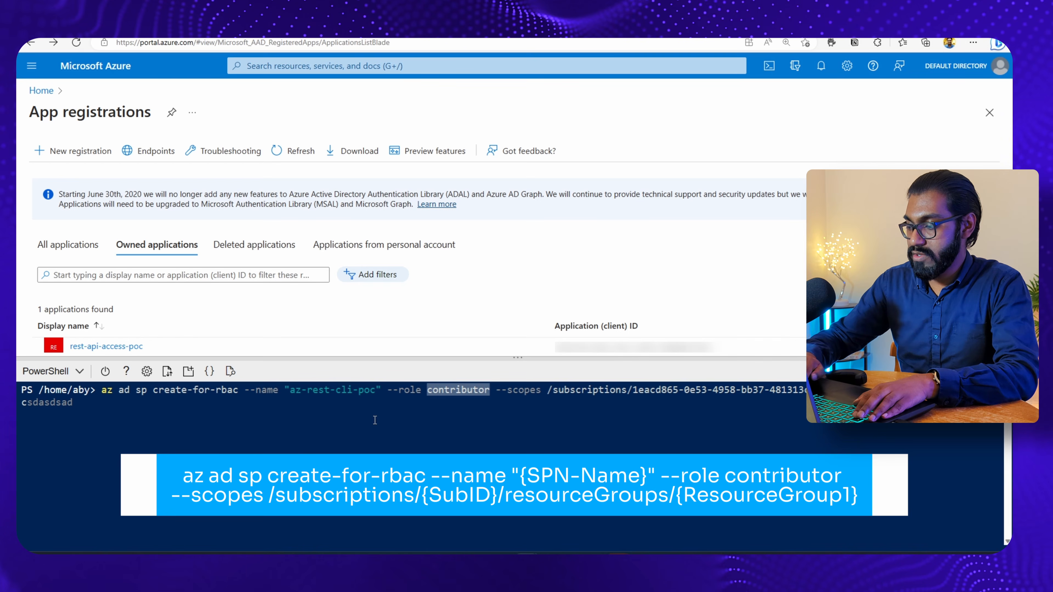
key("Return")
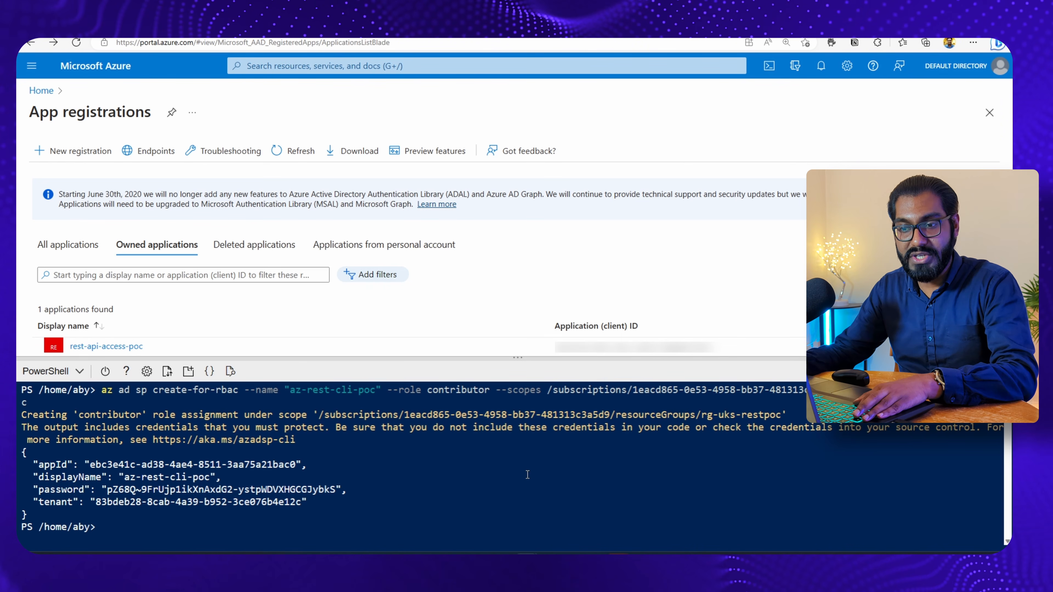
left_click_drag(519, 365, 512, 412)
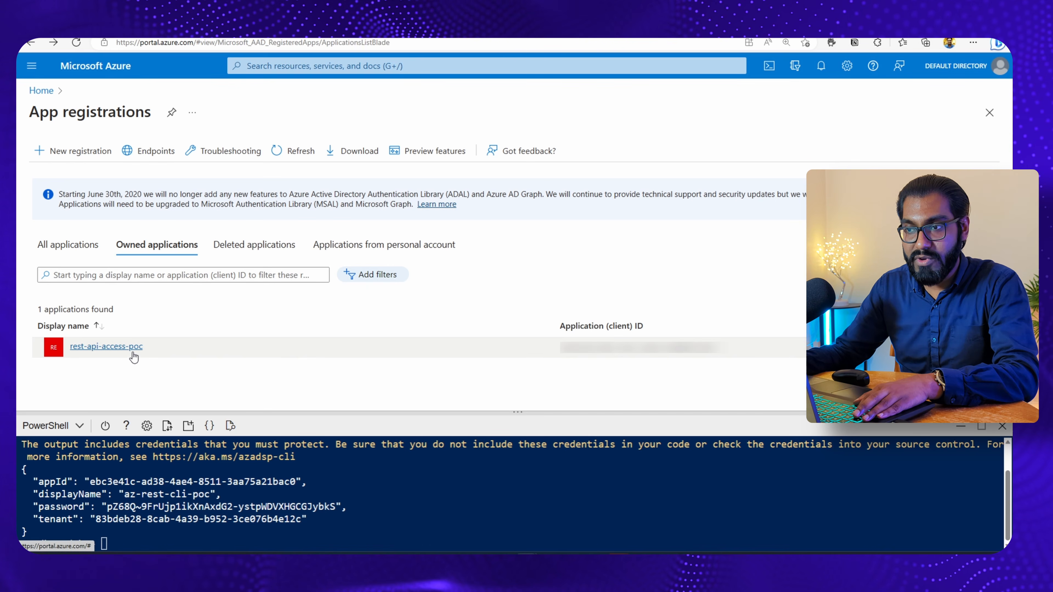
left_click(292, 156)
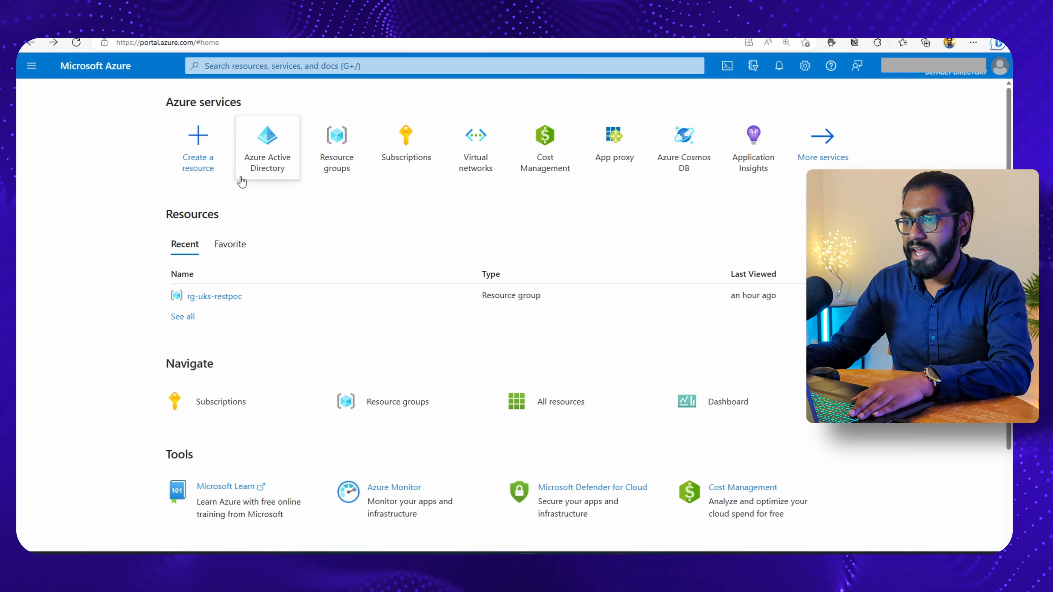
Step: Open the rest-api-access-poc app registration from the Azure Active Directory applications and look up its endpoints
left_click(262, 159)
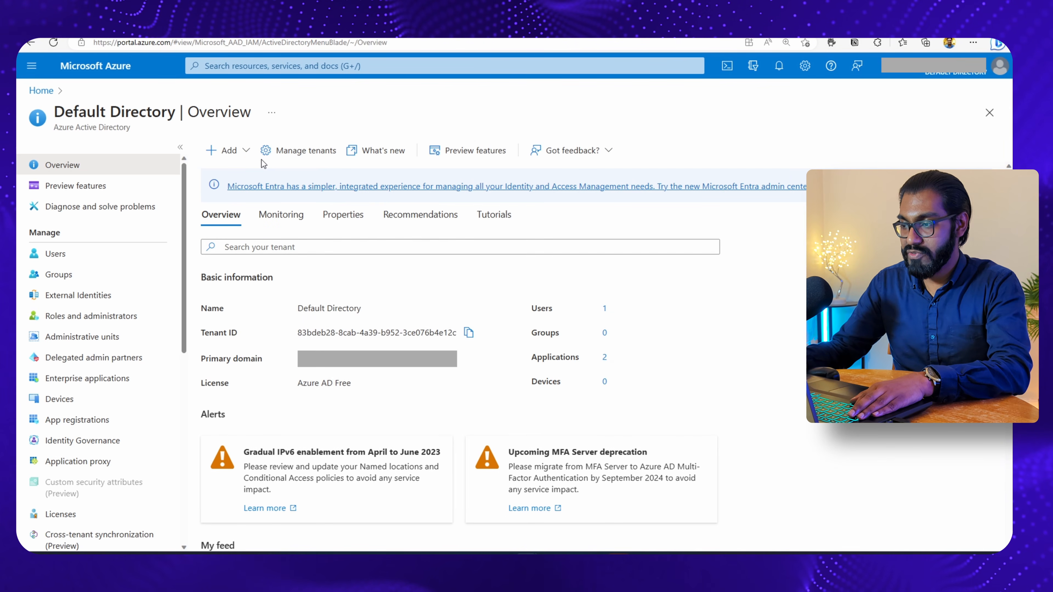
left_click(604, 358)
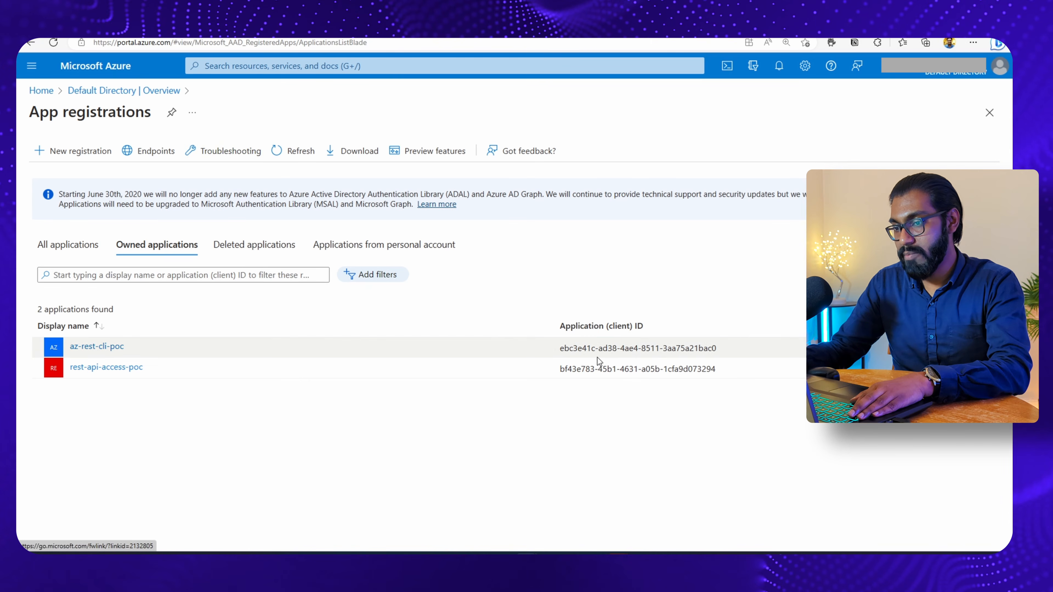
left_click(129, 374)
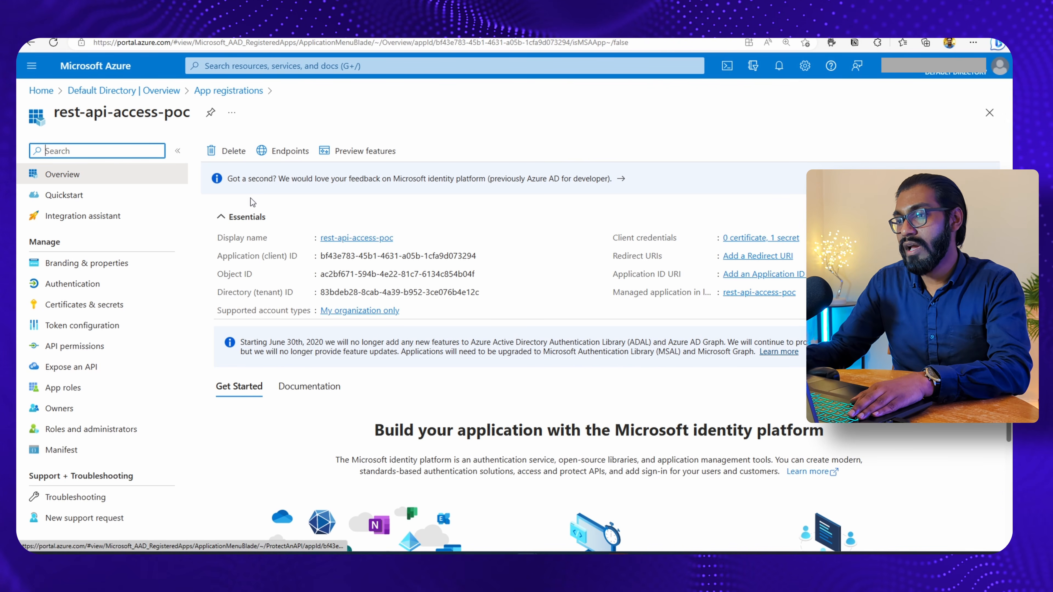
left_click(271, 162)
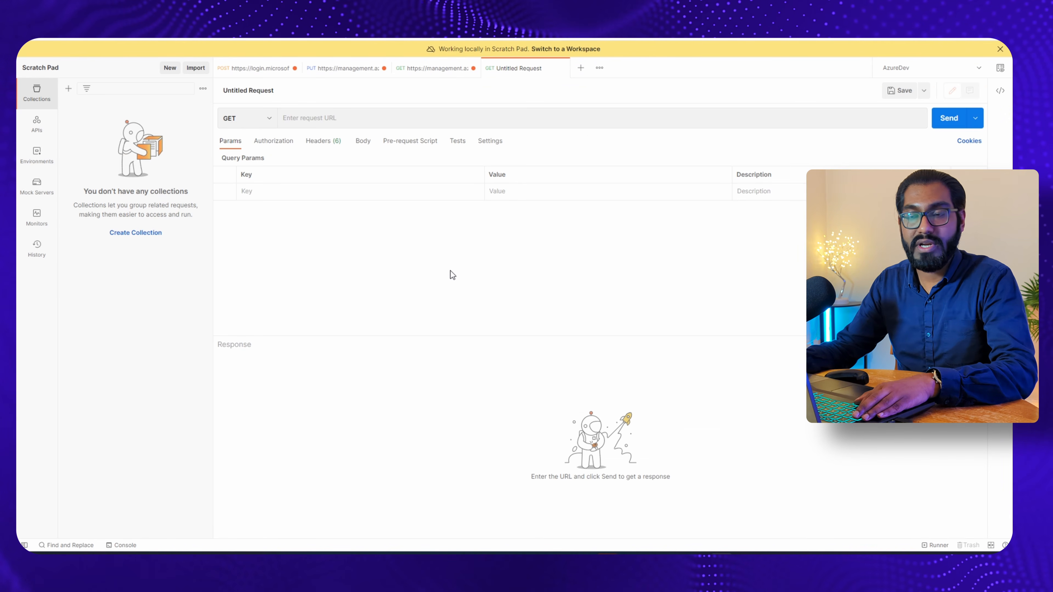
Step: Switch to Postman and create a new POST request to the tenant's login.microsoftonline.com oauth2/token URL
left_click(580, 68)
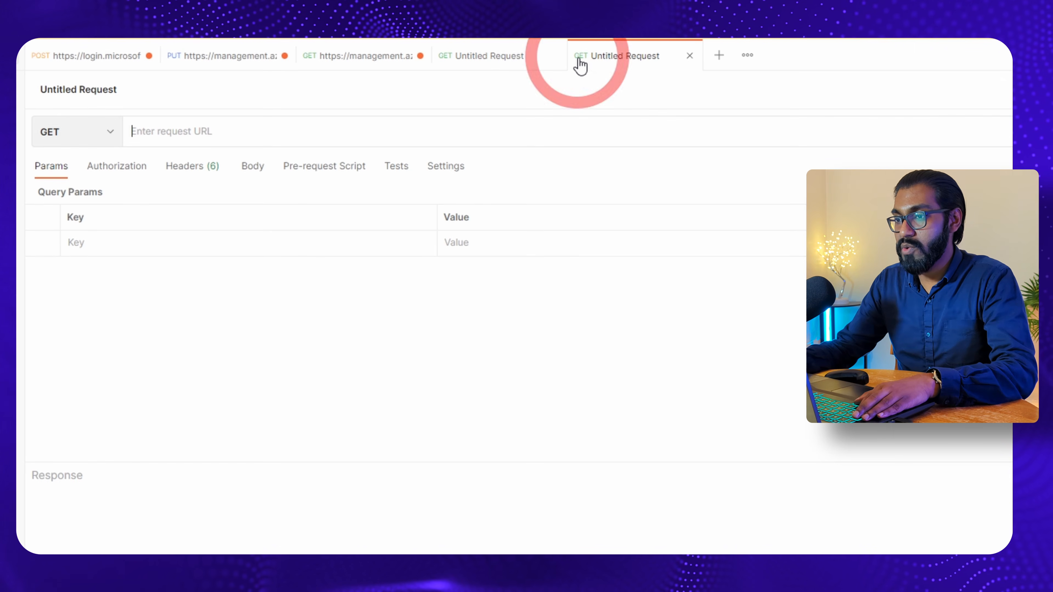
left_click(86, 137)
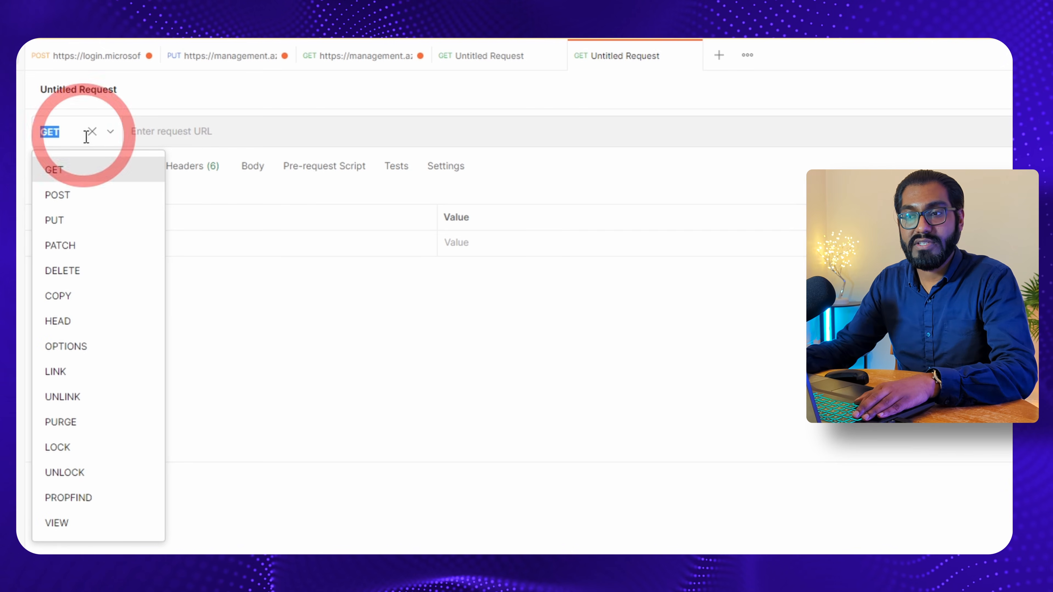
left_click(89, 193)
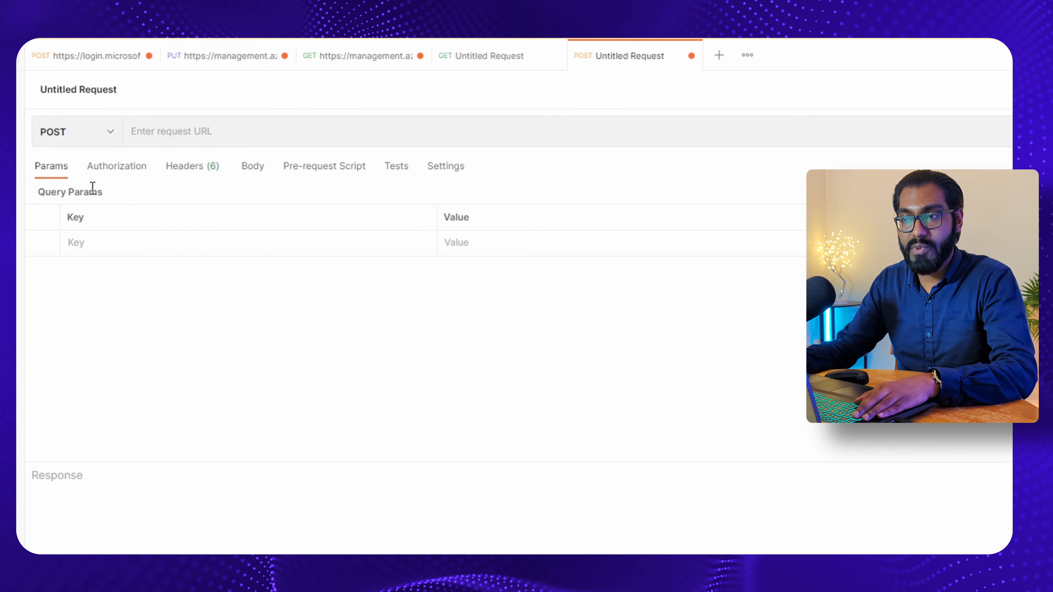
left_click(208, 132)
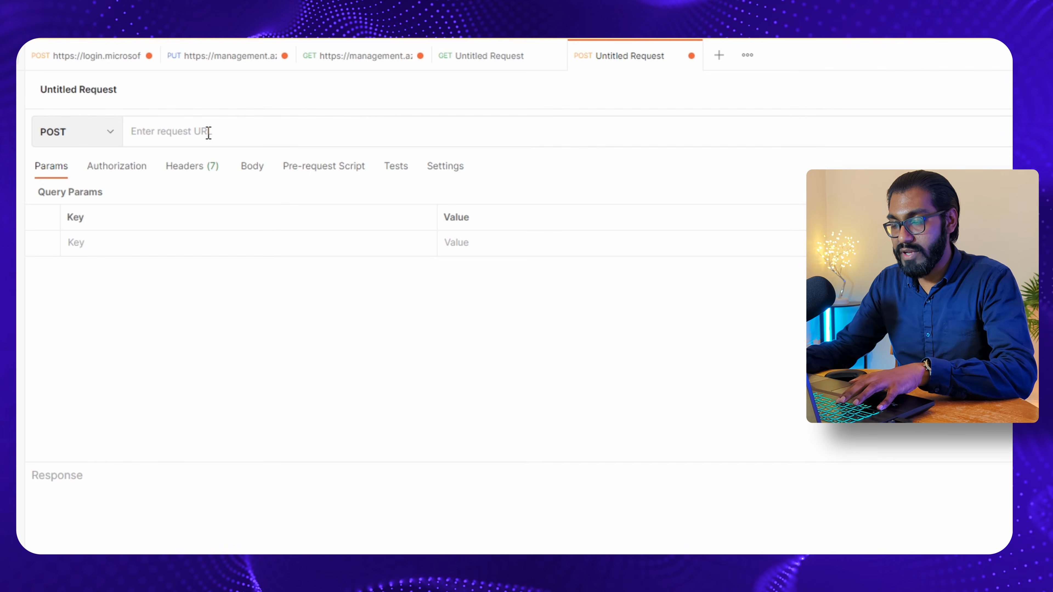
key("ctrl+v")
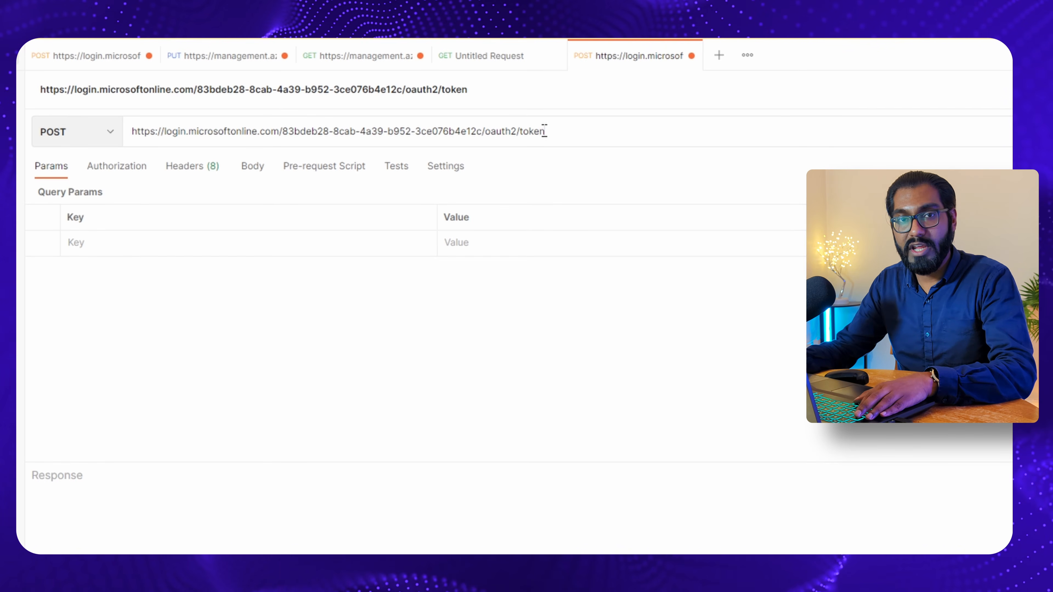
left_click(367, 352)
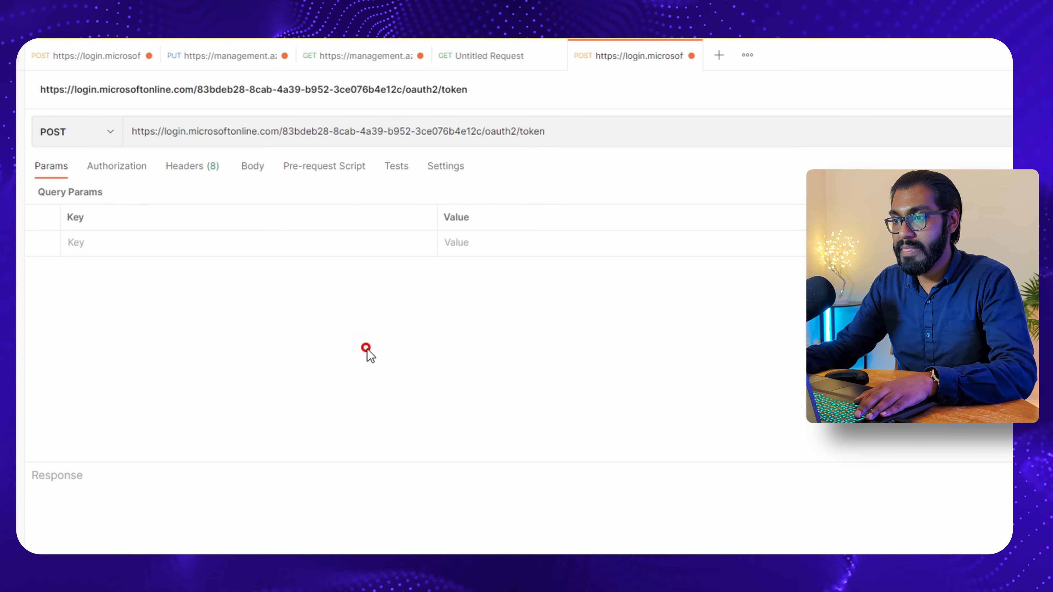
Step: Set the request body to x-www-form-urlencoded and add the key grant_type with the value client_credentials
left_click(255, 173)
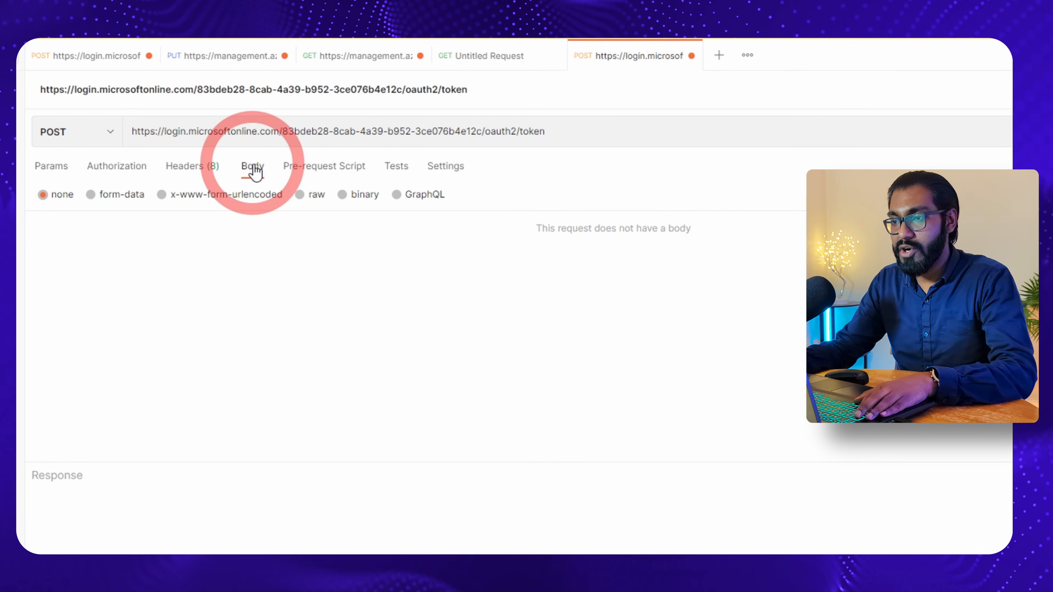
left_click(229, 203)
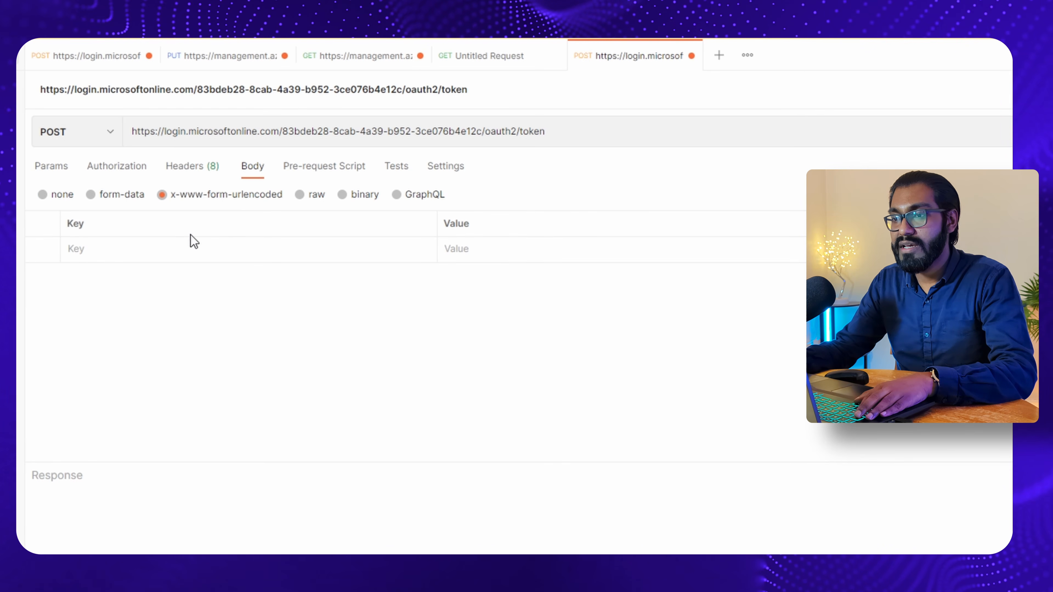
left_click(105, 252)
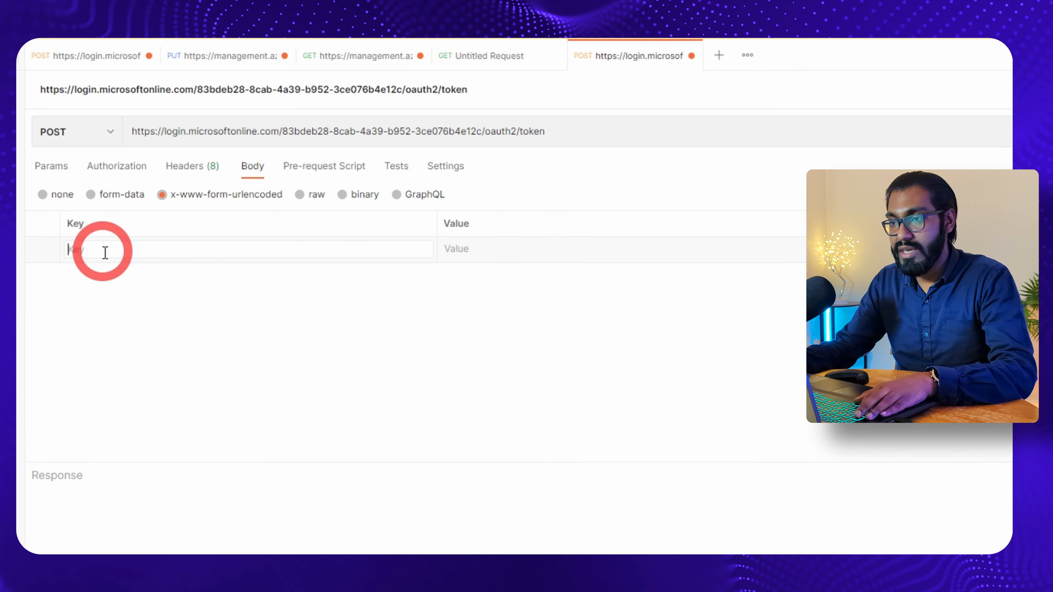
left_click(181, 246)
type("grant_type")
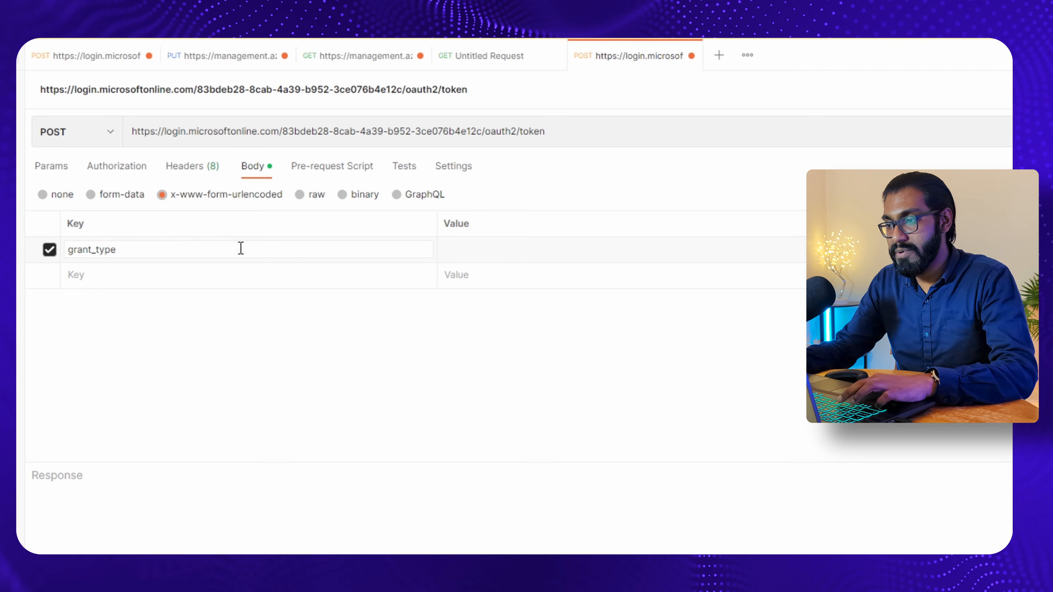
type("client_credentials")
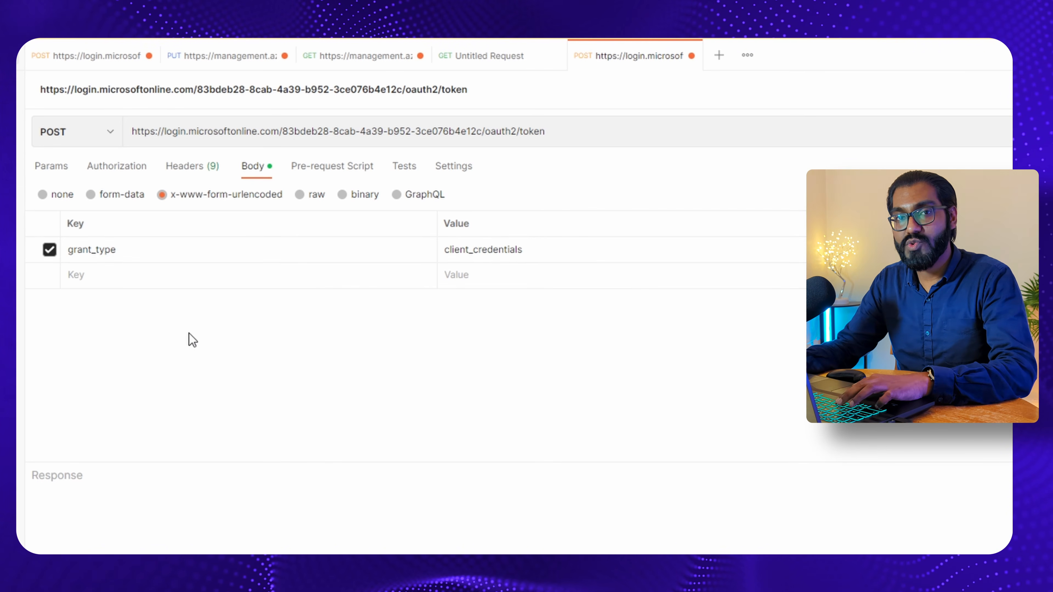
Step: Add the body key client_id with the environment variable {{ClientID}} as its value
left_click(78, 273)
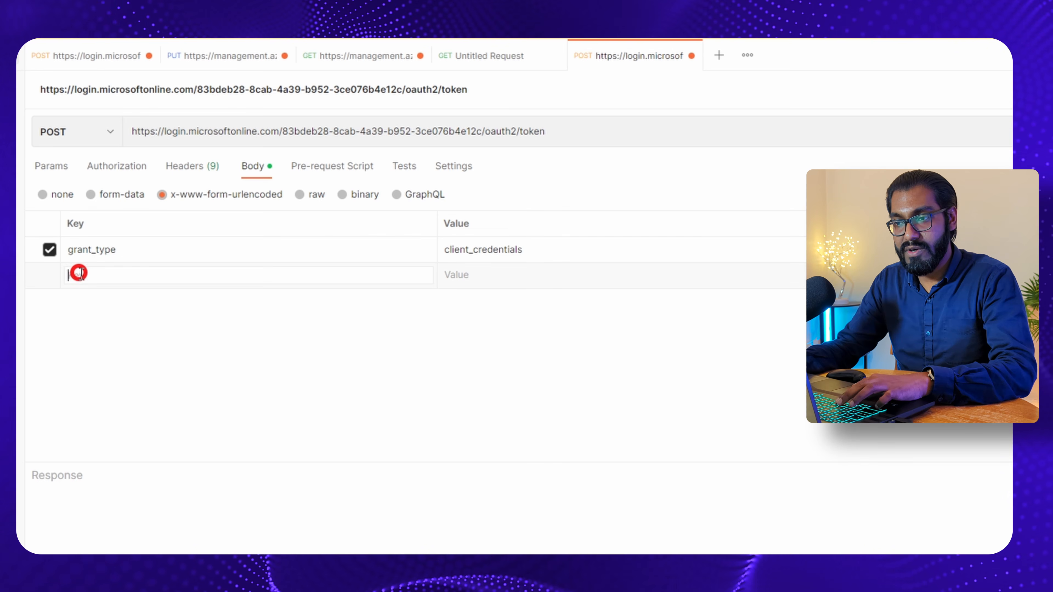
type("client_id")
left_click(473, 280)
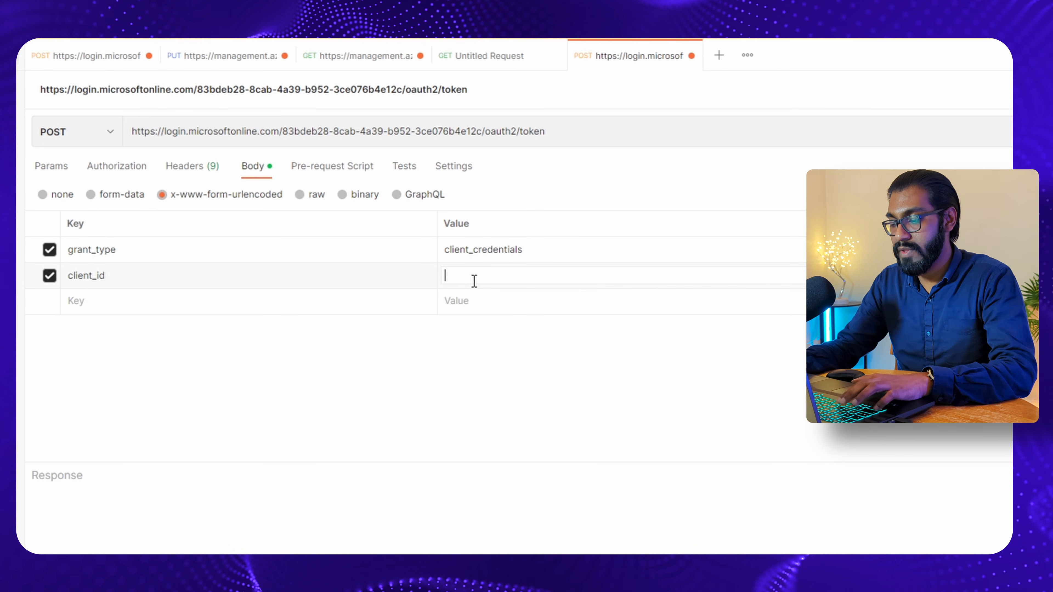
type("{{Cli")
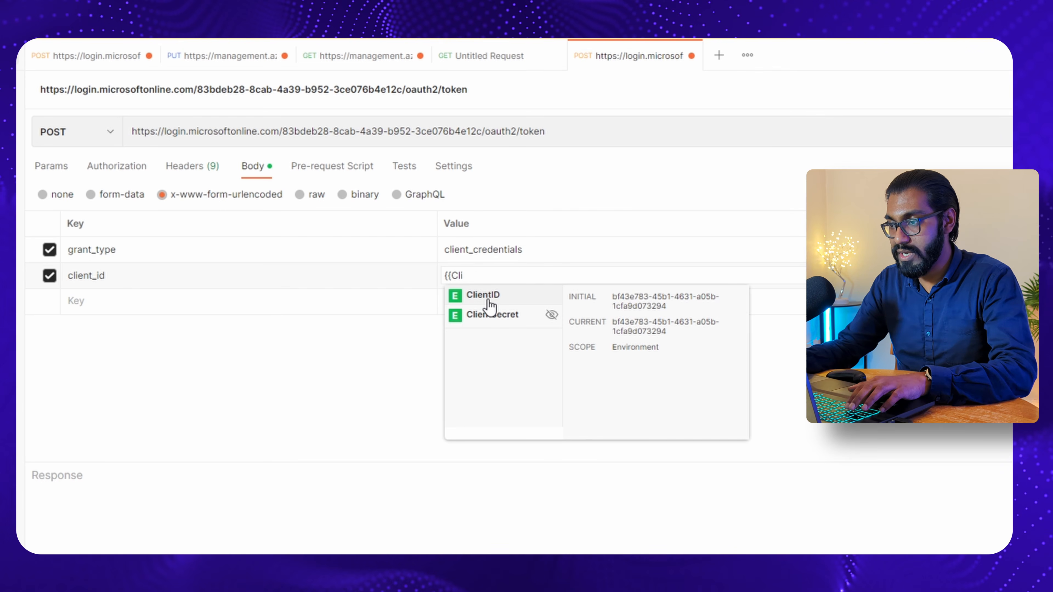
left_click(489, 301)
Step: Add the body key client_secret with the environment variable {{ClientSecret}} as its value
left_click(149, 299)
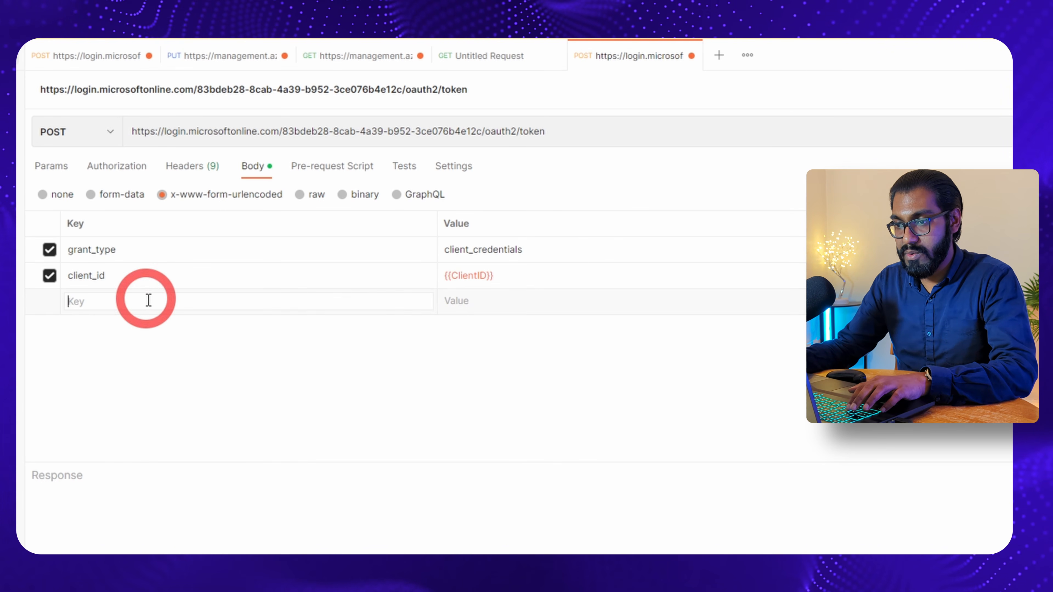
type("client")
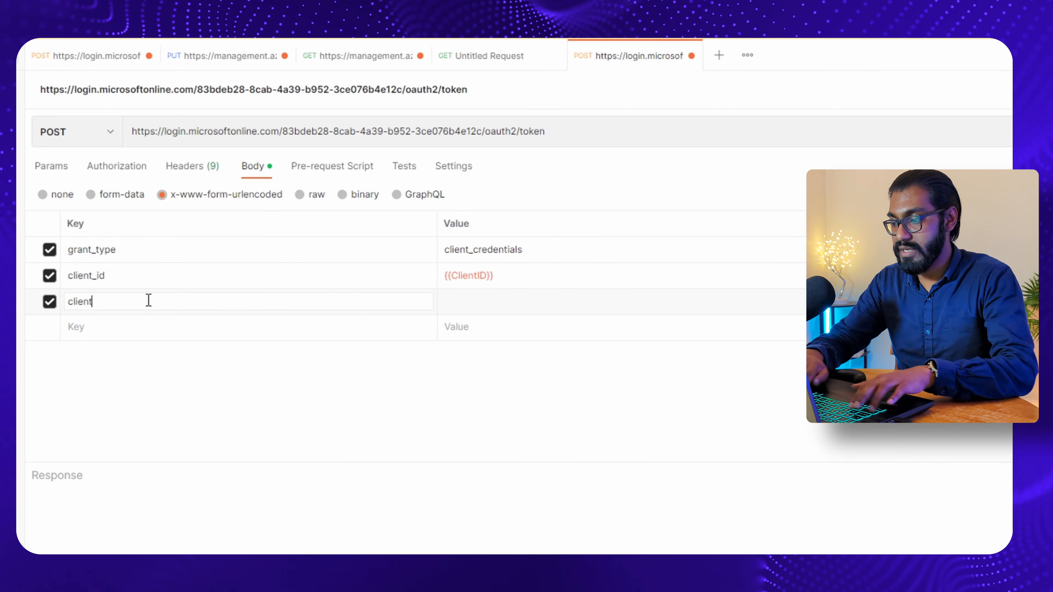
type("_secret")
left_click(503, 301)
type("{")
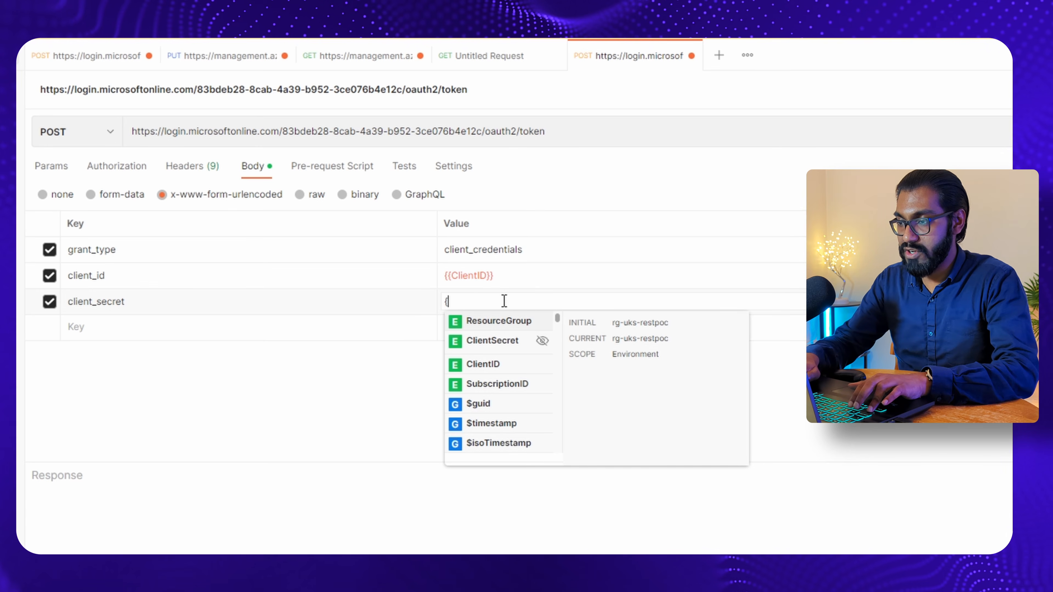
type("{Cl")
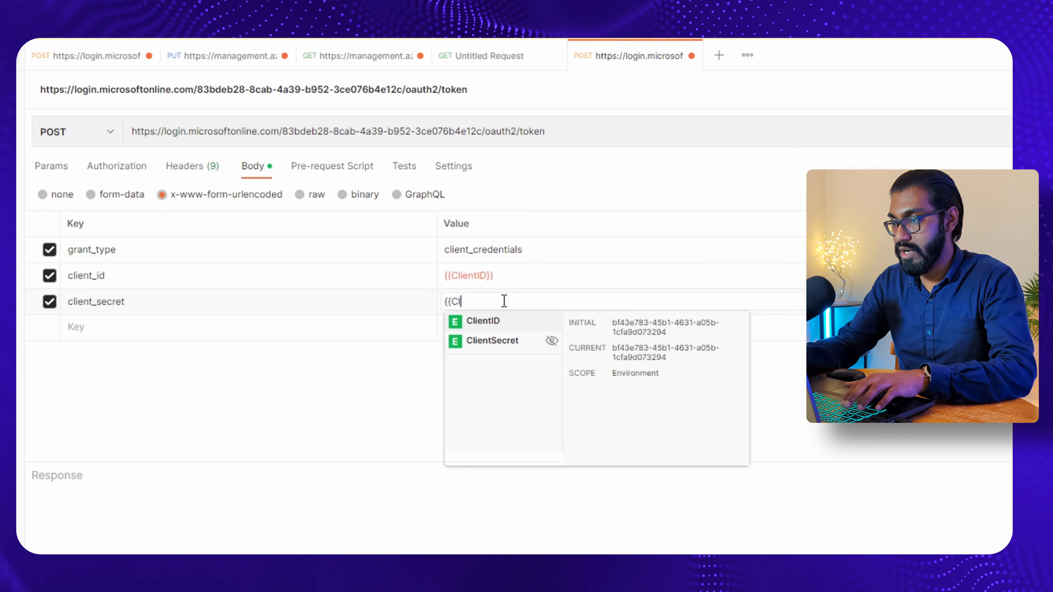
left_click(496, 343)
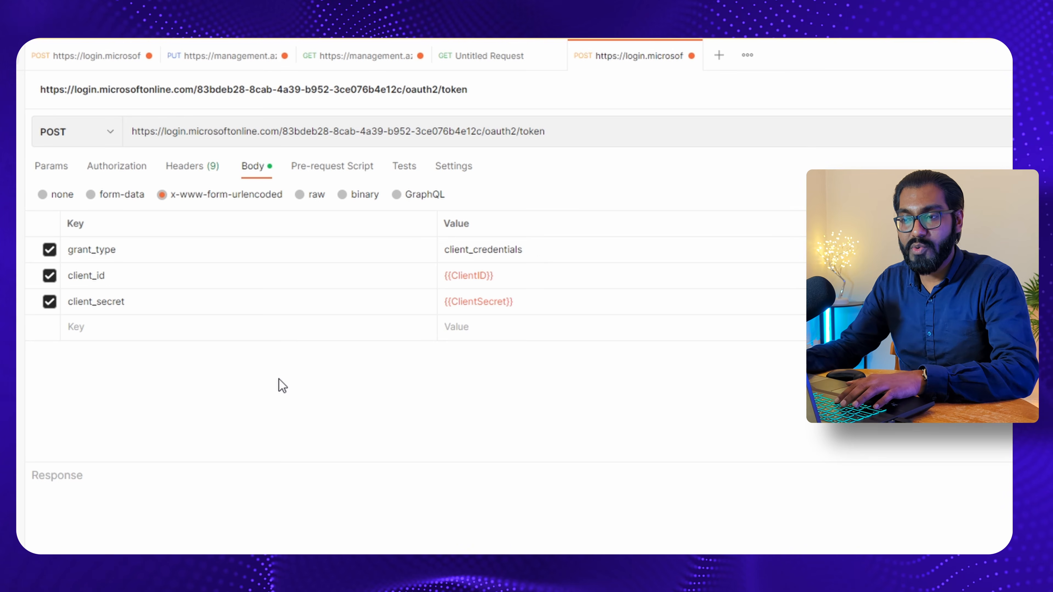
left_click(196, 329)
type("re")
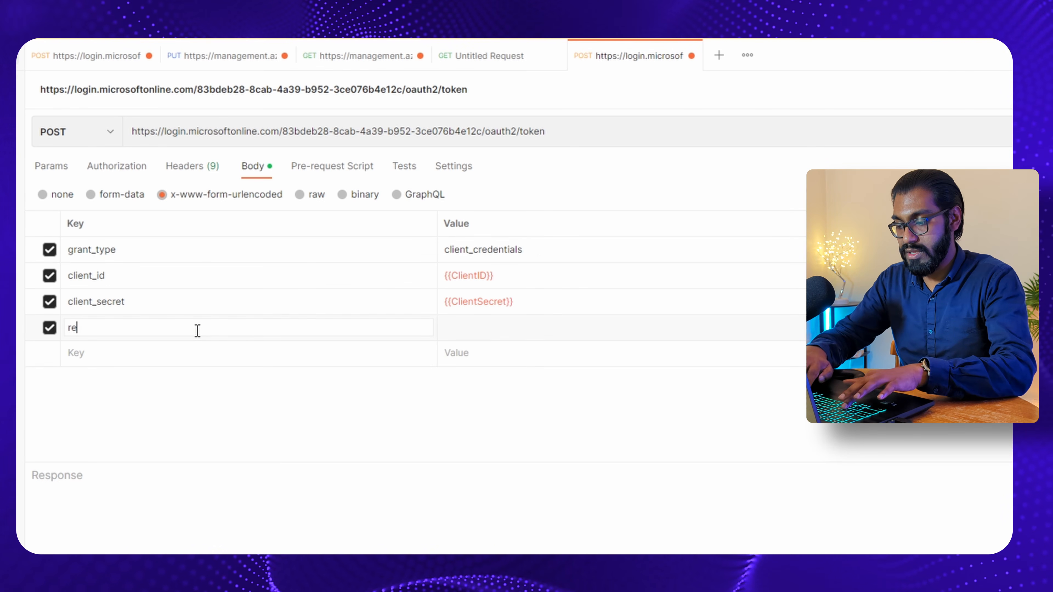
type("source")
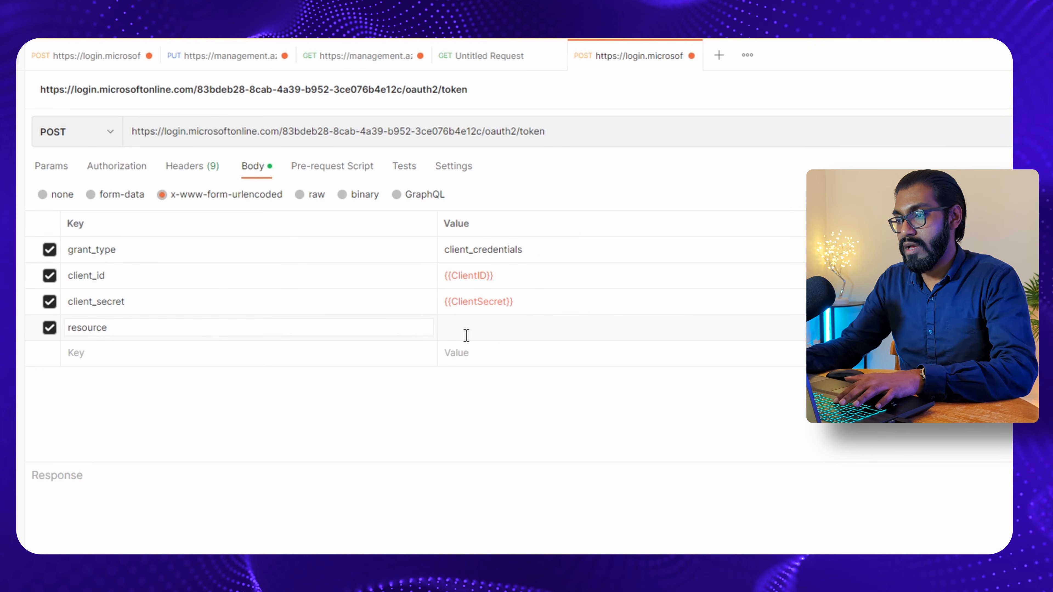
left_click(466, 334)
type("https://management.azure.com/")
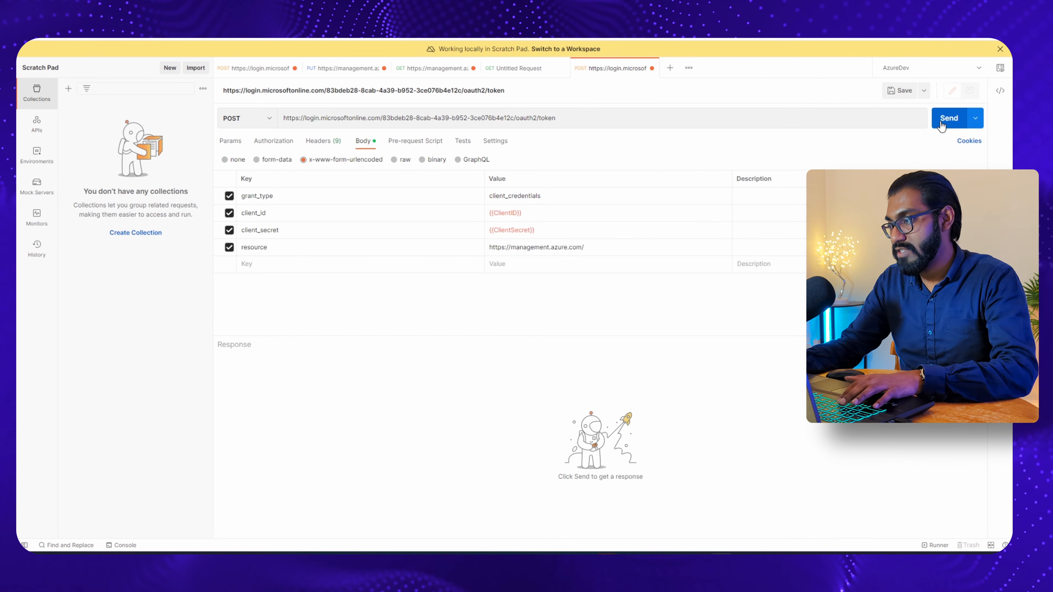
Step: Send the token request and select the access_token value in the JSON response
left_click(941, 123)
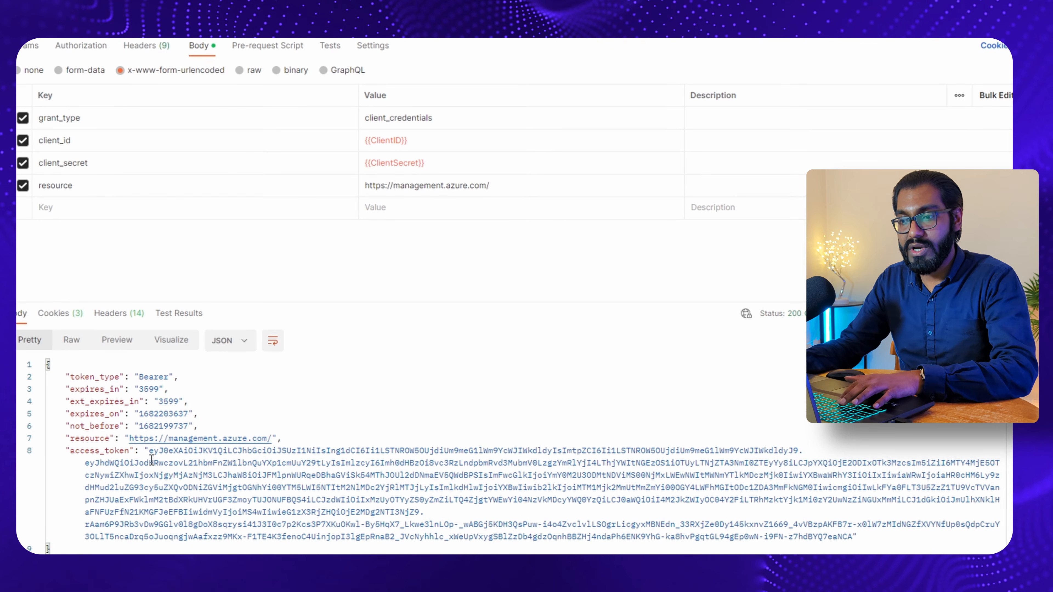
left_click_drag(150, 452, 798, 537)
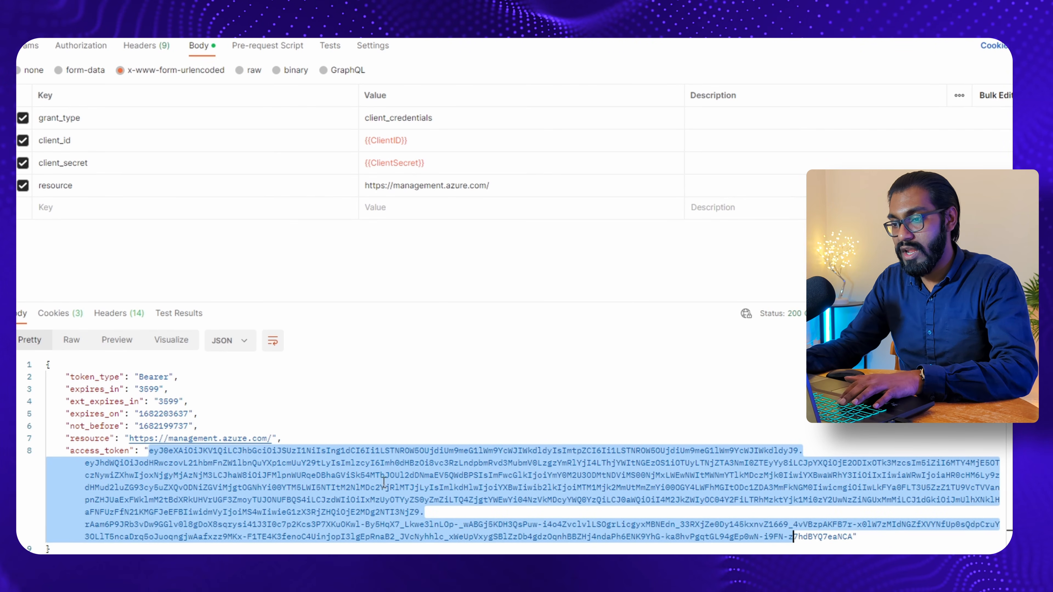
double_click(170, 415)
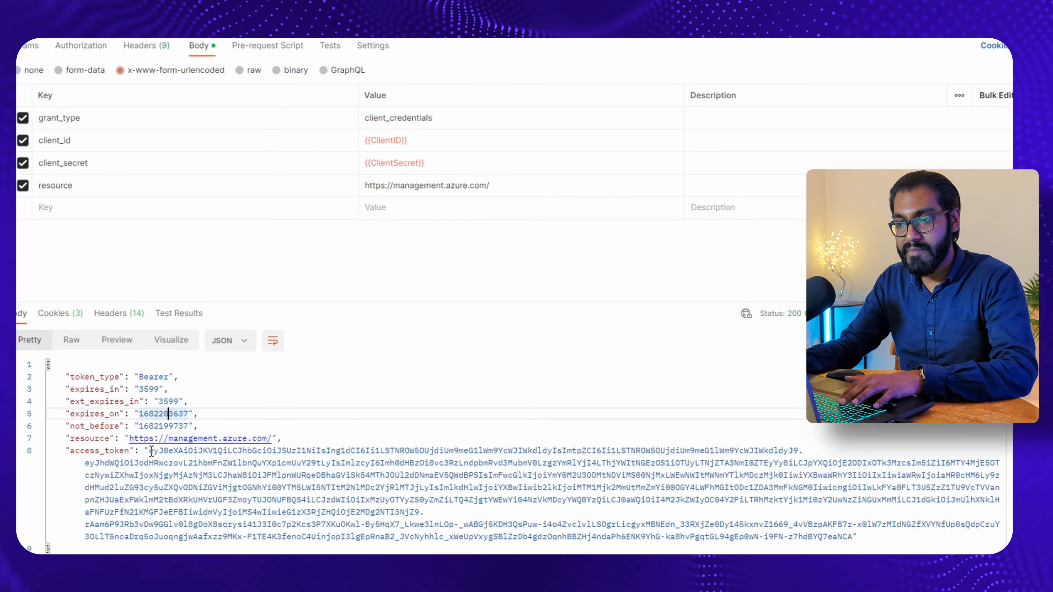
left_click_drag(149, 453, 849, 537)
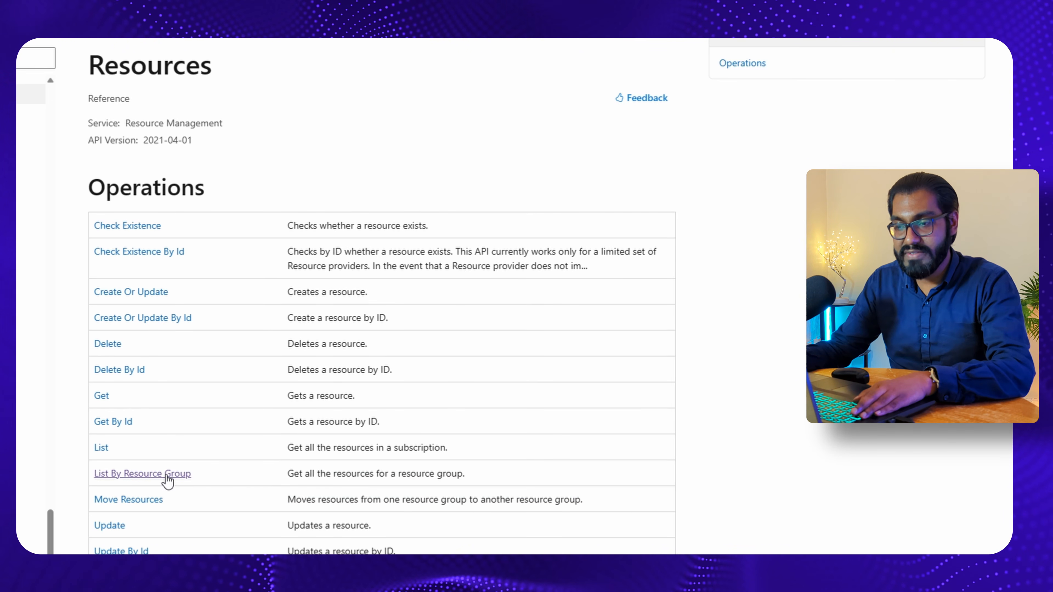
Step: In the Azure REST API reference, open the List By Resource Group operation, examine its URL parameters and copy its GET request
left_click(167, 481)
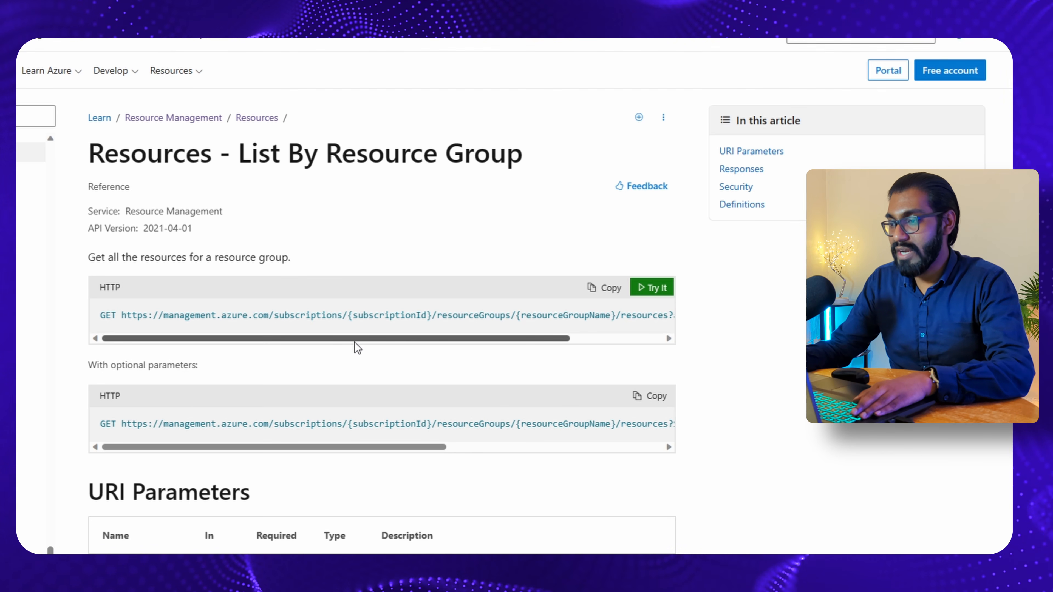
double_click(389, 316)
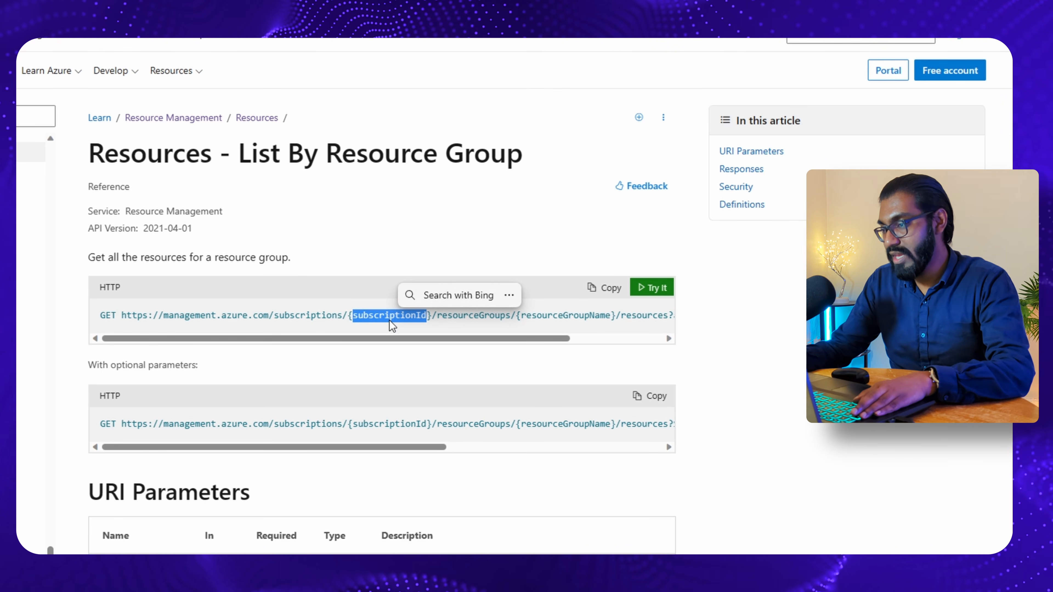
left_click_drag(493, 346, 524, 346)
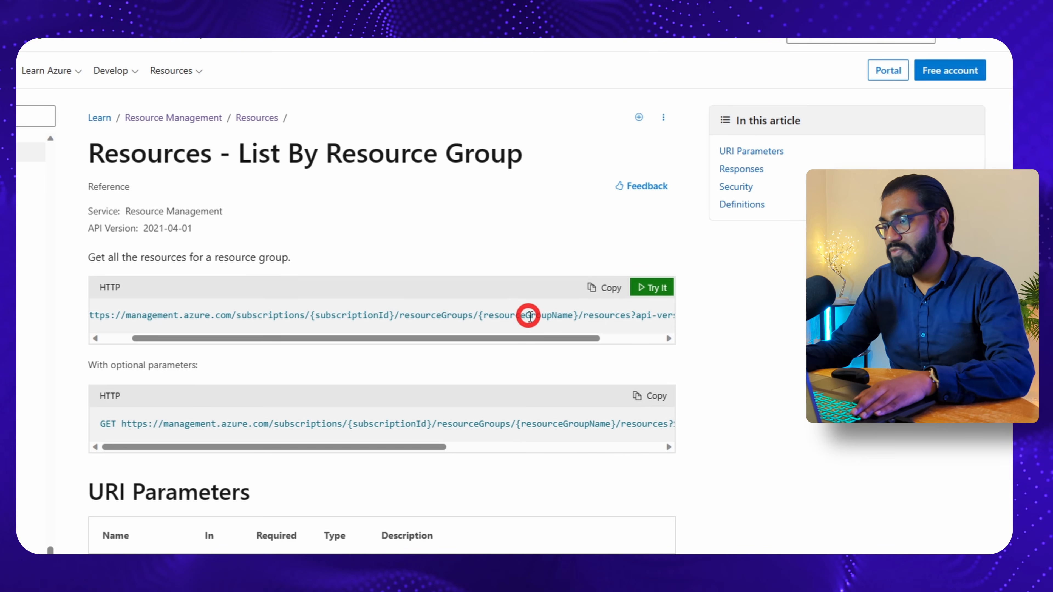
double_click(531, 317)
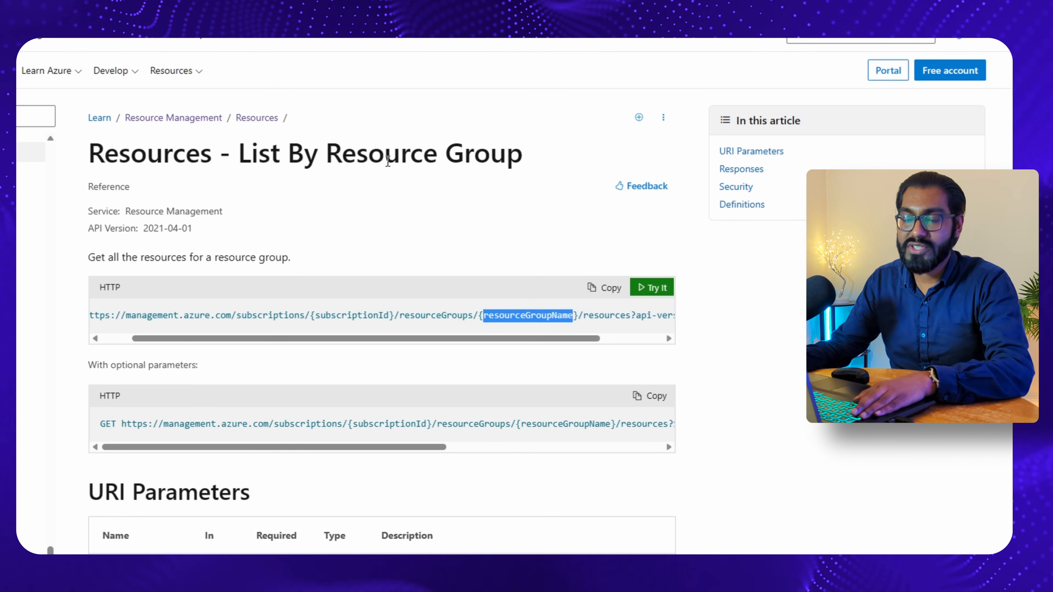
left_click(495, 361)
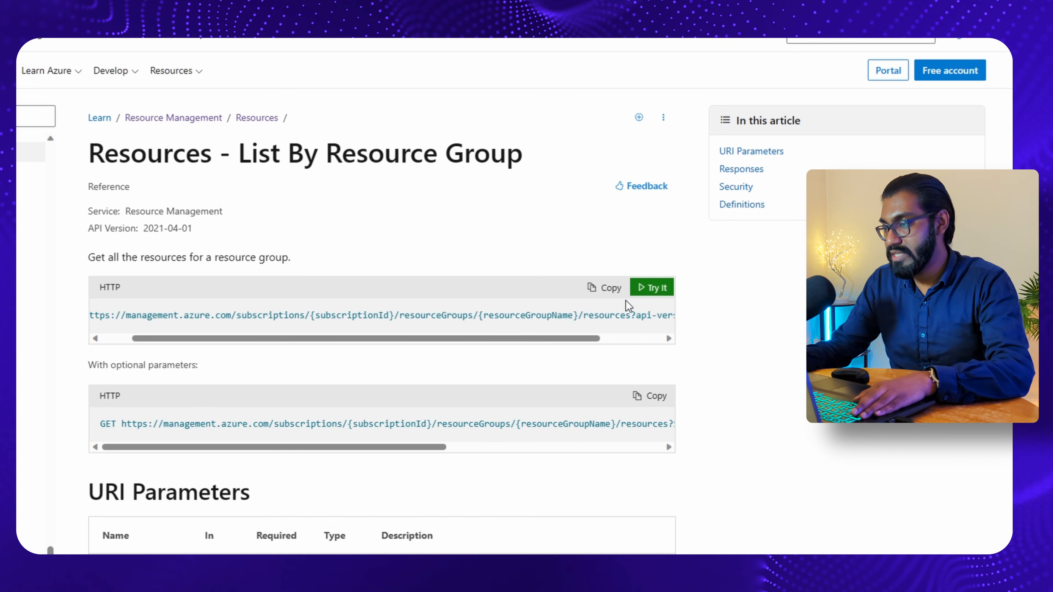
left_click(605, 288)
left_click_drag(585, 338, 501, 338)
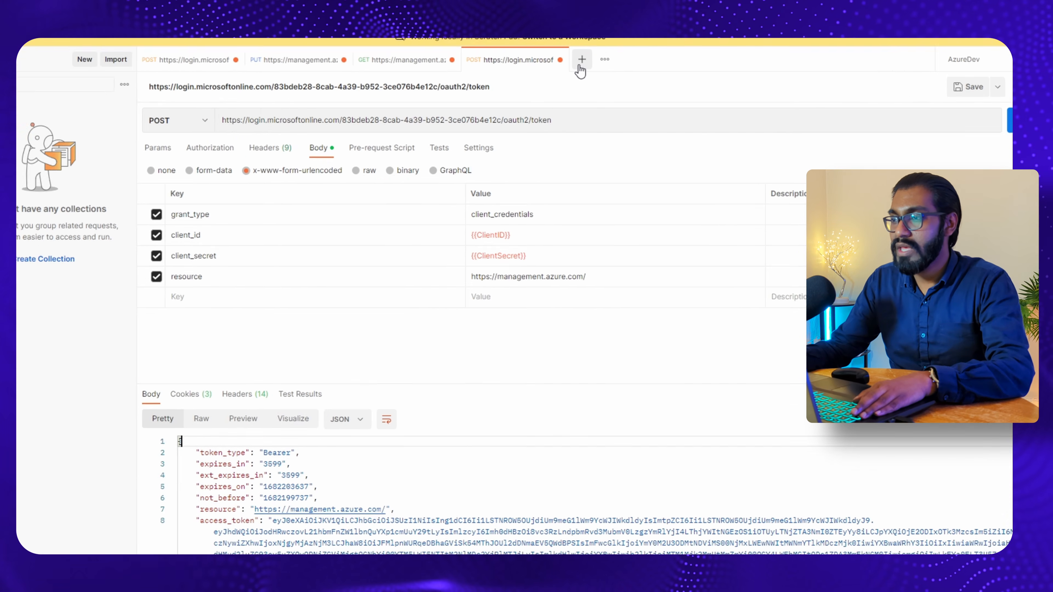
Step: In Postman, create a new GET request and paste the copied List By Resource Group address as its URL
left_click(580, 68)
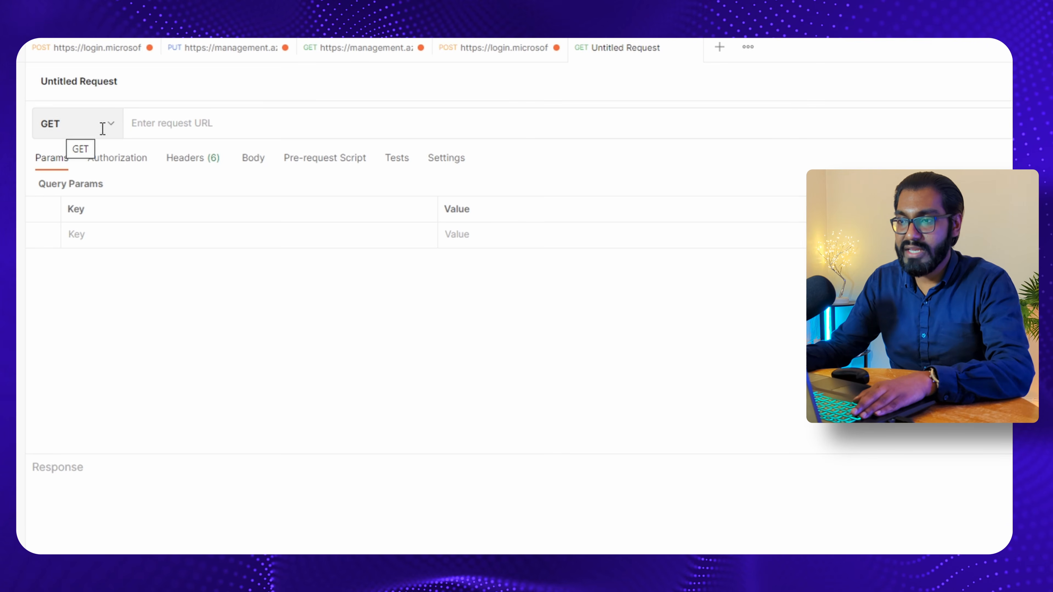
left_click(198, 123)
key("ctrl+v")
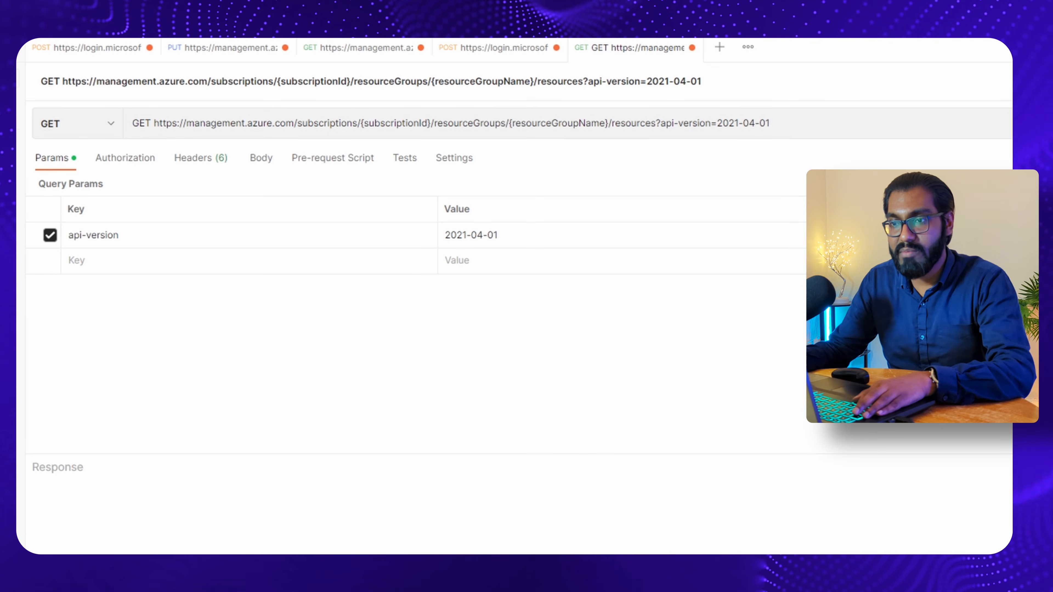
Step: Replace the {subscriptionId} placeholder in the request URL with the {{SubscriptionID}} variable, copying its name from the AzureDev environment
left_click(21, 147)
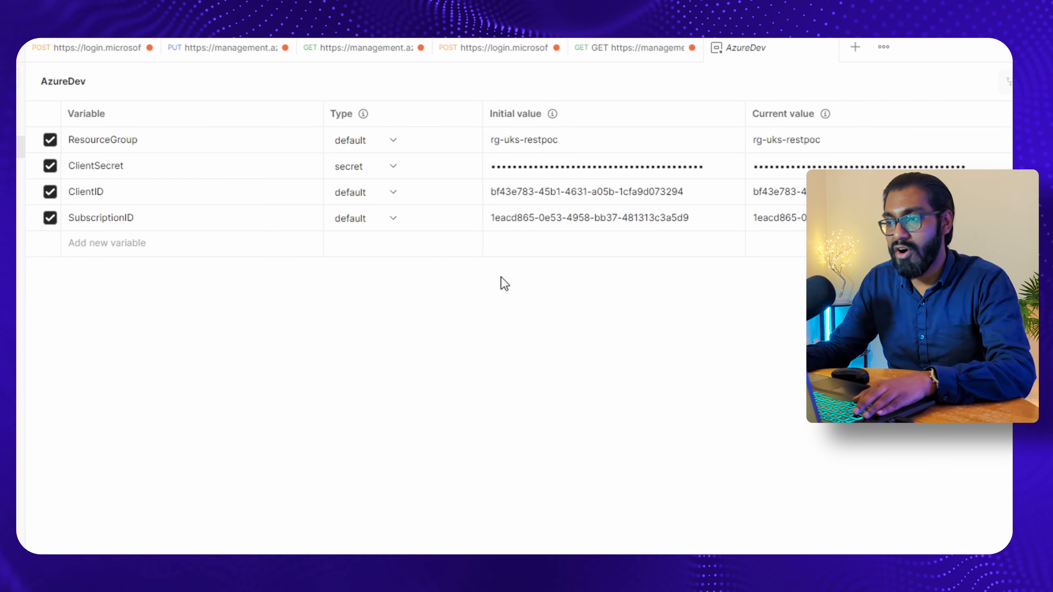
double_click(104, 218)
key("ctrl+c")
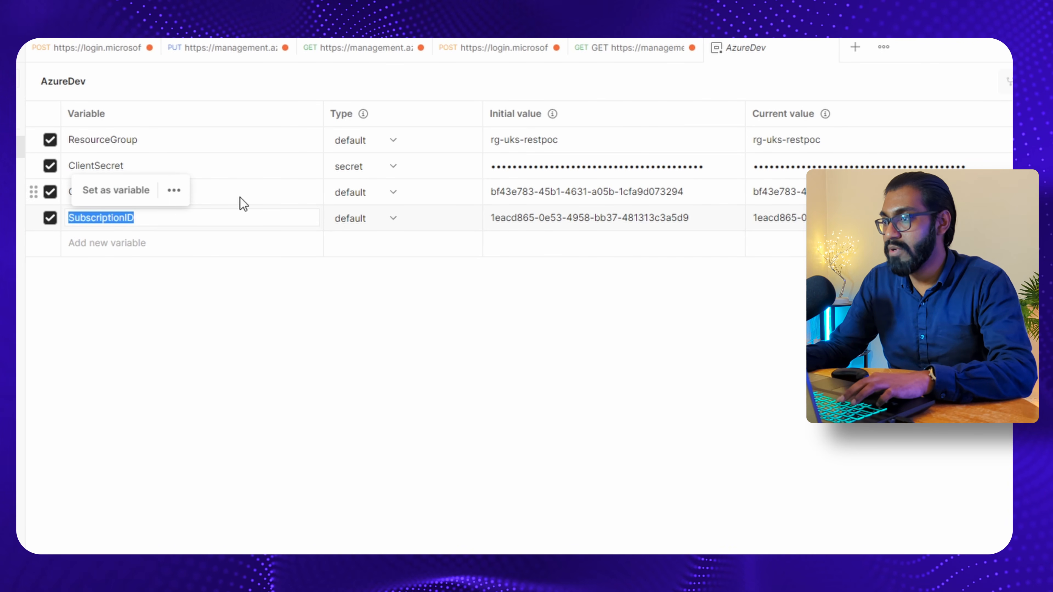
left_click(624, 52)
double_click(413, 123)
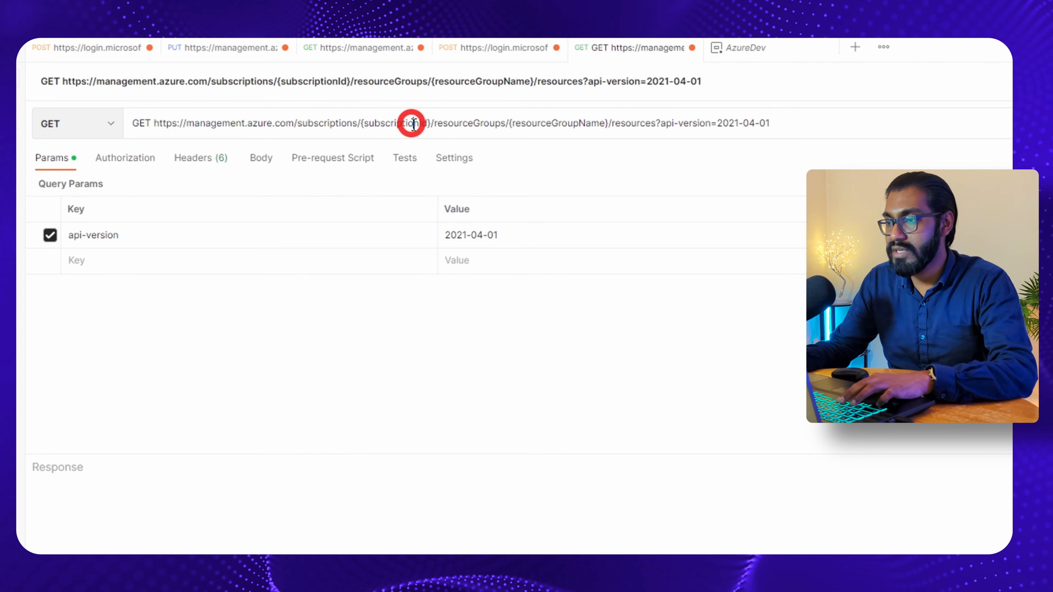
type("{")
key("ctrl+v")
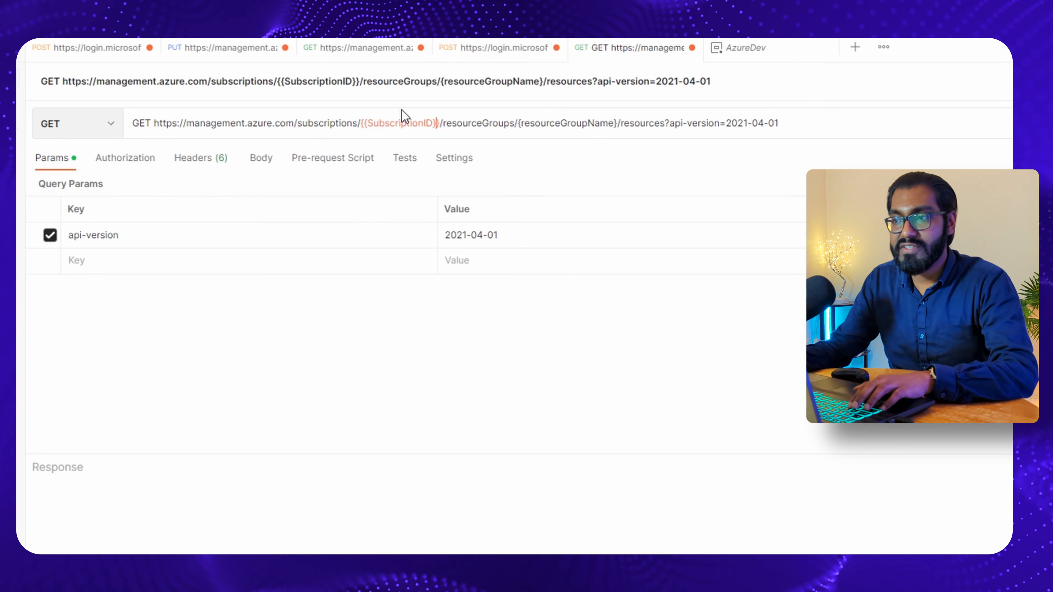
mouse_move(412, 124)
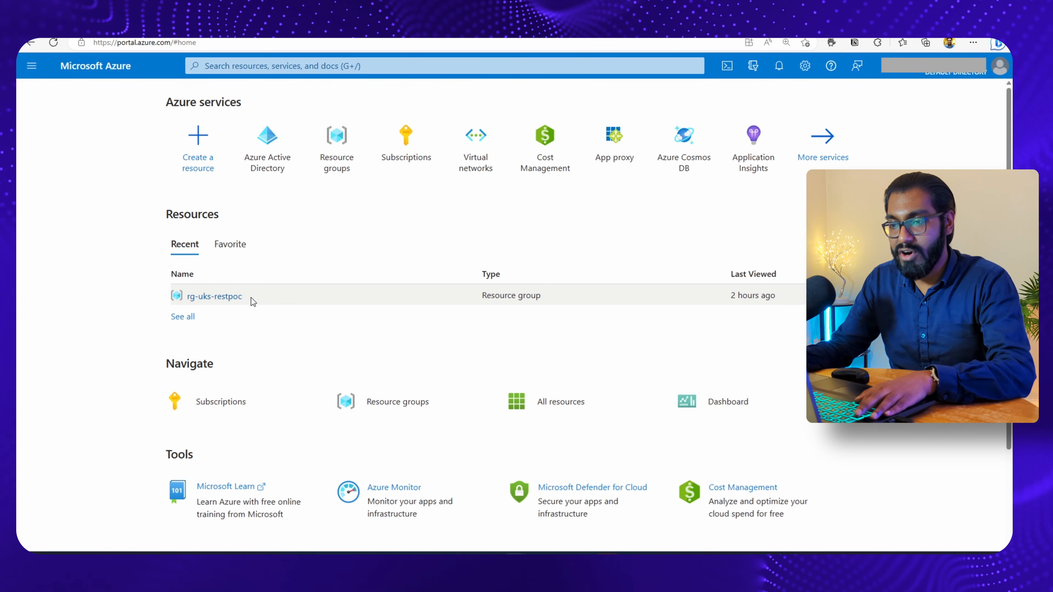
Step: Open rg-uks-restpoc in the Azure portal, and back in Postman replace {resourceGroupName} in the request URL with the {{ResourceGroup}} environment variable
left_click(235, 300)
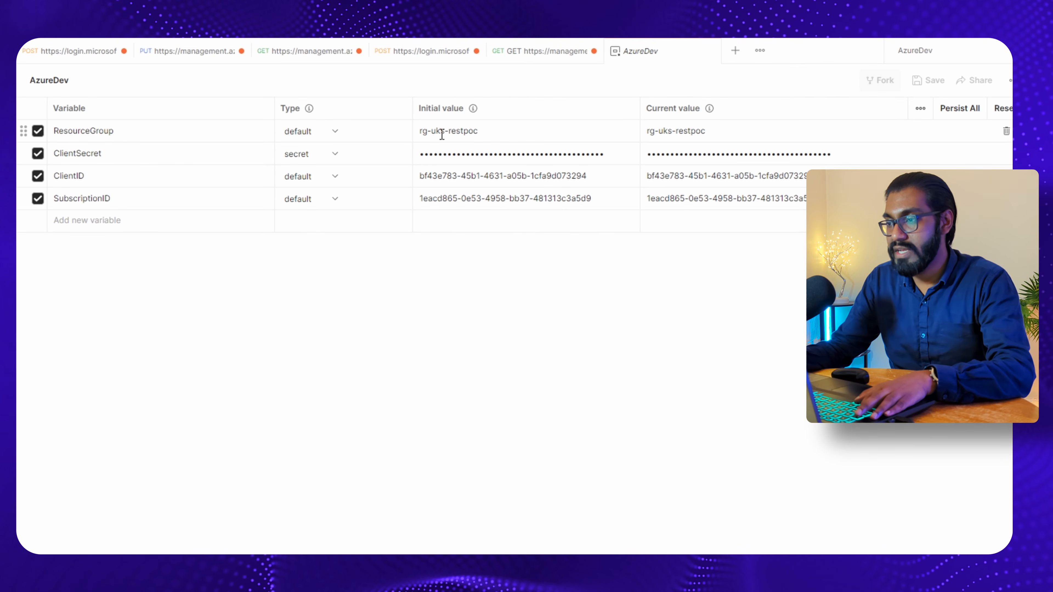
double_click(101, 131)
key("ctrl+c")
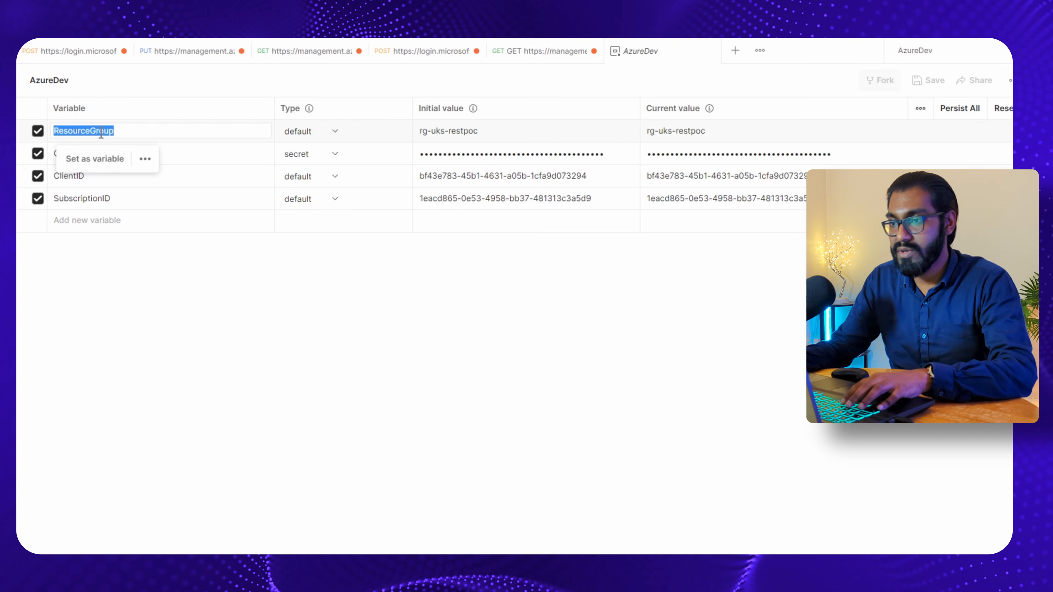
left_click(537, 56)
double_click(473, 115)
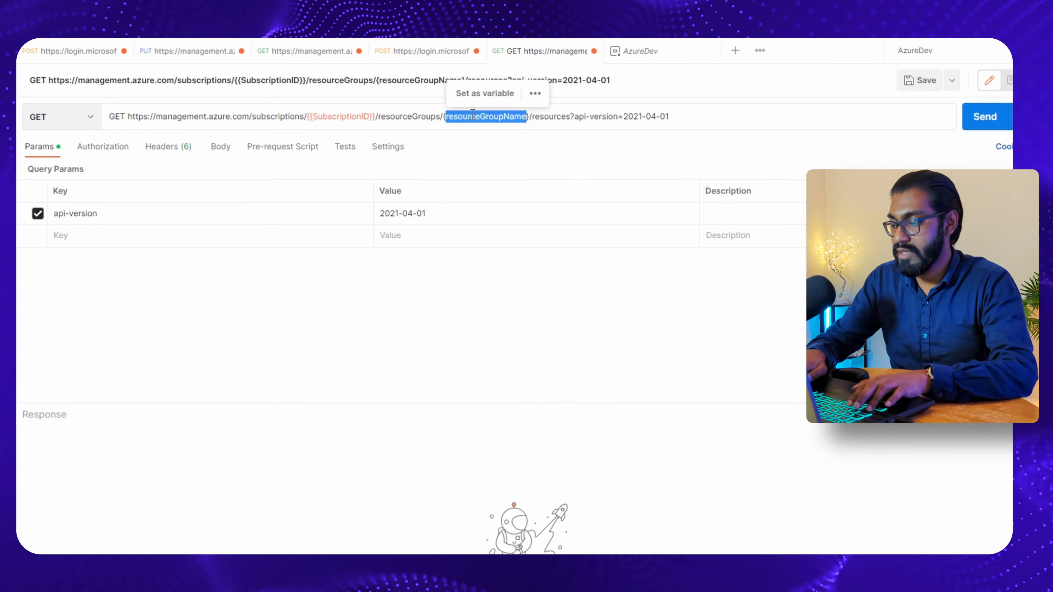
type("{")
key("ctrl+v")
type("}")
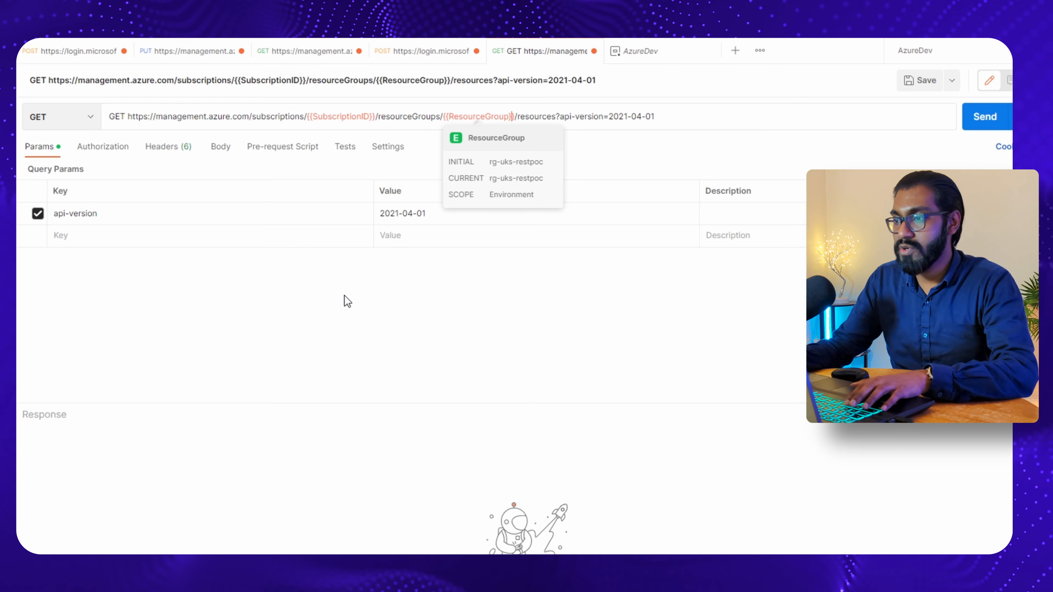
Step: Send the list-resources request without authorization and examine the error message in its response
left_click(339, 331)
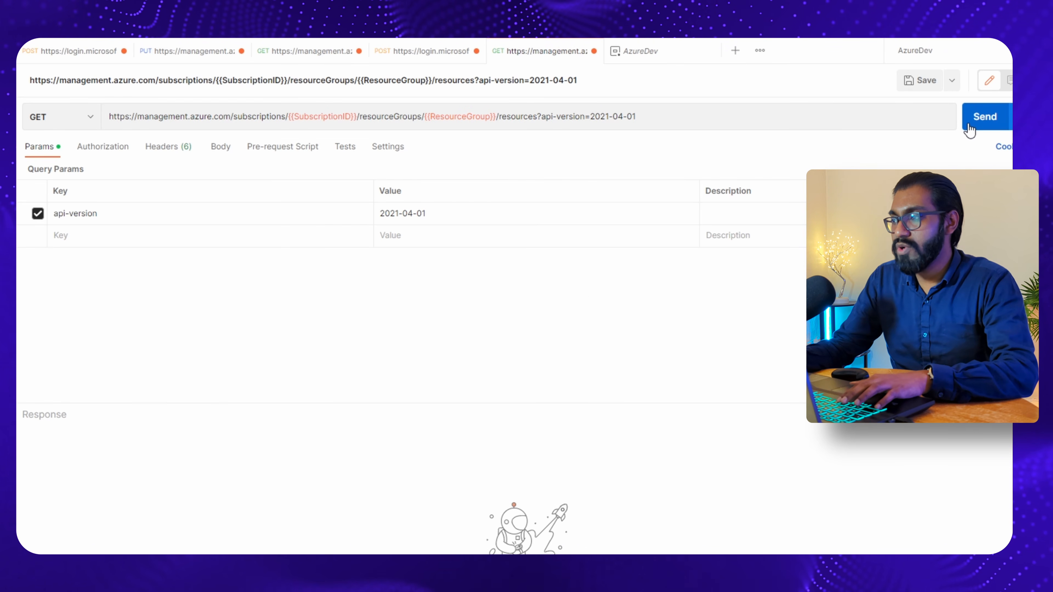
left_click(972, 128)
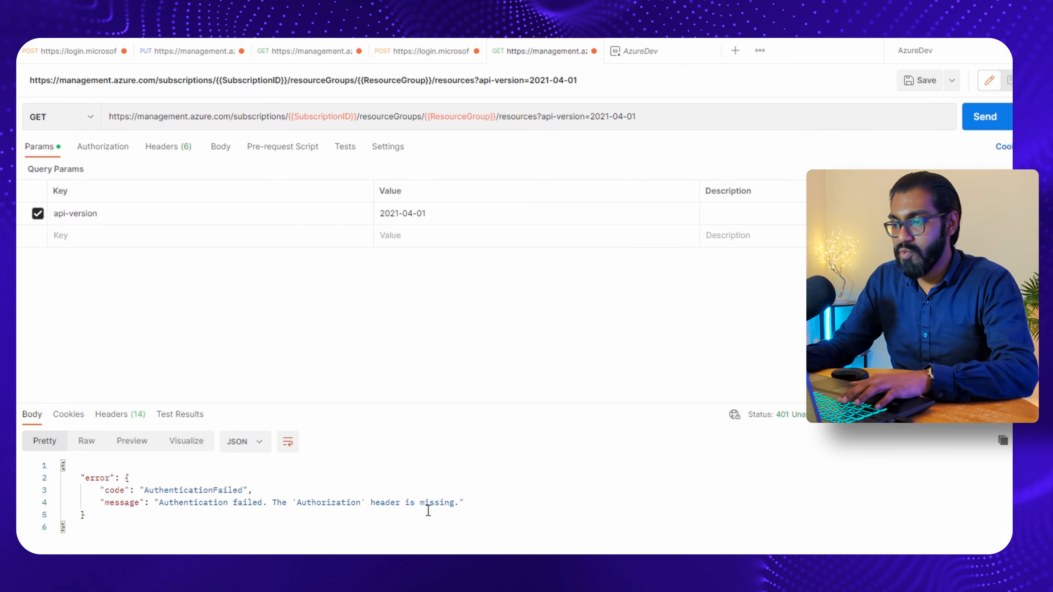
double_click(326, 504)
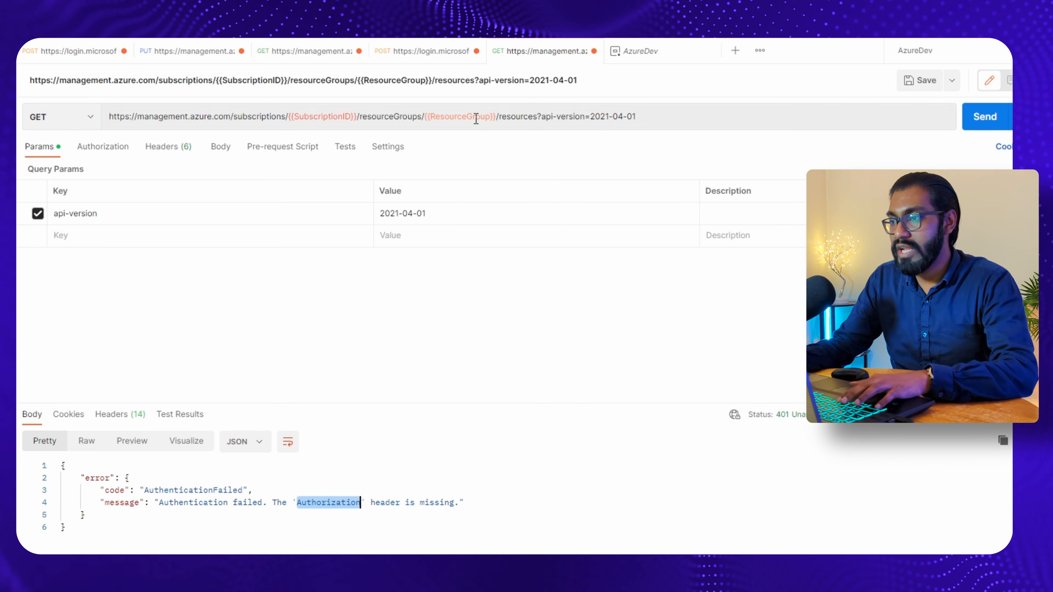
Step: Copy the access_token value from the token request's response and return to the list-resources request
left_click(420, 62)
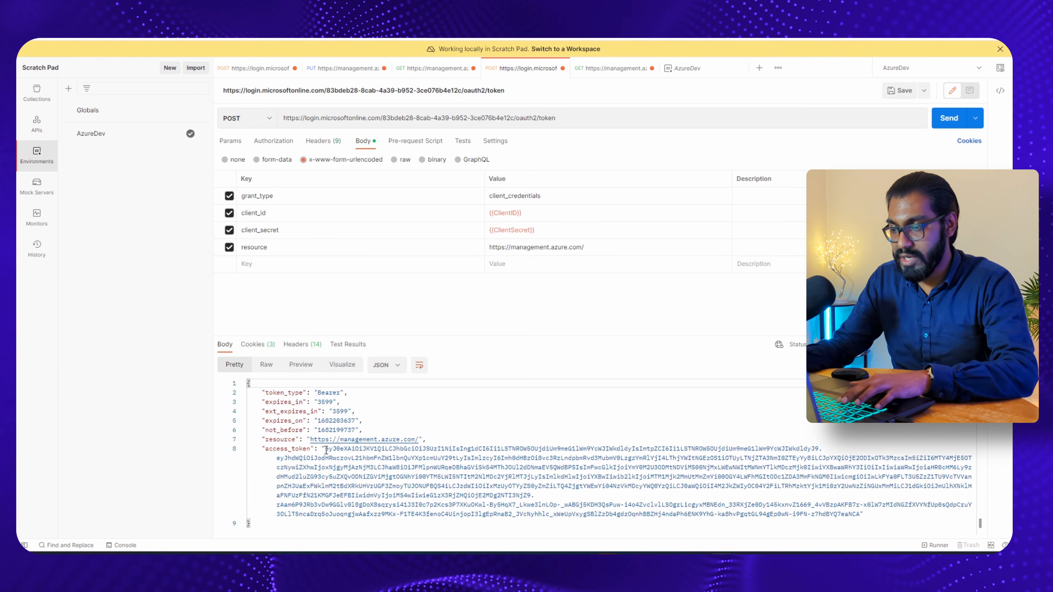
left_click_drag(327, 450, 858, 515)
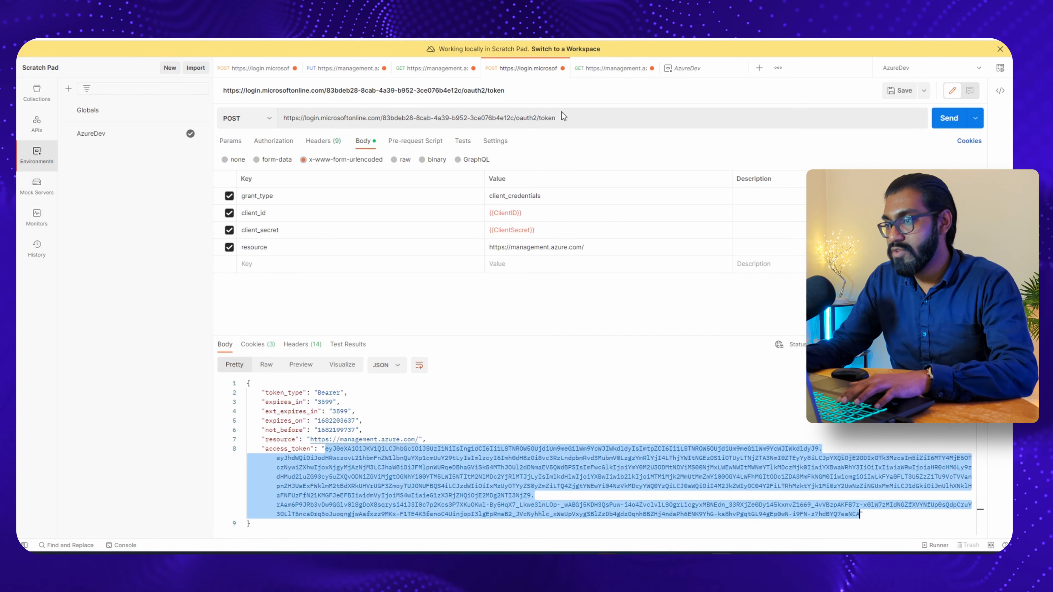
left_click(597, 71)
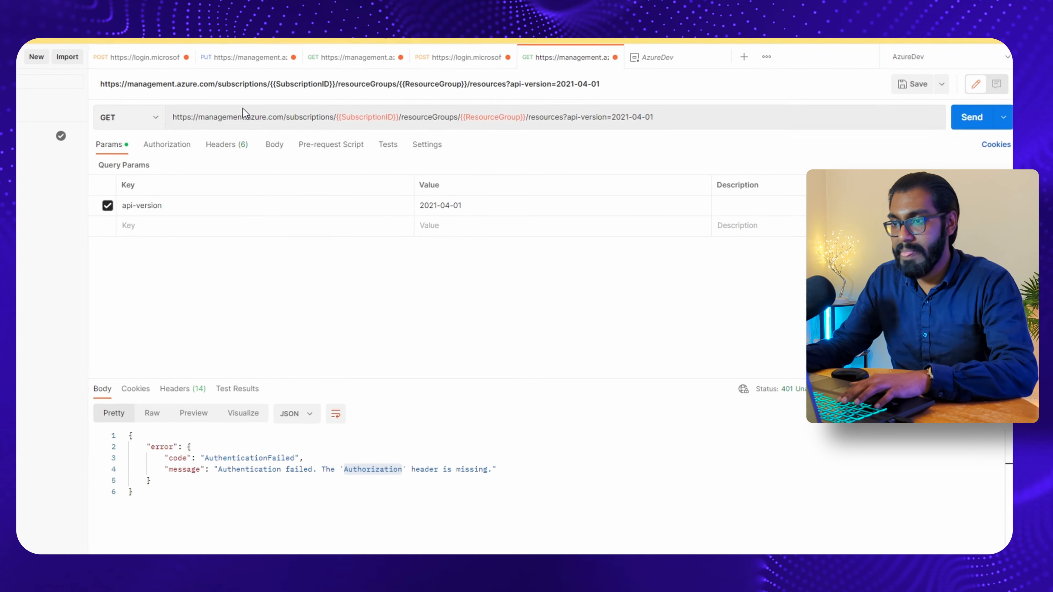
Step: Set the request's authorization type to OAuth 2.0, paste the copied access token into the token field and send the request
left_click(290, 144)
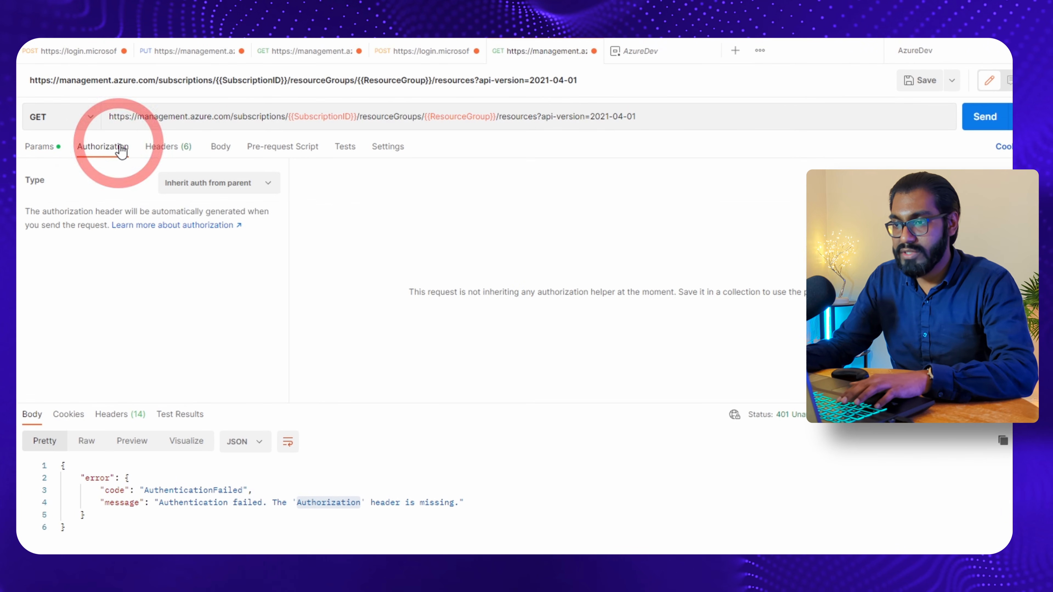
left_click(211, 183)
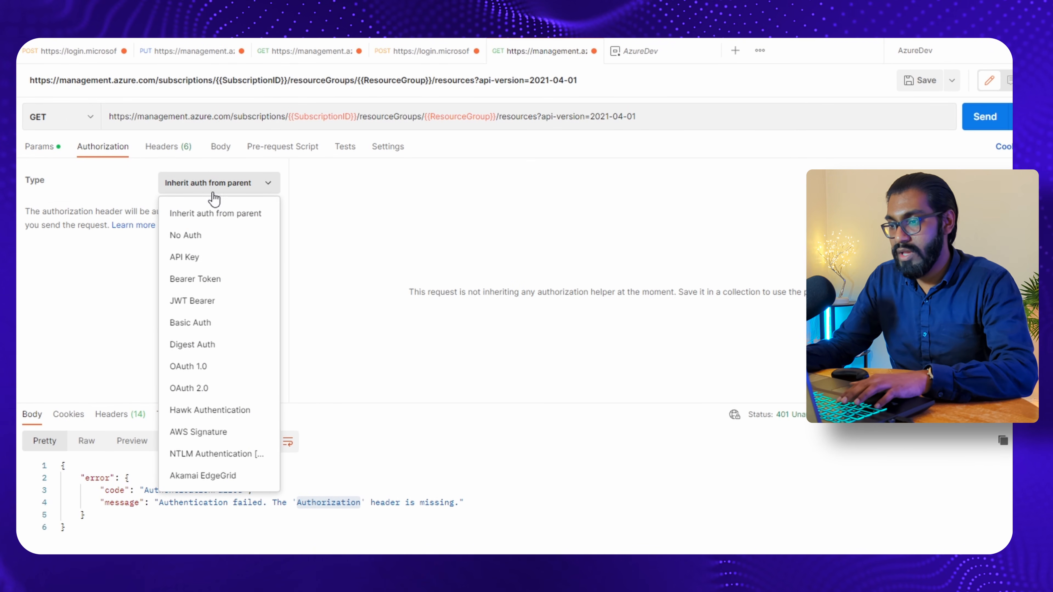
left_click(210, 389)
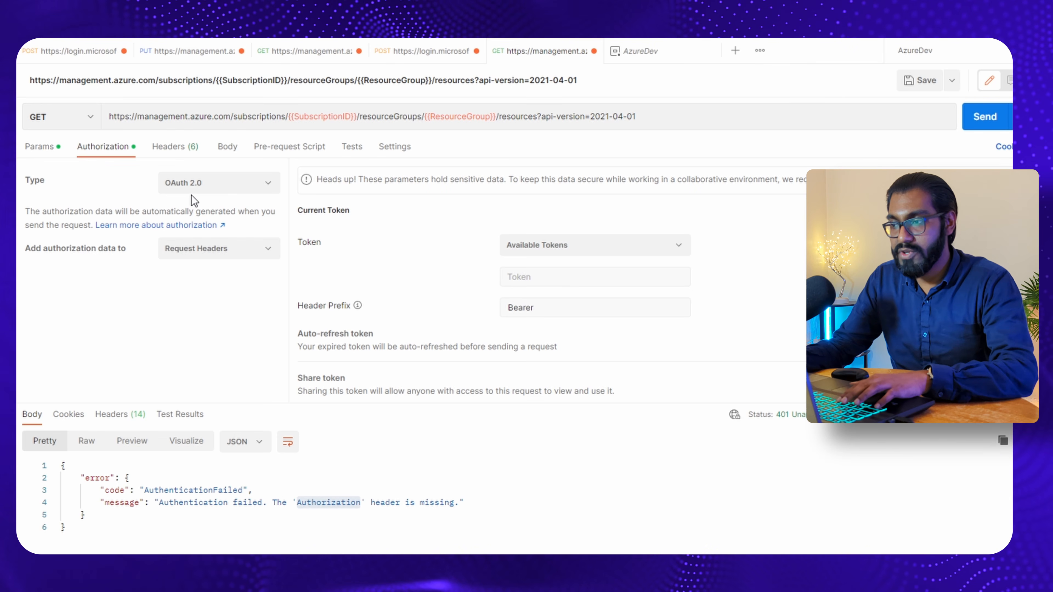
left_click(518, 277)
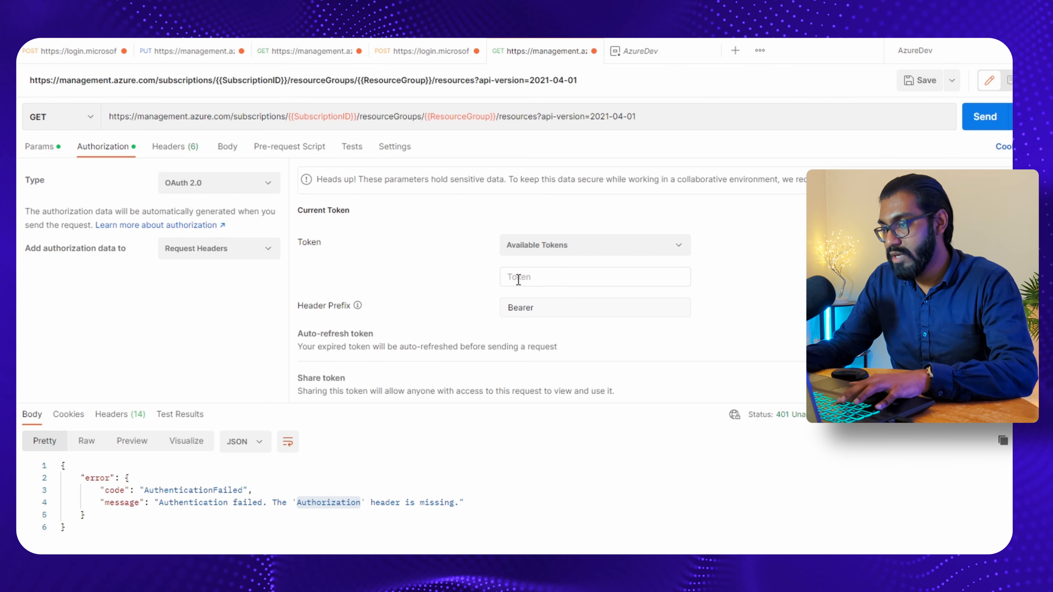
key("ctrl+v")
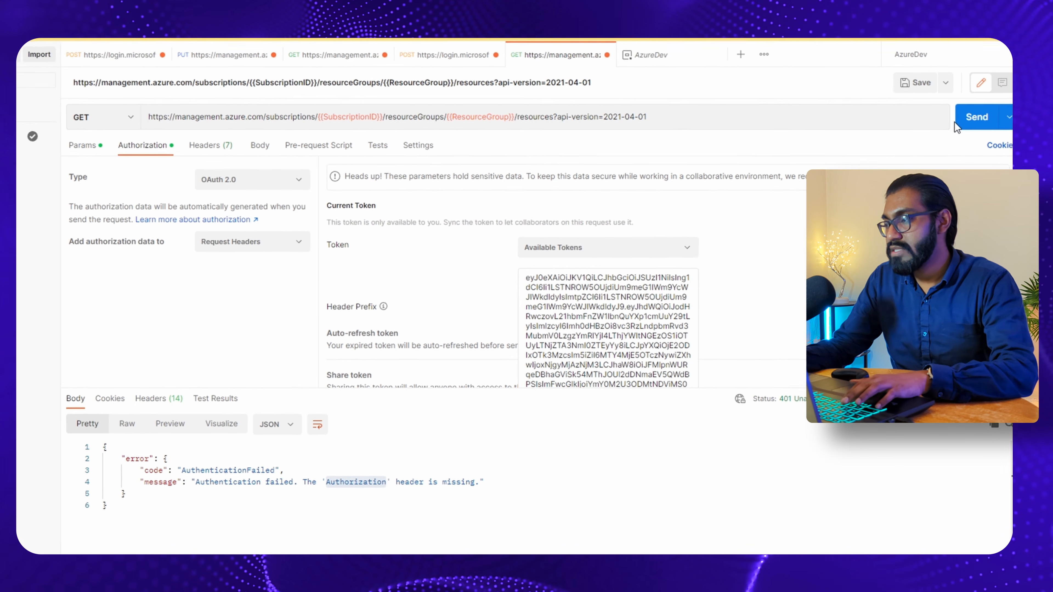
left_click(971, 118)
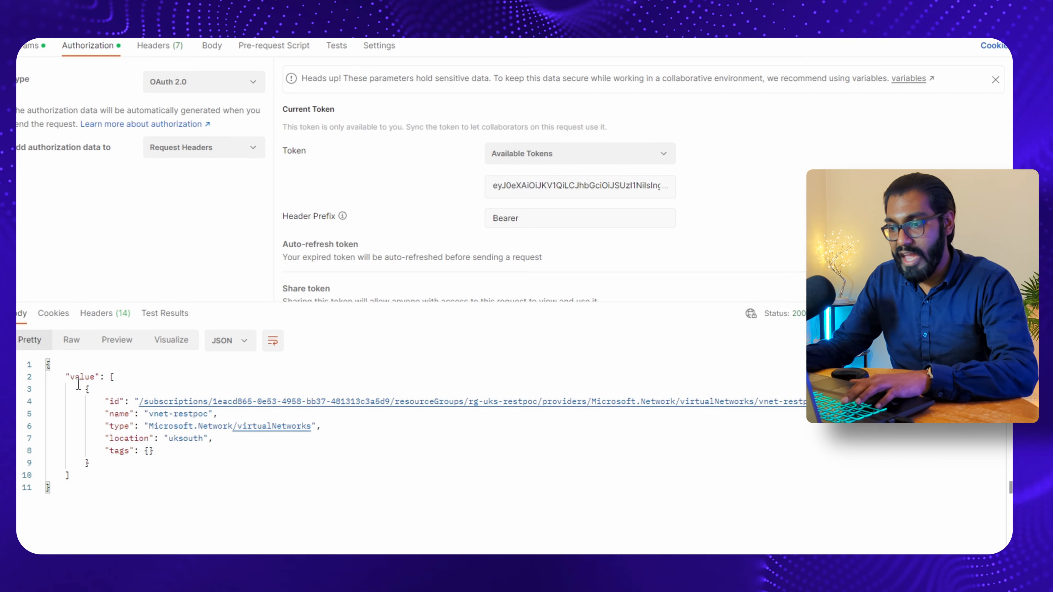
left_click_drag(149, 414, 208, 414)
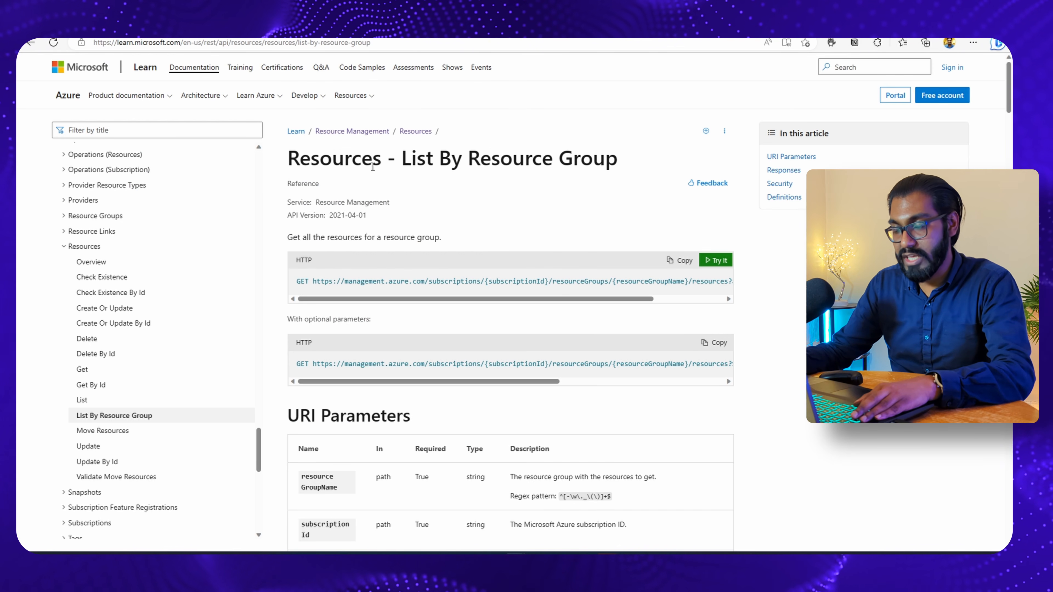
Step: Open the Resource Groups overview in the Azure REST API reference
left_click(108, 217)
left_click(91, 232)
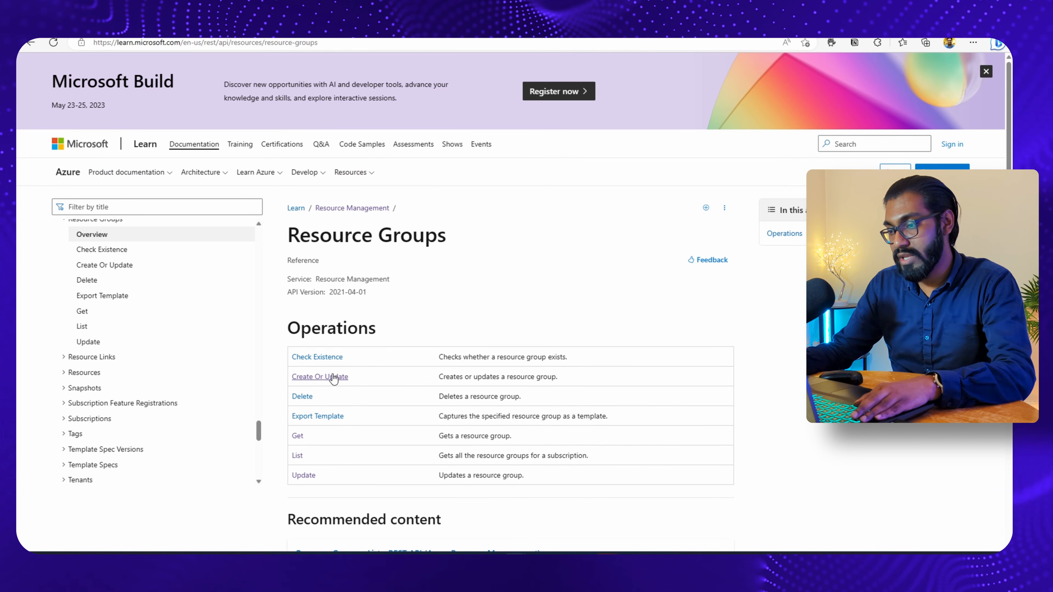
Step: Open the Create Or Update operation's reference page for resource groups and copy its HTTP request
left_click(334, 376)
key("alt+Left")
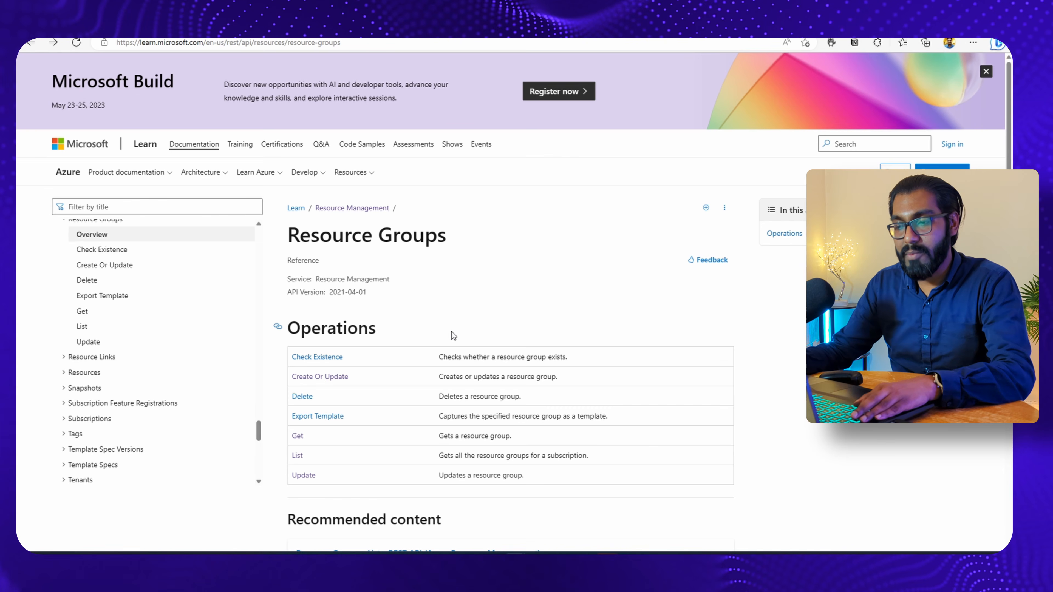
left_click(343, 382)
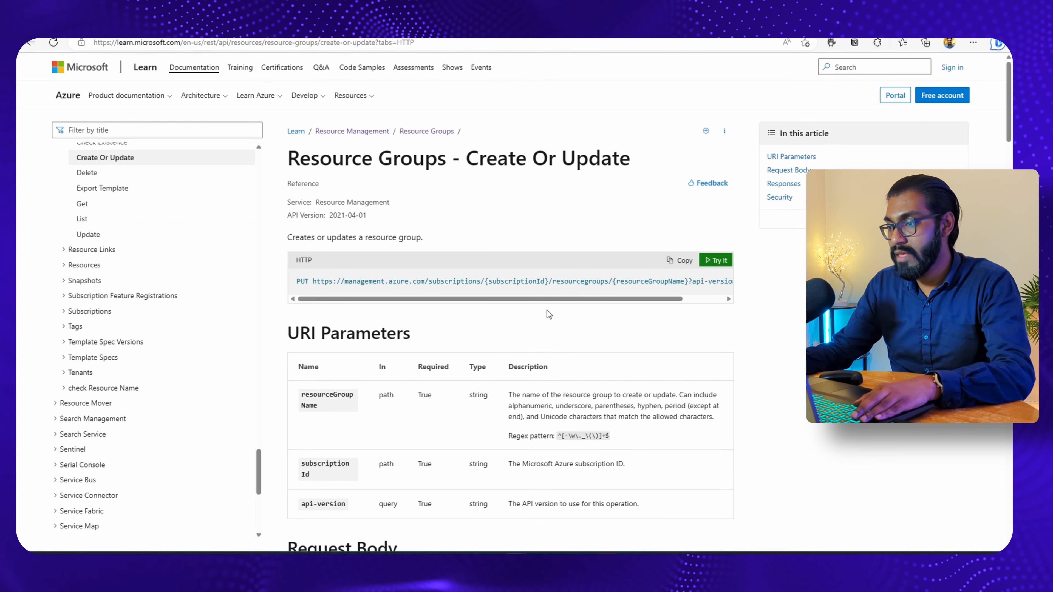
left_click_drag(575, 299, 615, 299)
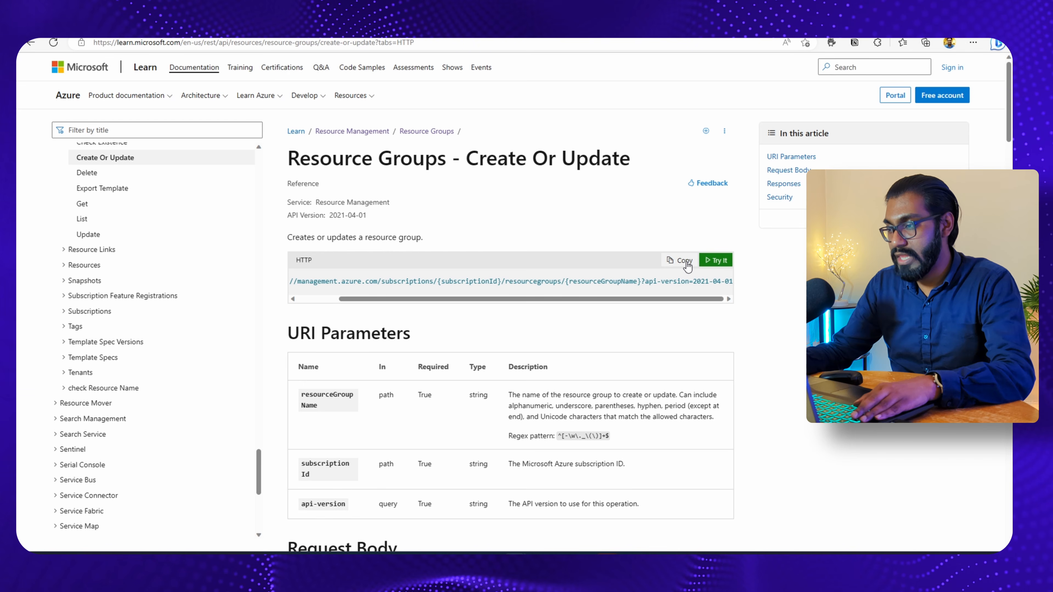
left_click(684, 261)
Step: Switch to Postman, create a new request with the PUT method, and paste the copied Create Or Update request as its URL
key("alt+Tab")
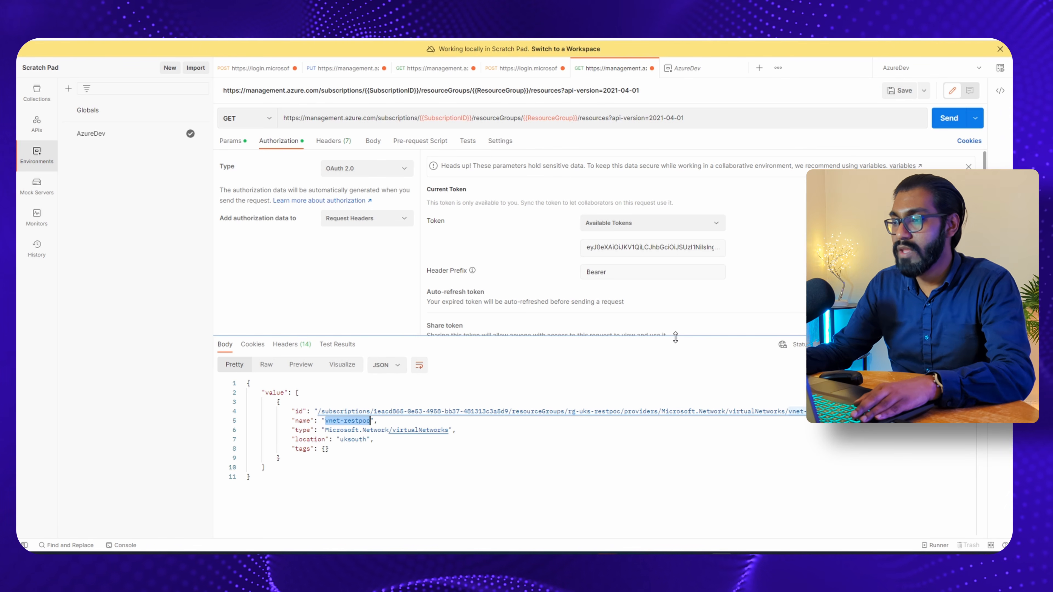
left_click(759, 68)
key("alt+Tab")
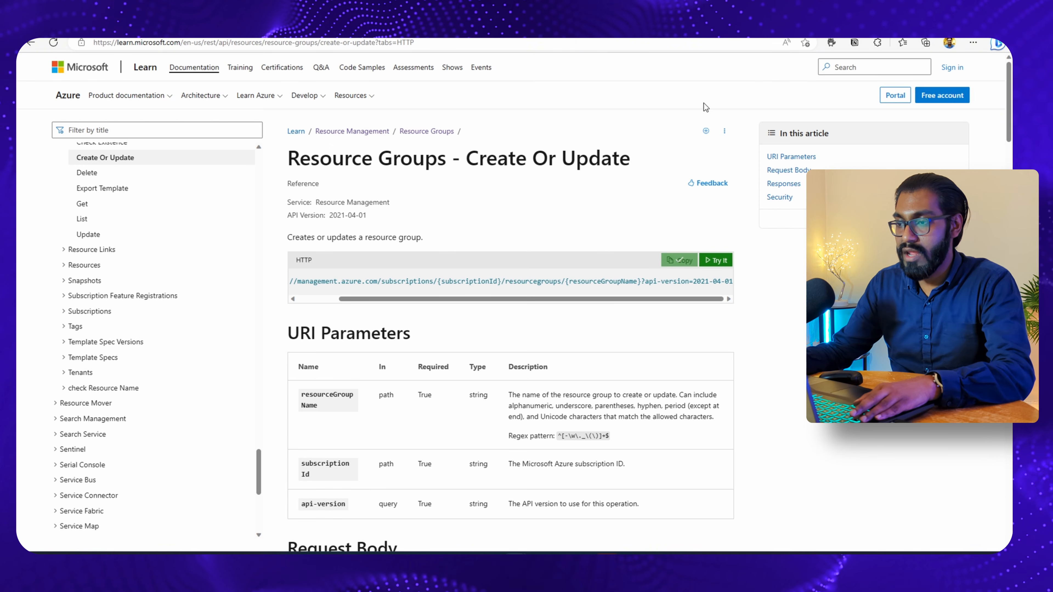
scroll(456, 283, "left", 2)
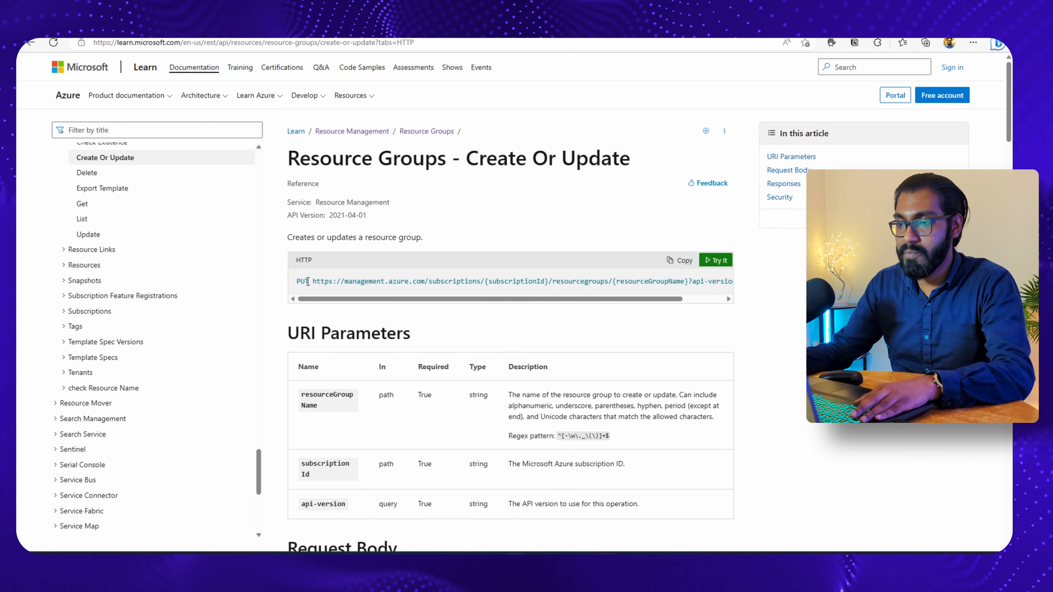
key("alt+Tab")
left_click(248, 121)
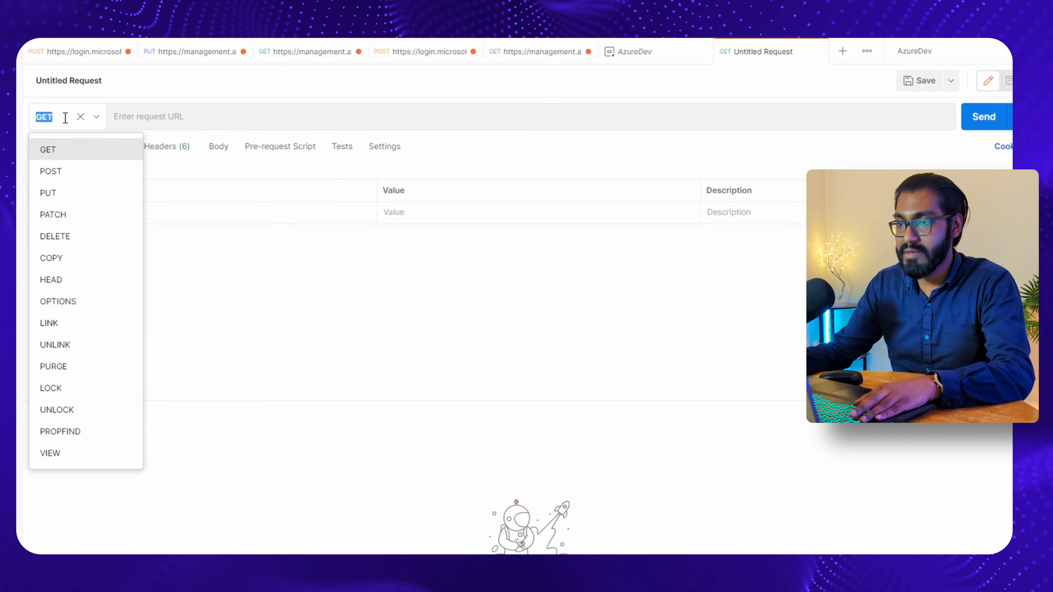
left_click(66, 193)
left_click(219, 119)
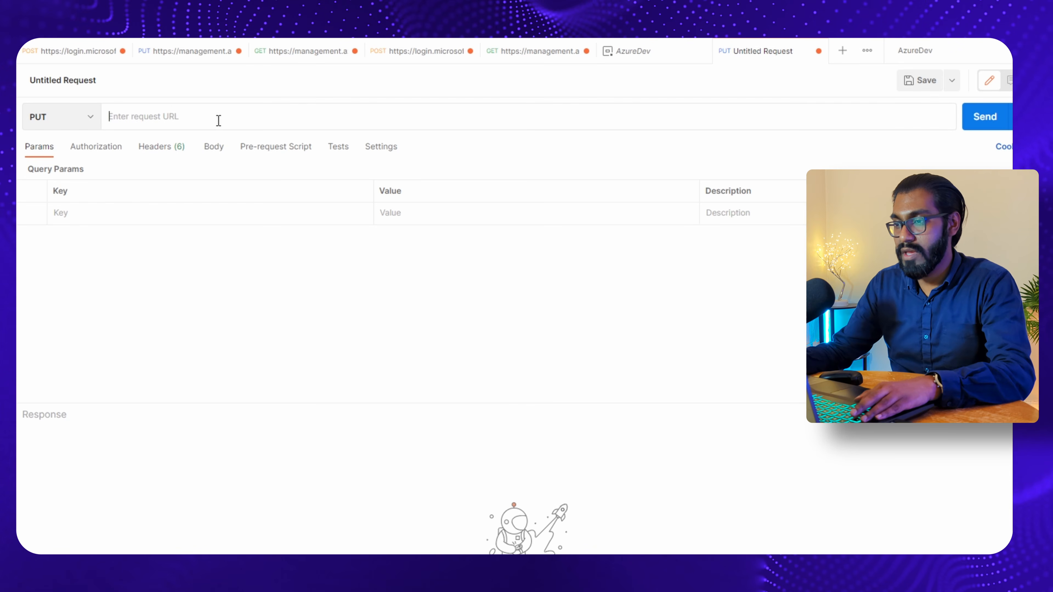
key("ctrl+v")
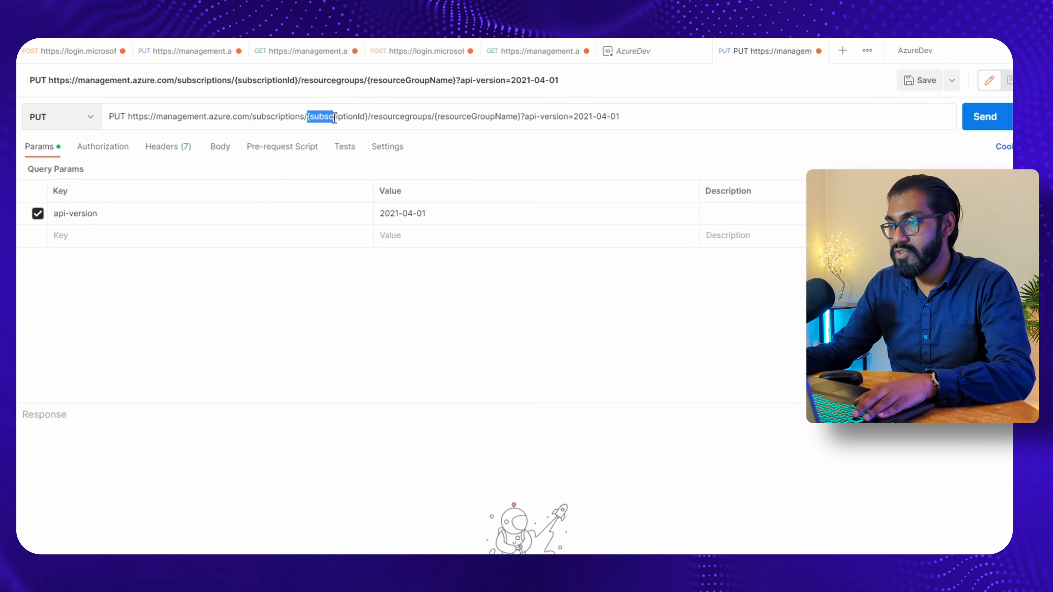
Step: Replace the URL's placeholders with the AzureDev variables {{SubscriptionID}} and {{ResourceGroup}}, and remove the leading PUT text
left_click_drag(358, 118, 357, 118)
left_click(635, 54)
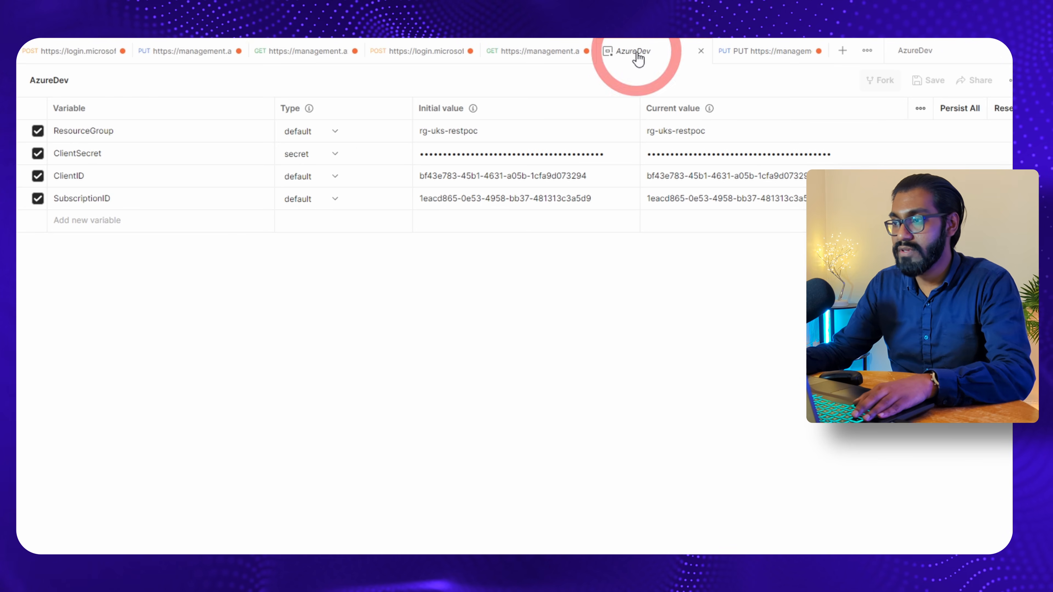
double_click(94, 198)
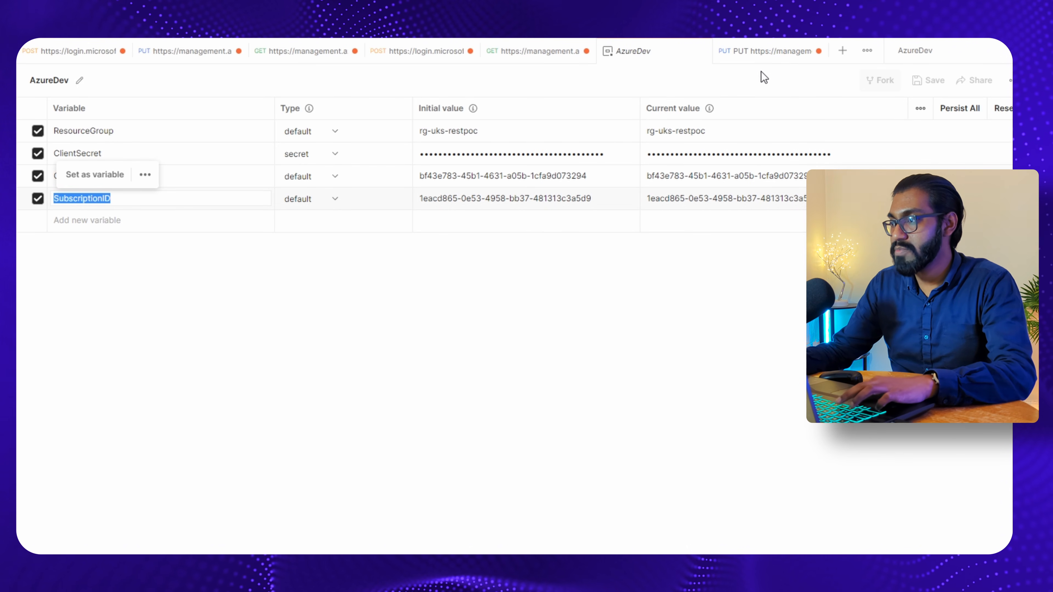
left_click(752, 52)
double_click(321, 119)
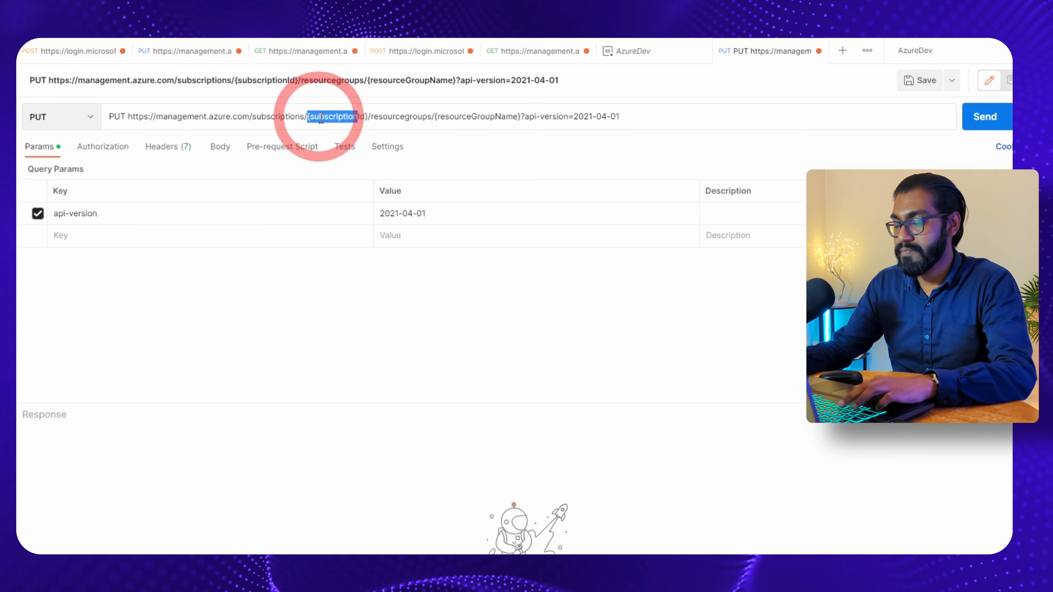
type("{{S")
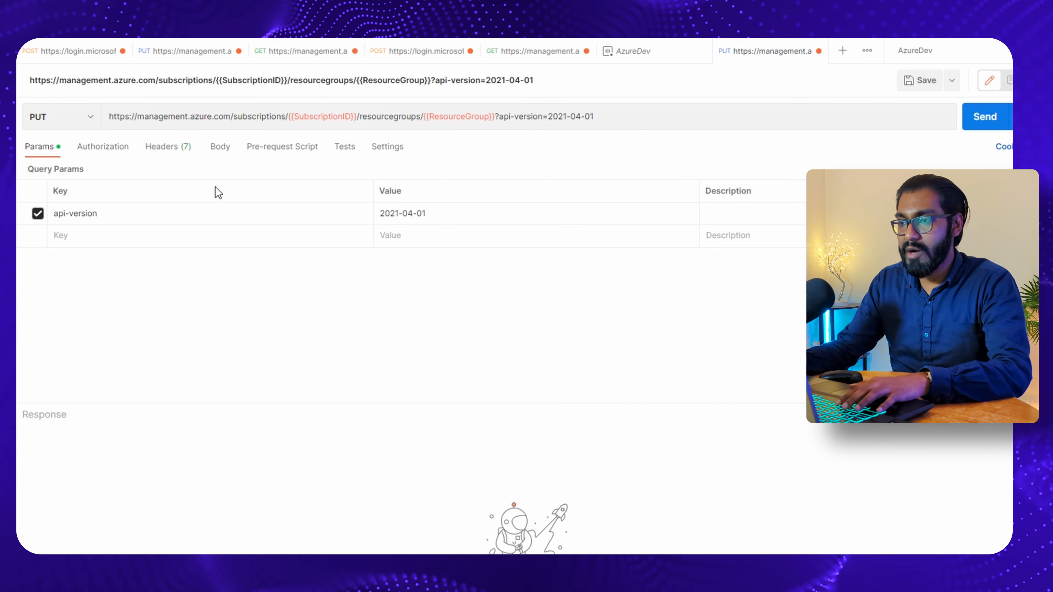
Step: Set the request body to raw JSON with location "uksouth" and a tags object whose "owner" tag holds the owner's name
left_click(222, 149)
left_click(267, 174)
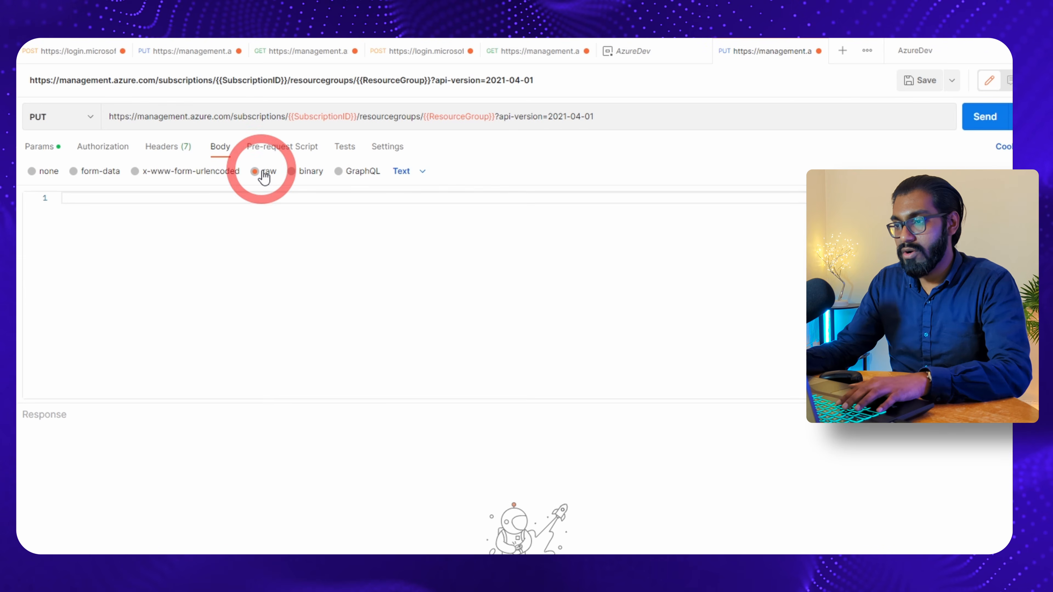
left_click(401, 173)
left_click(418, 237)
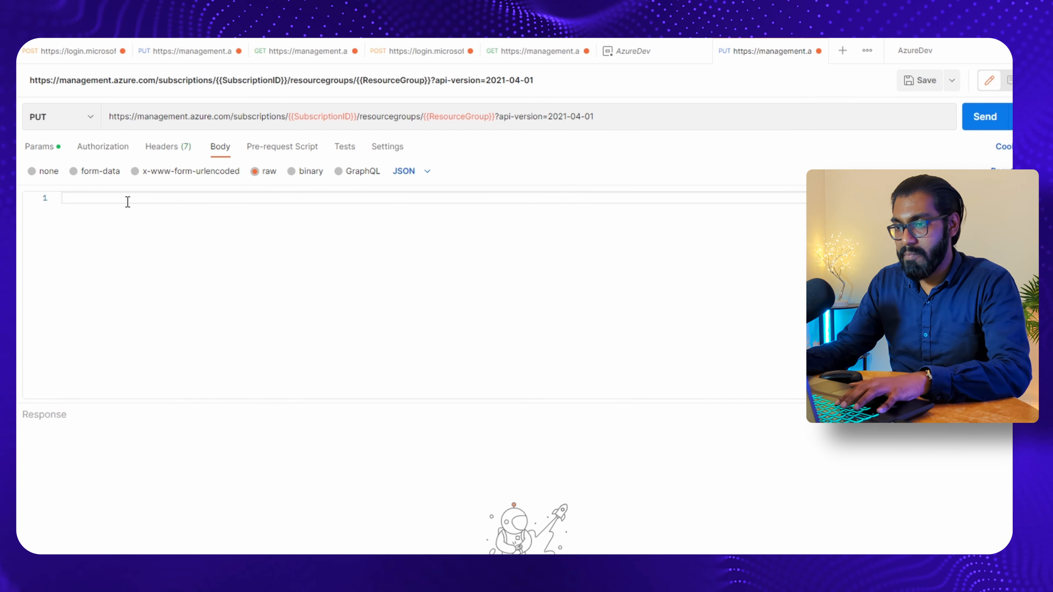
type("{     \"location\": \"uksouth\",     \"tags\": {         \"owner\": \"AbyJoseph\"     } }")
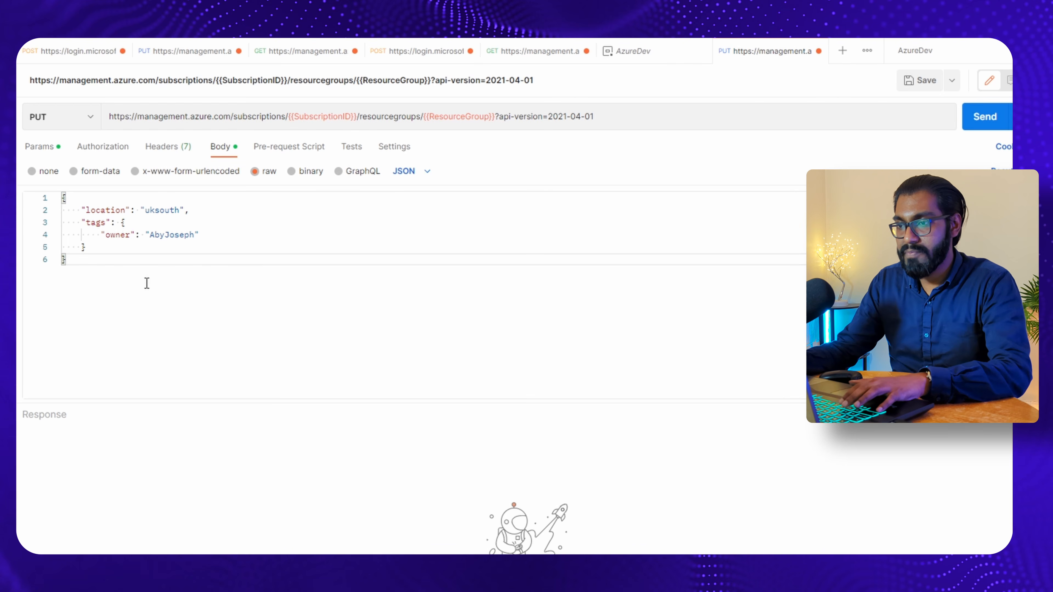
Step: Review the owner tag in the request body and send the PUT request without authorization
double_click(100, 225)
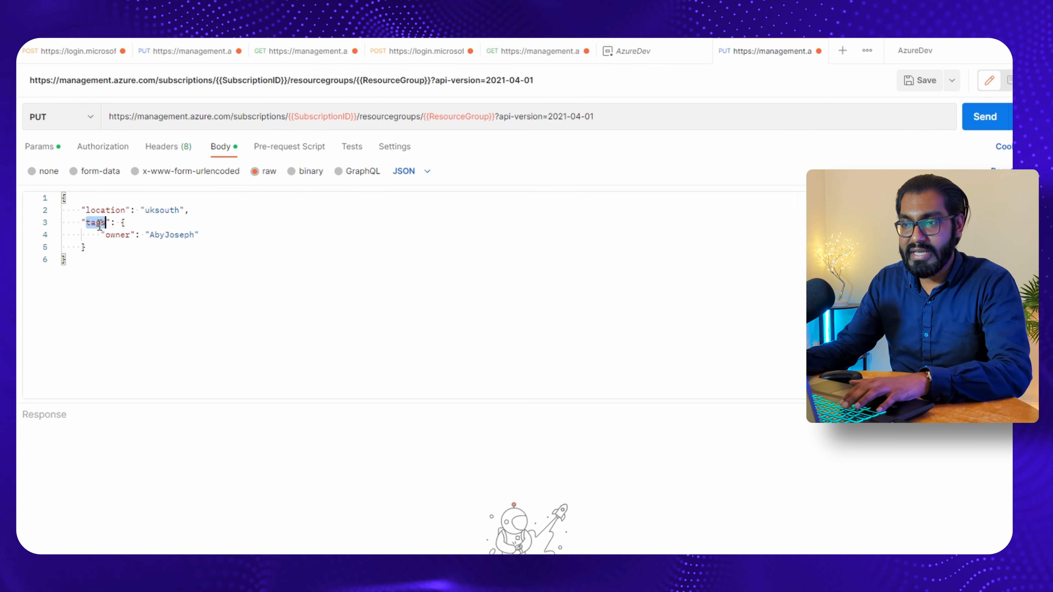
double_click(118, 235)
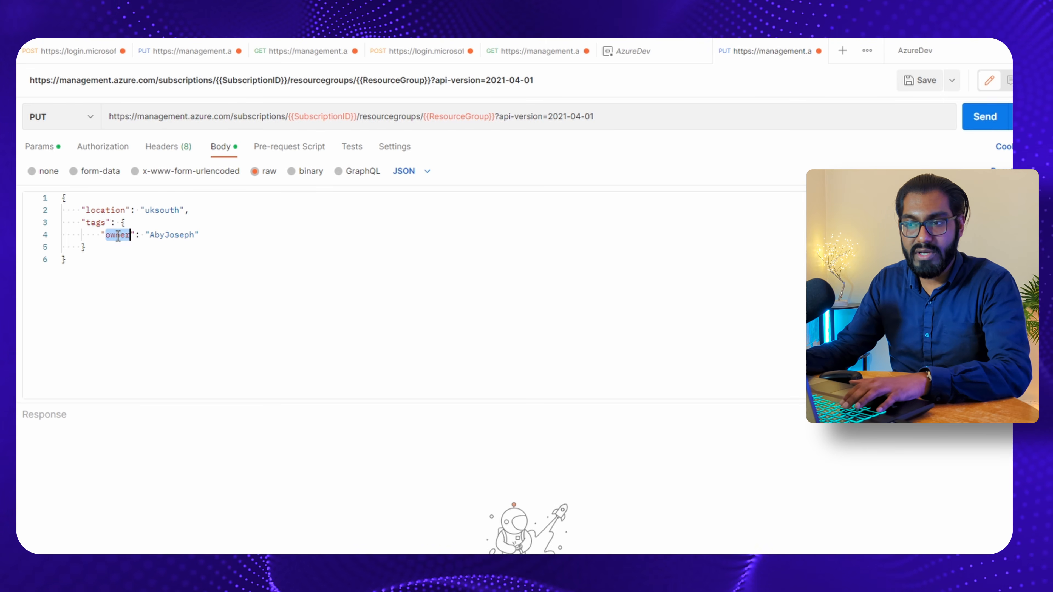
double_click(171, 236)
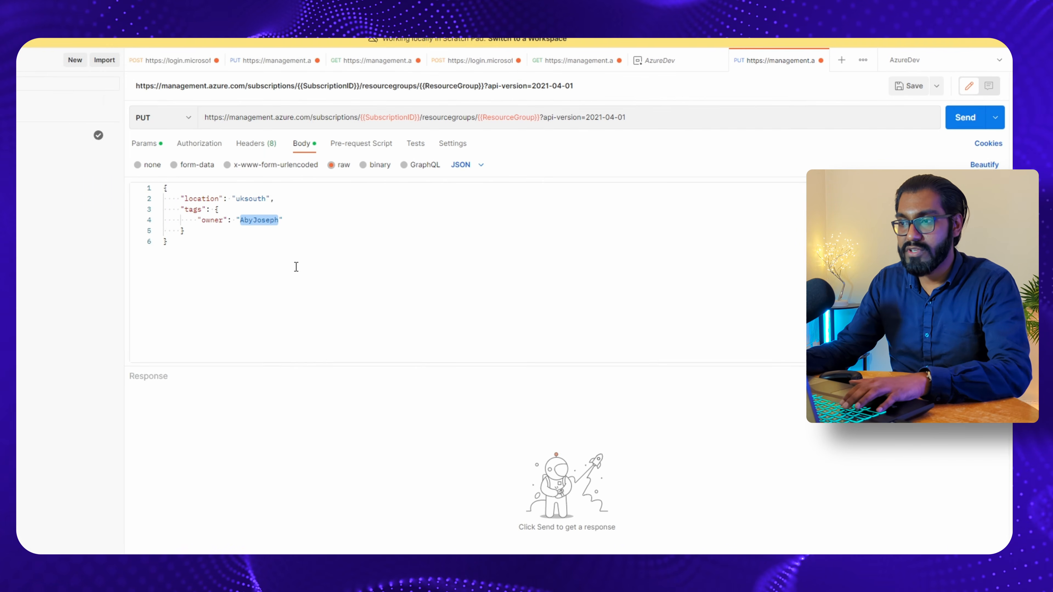
left_click(226, 282)
left_click(940, 121)
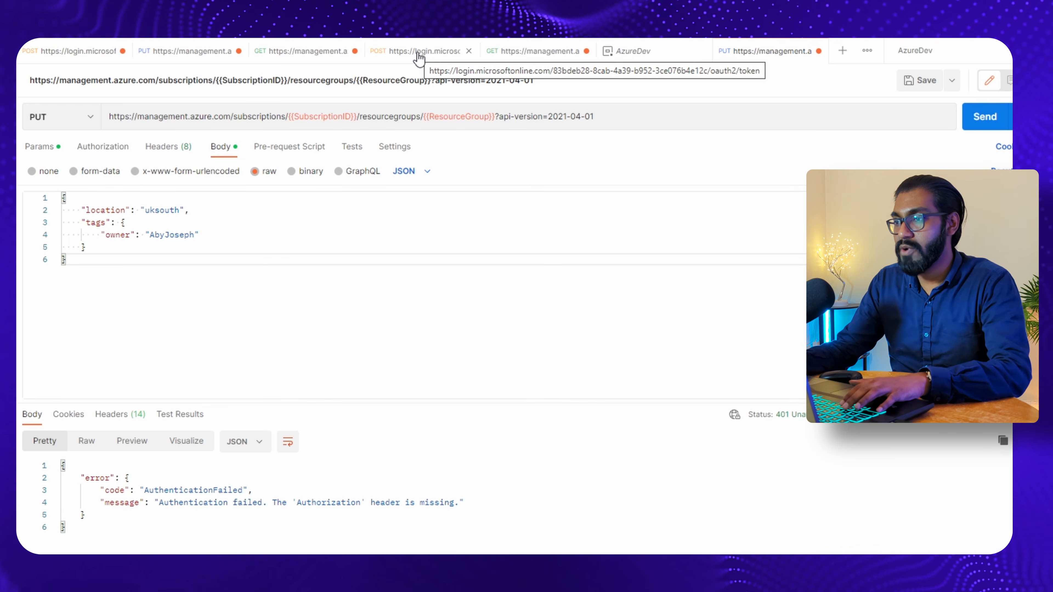
Step: Resend the token request, copy the new access_token value from its response, and return to the PUT request
left_click(418, 58)
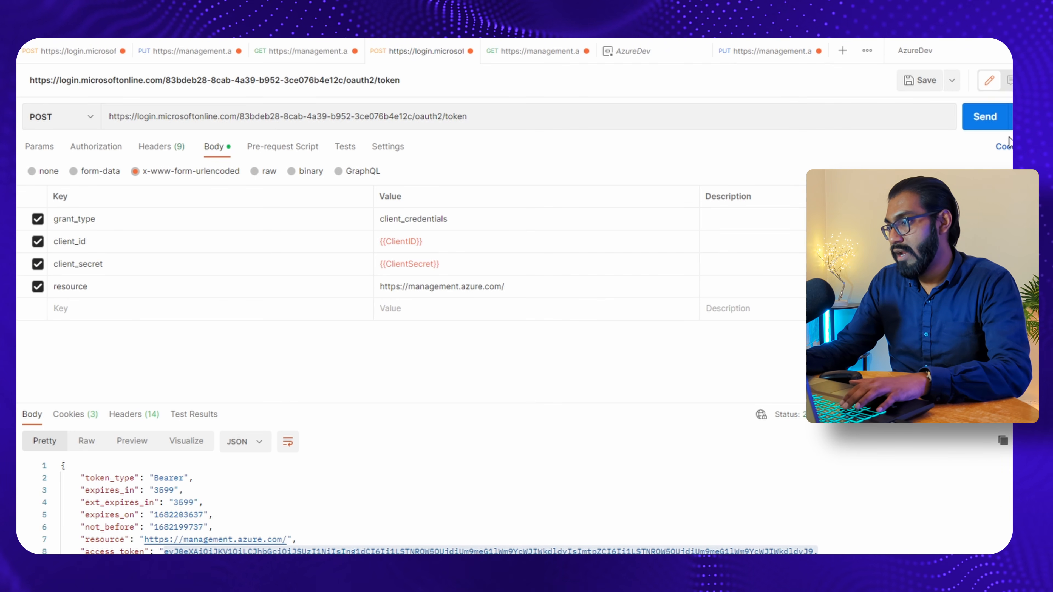
left_click(979, 118)
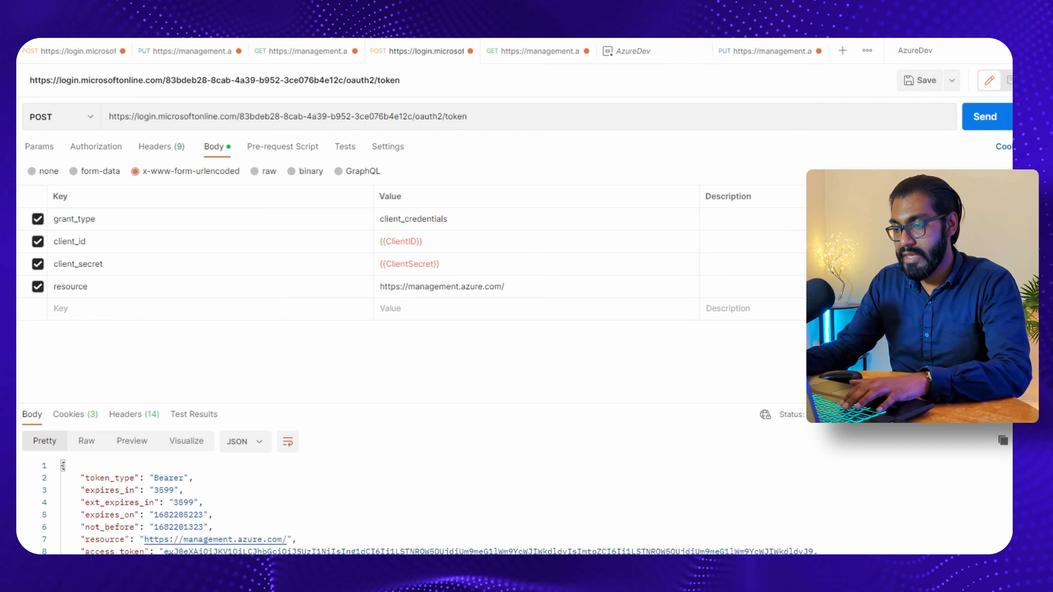
double_click(166, 551)
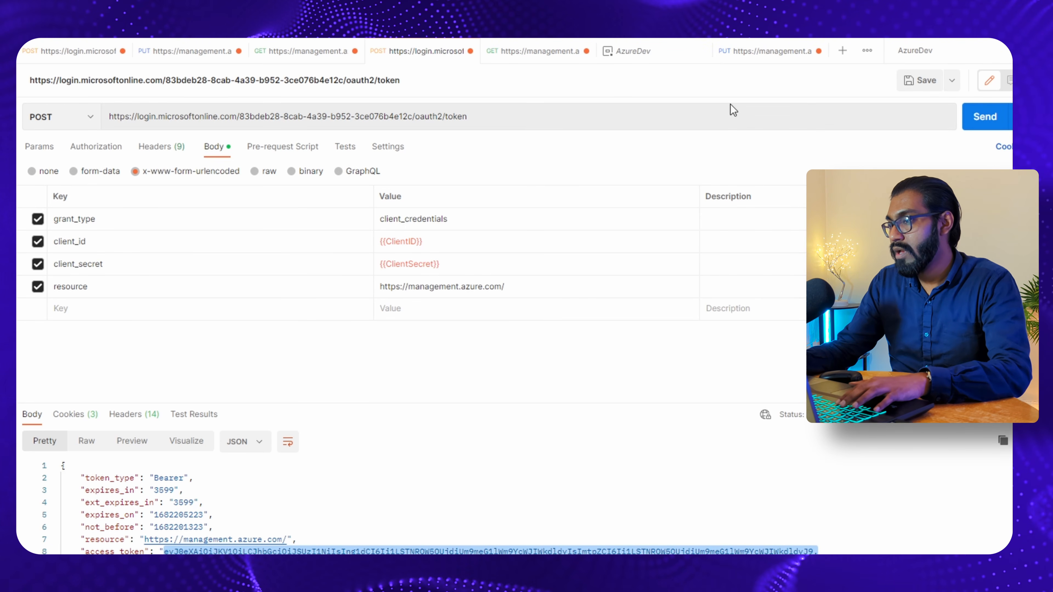
left_click(746, 62)
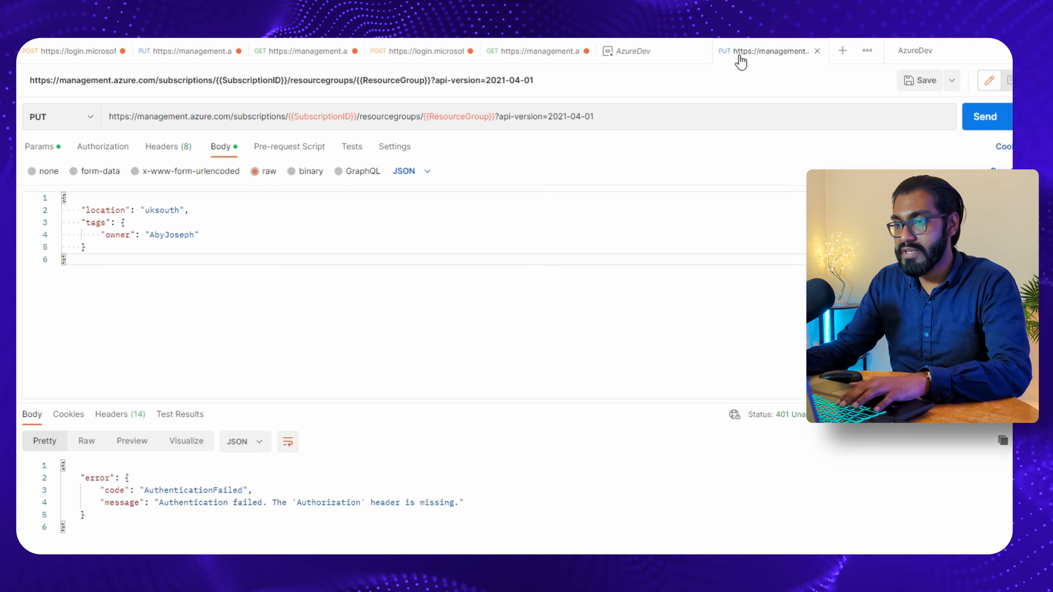
Step: Set the PUT request's authorization type to OAuth 2.0, paste the access token into the token field, and send the request
left_click(107, 150)
left_click(208, 187)
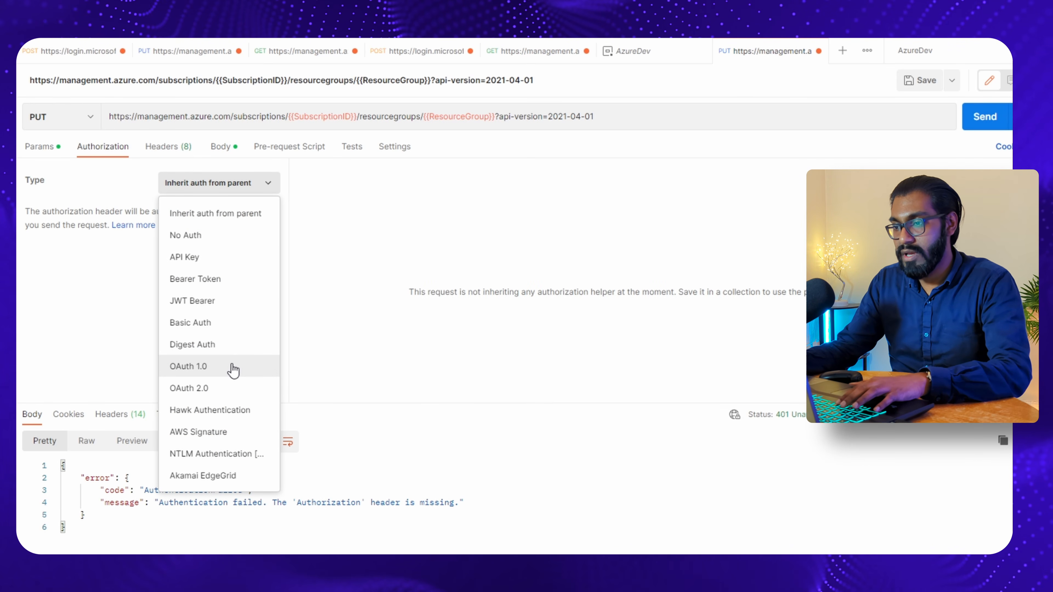
left_click(234, 389)
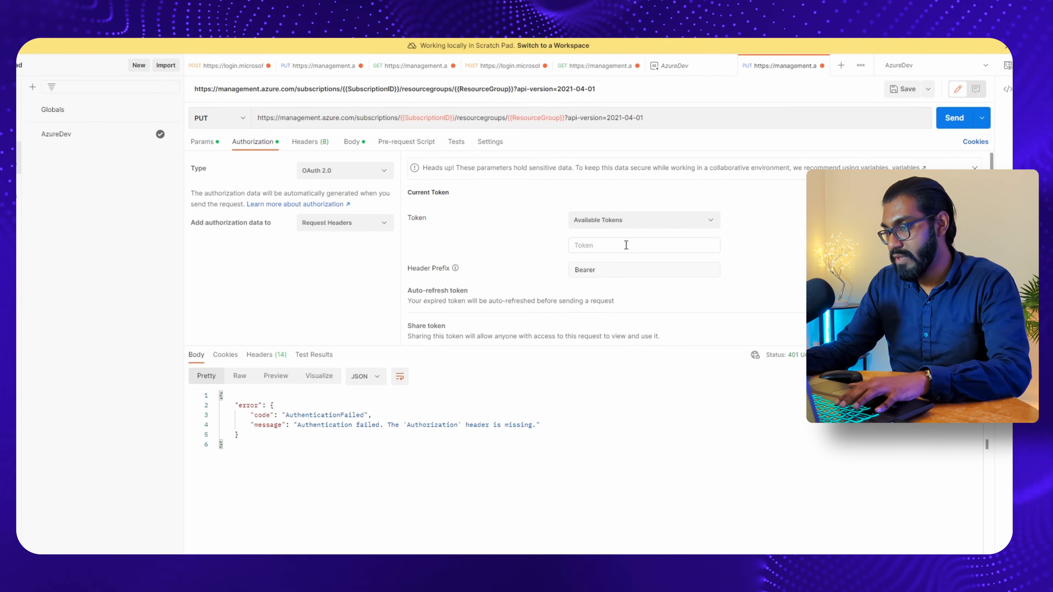
left_click(626, 244)
key("ctrl+v")
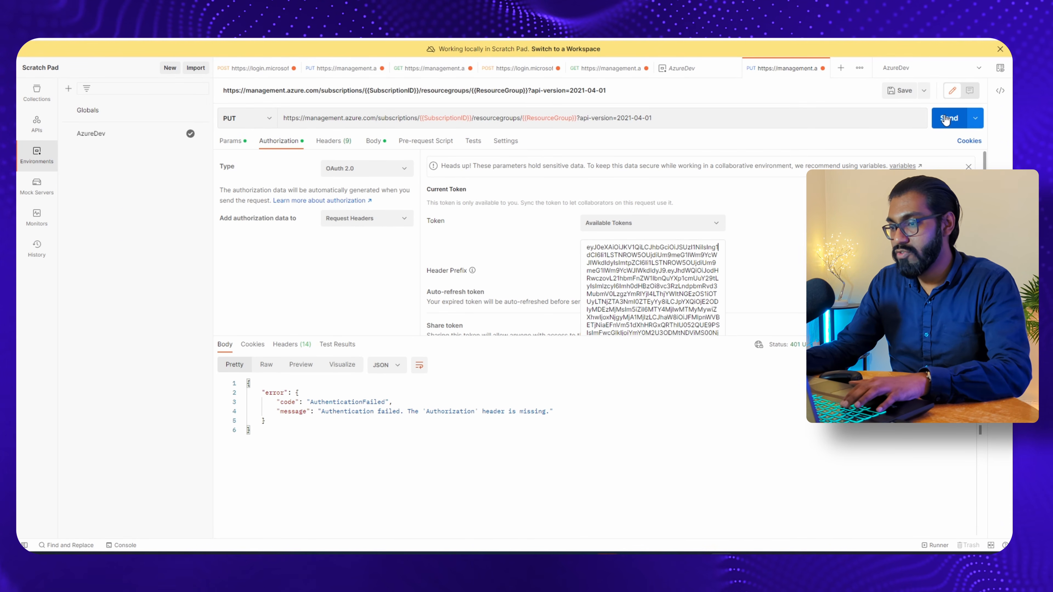
left_click(948, 118)
Step: Examine the tags and provisioningState in the response, and check the essentials of resource group rg-uks-restpoc in the Azure portal
double_click(375, 468)
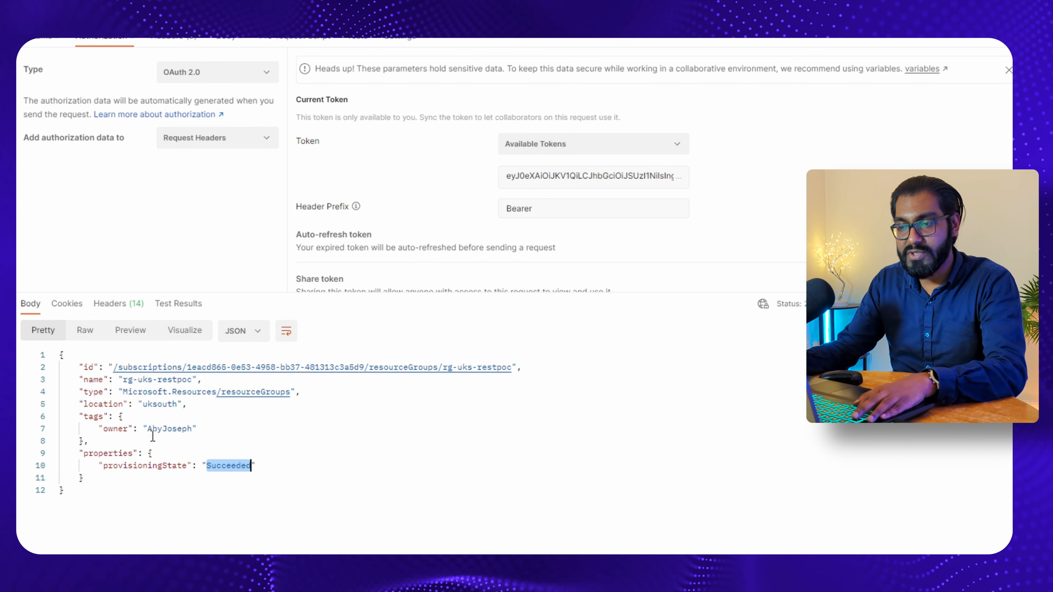
left_click_drag(85, 416, 182, 447)
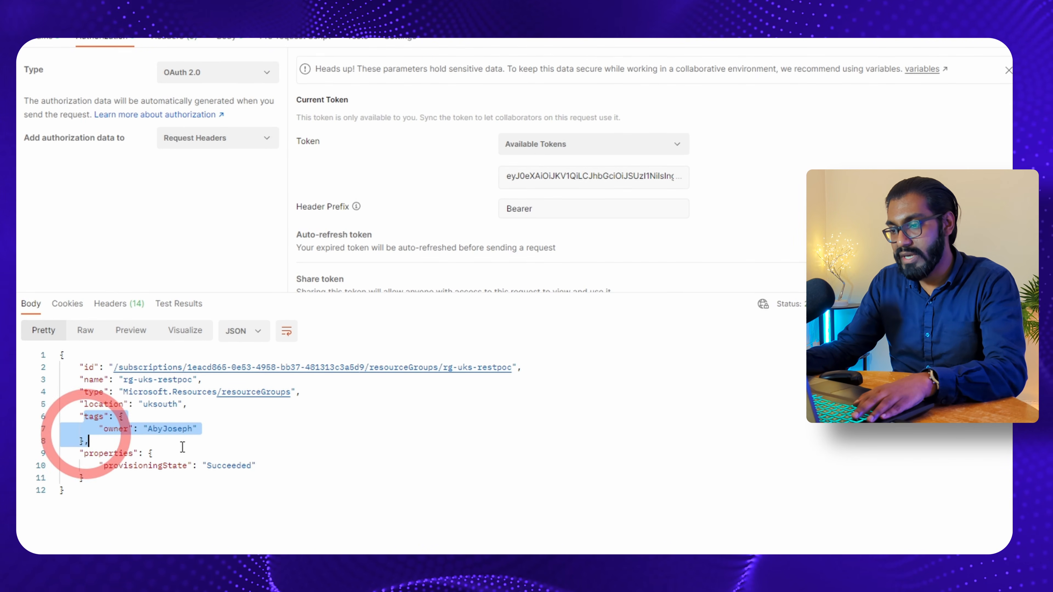
double_click(229, 465)
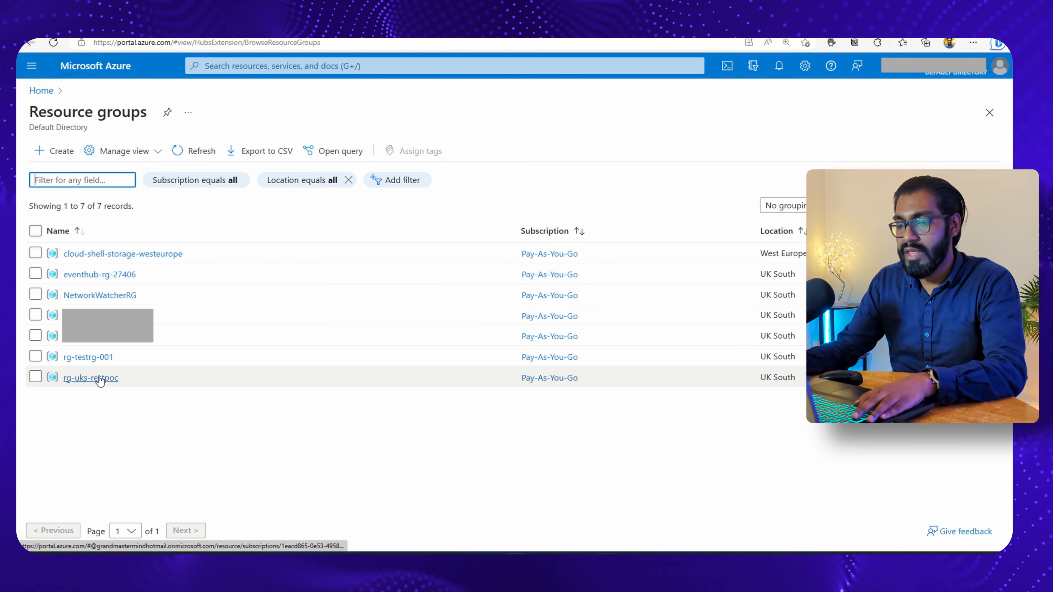
left_click(100, 376)
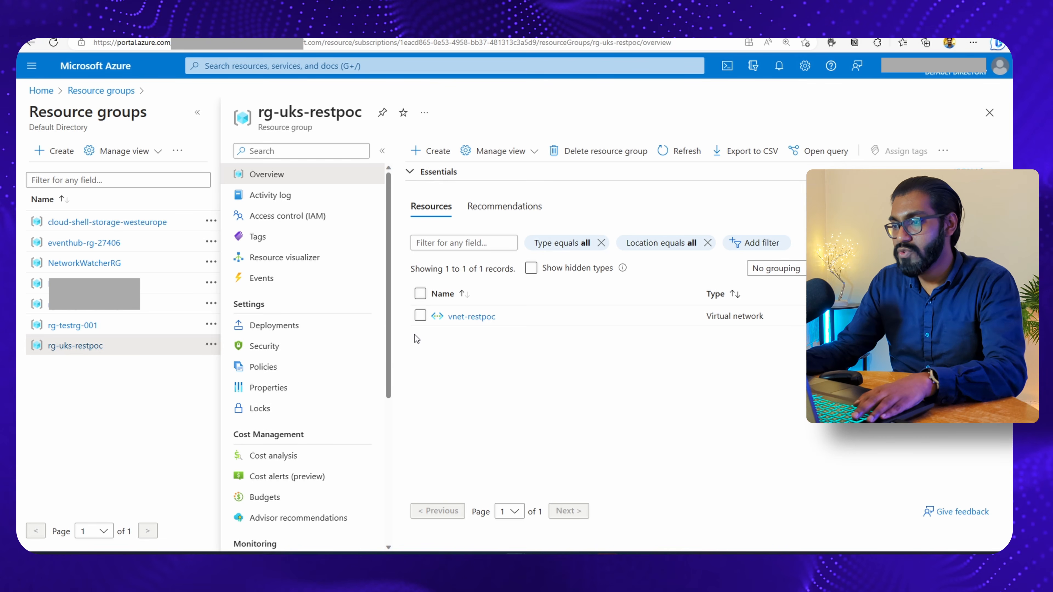
left_click(441, 177)
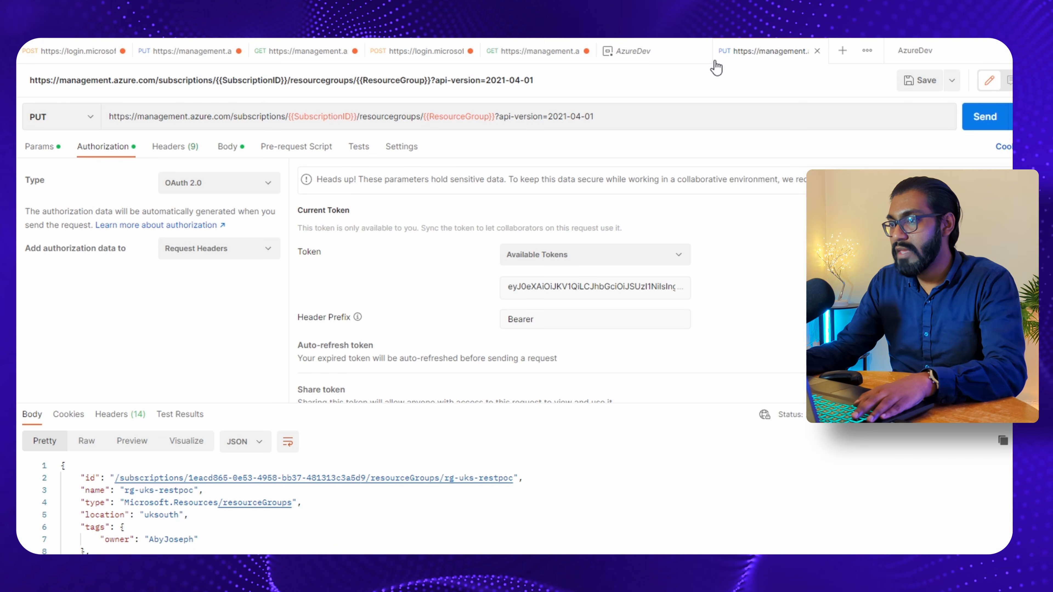
Step: Add an env tag with the value QA below the owner tag in the PUT request's body and send the request
left_click(226, 151)
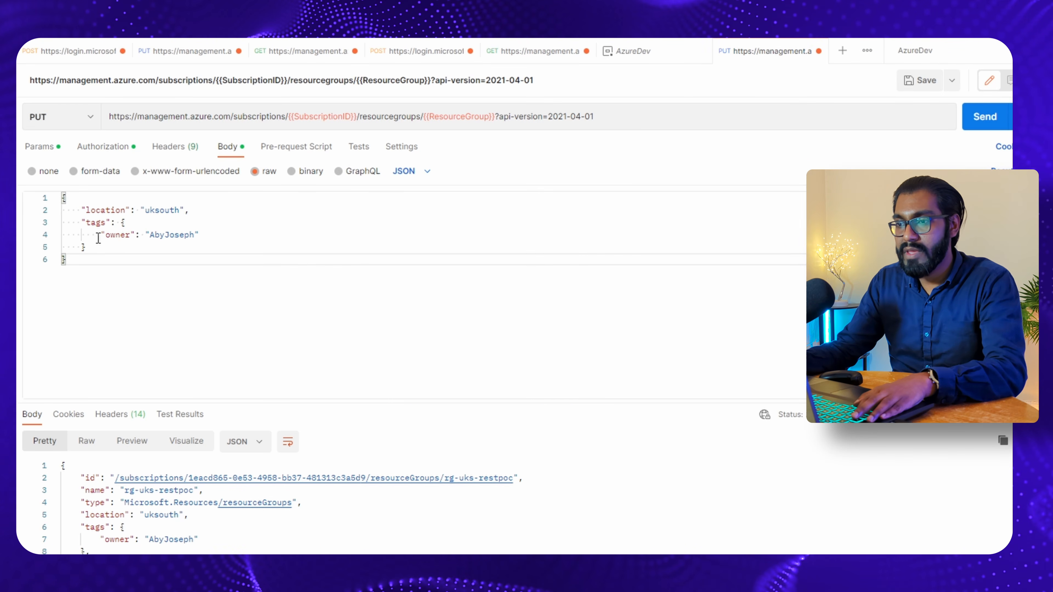
left_click_drag(96, 235, 201, 235)
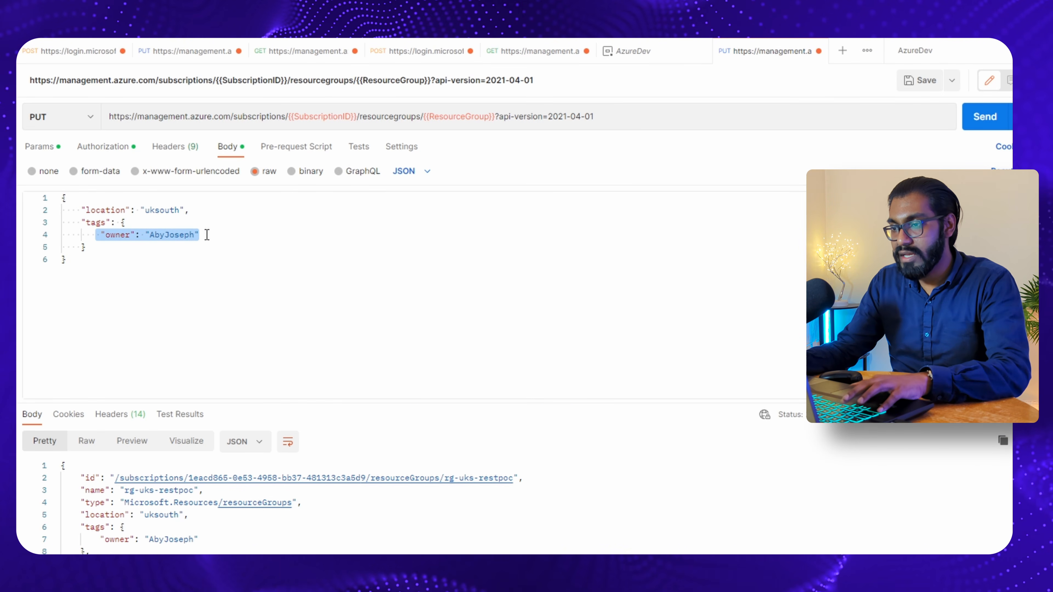
double_click(115, 248)
type("envi")
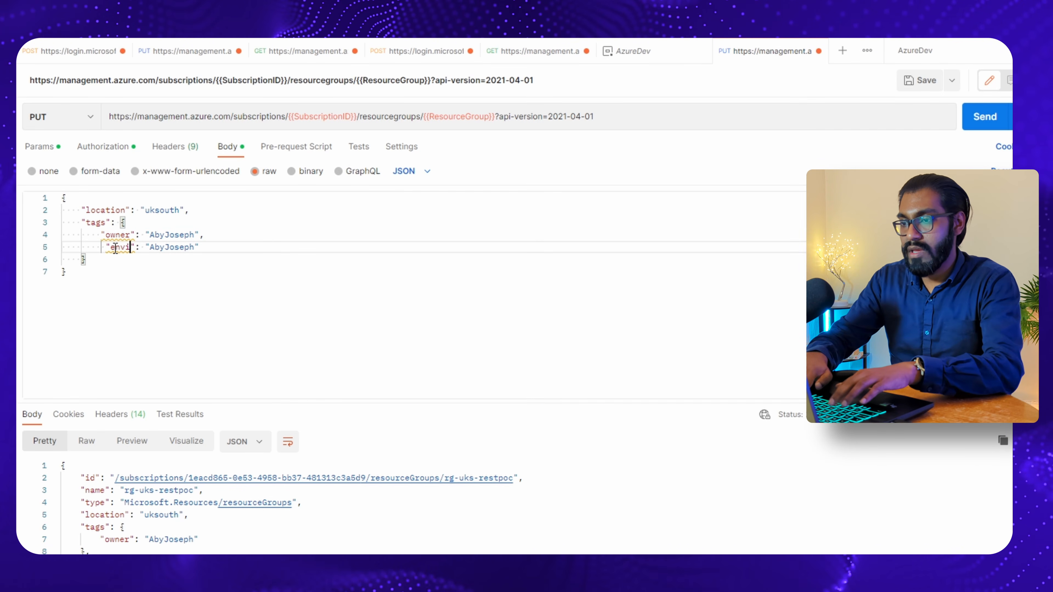
key("BackSpace")
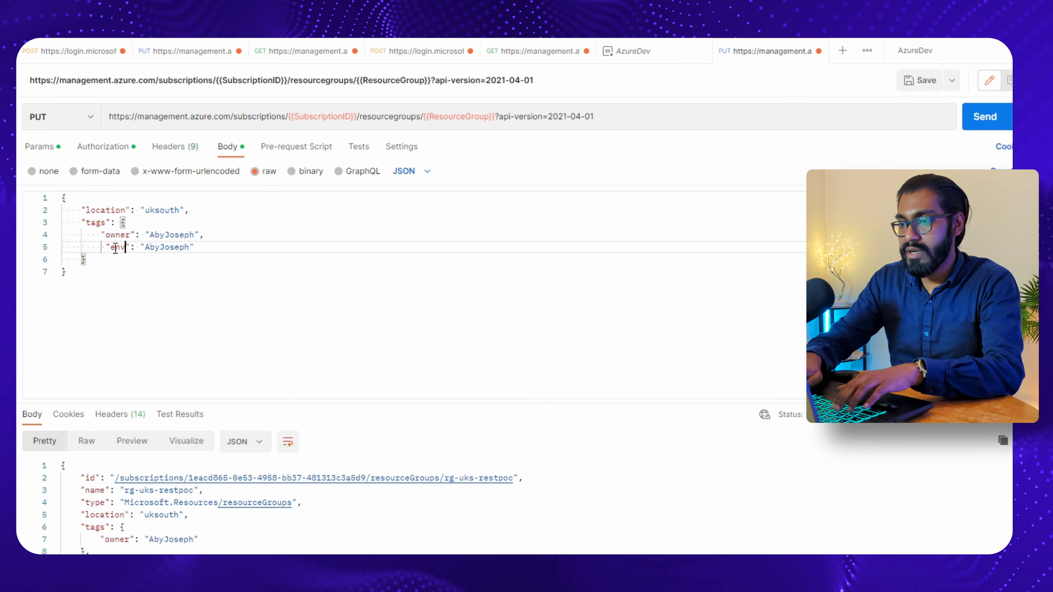
double_click(166, 248)
type("QA")
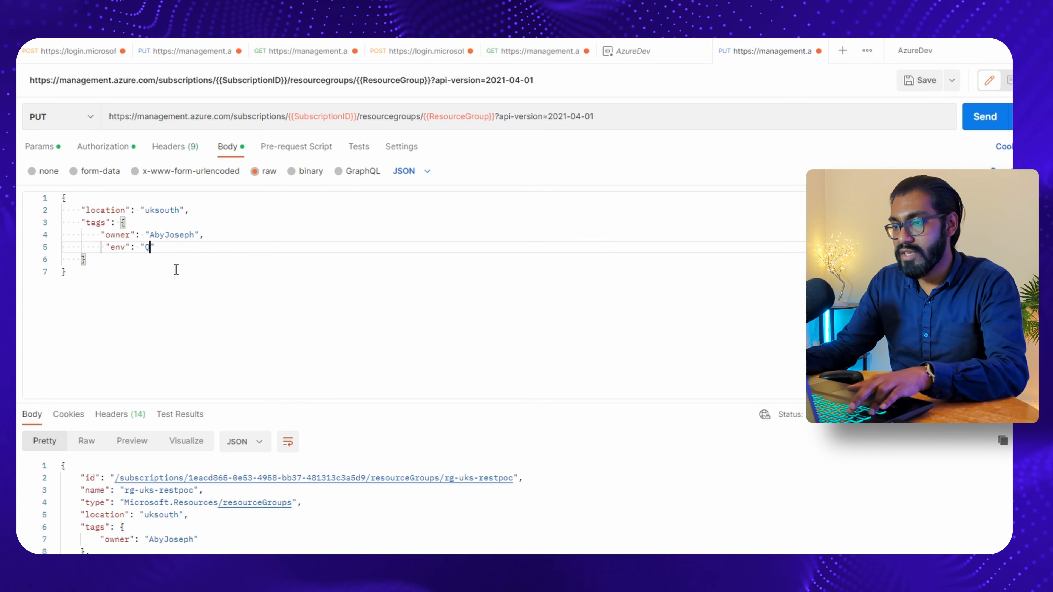
left_click(103, 245)
key("BackSpace")
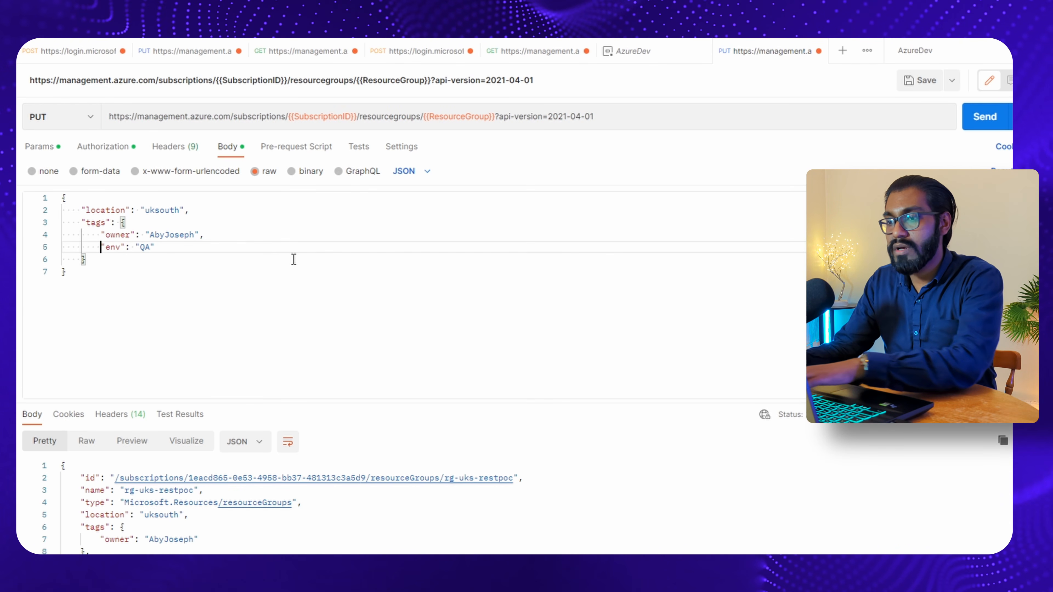
left_click(974, 121)
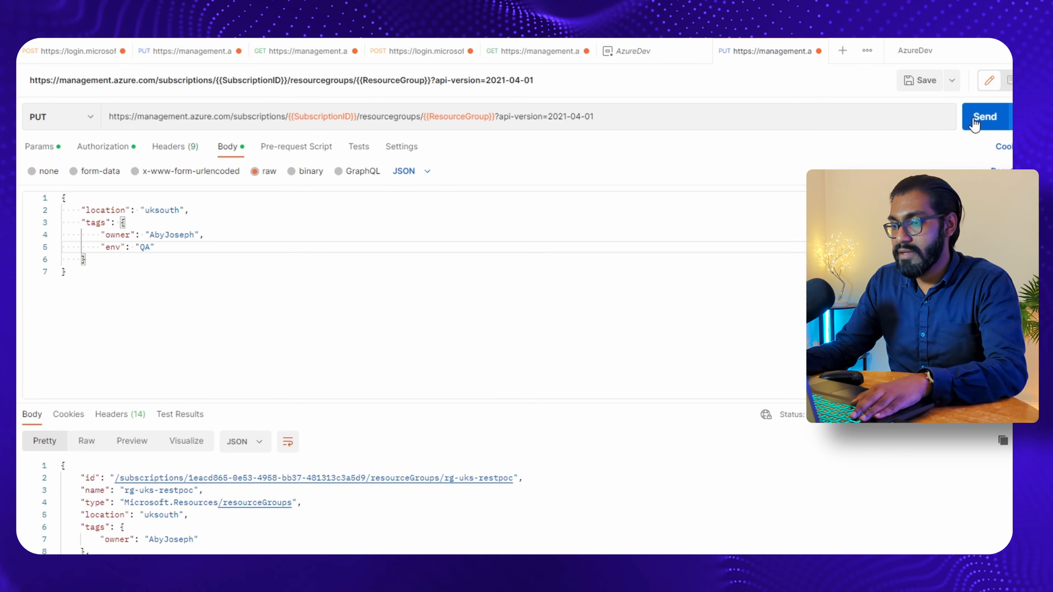
Step: Examine the env tag and provisioningState in the response, and open resource group rg-uks-restpoc in the Azure portal
left_click_drag(101, 551, 527, 550)
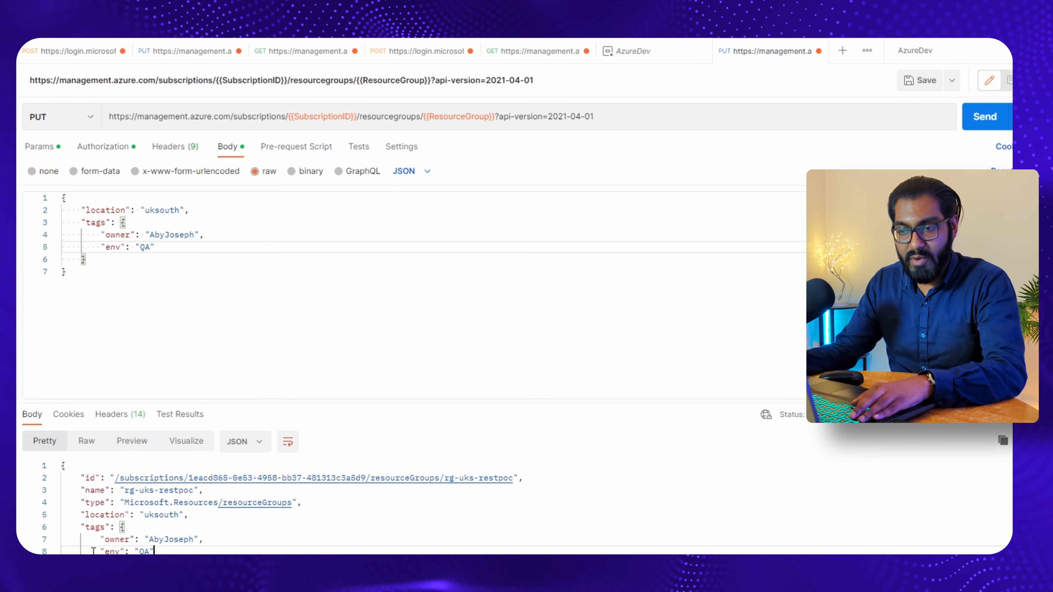
left_click(364, 487)
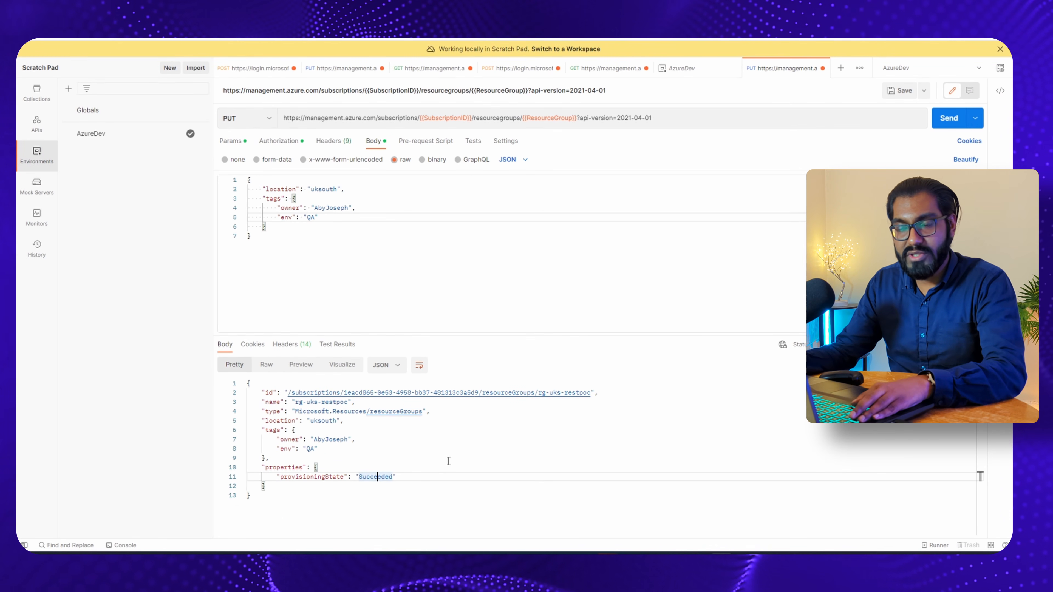
key("alt+Tab")
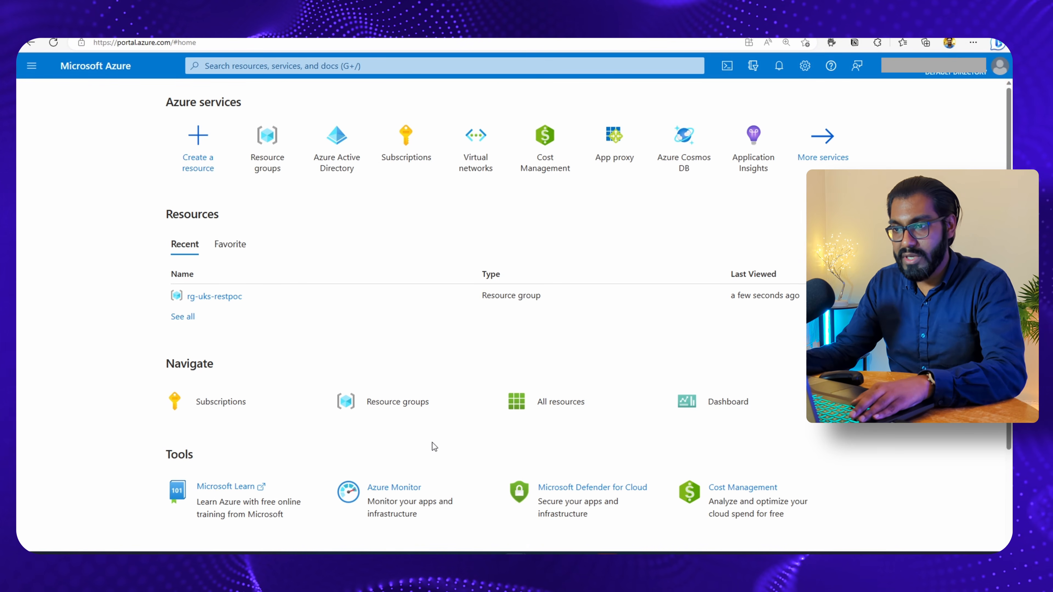
left_click(277, 149)
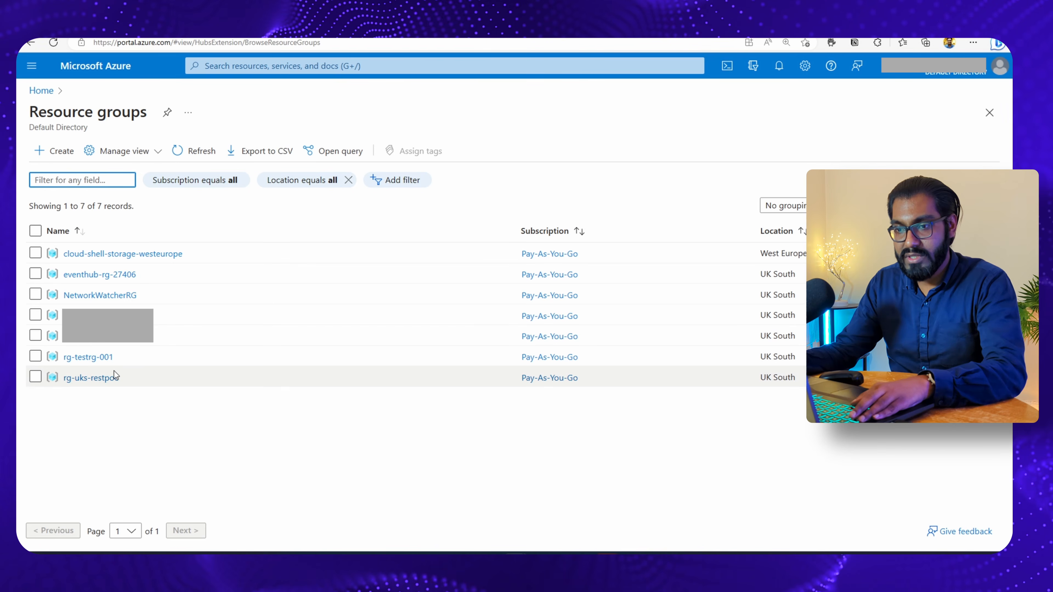
left_click(101, 378)
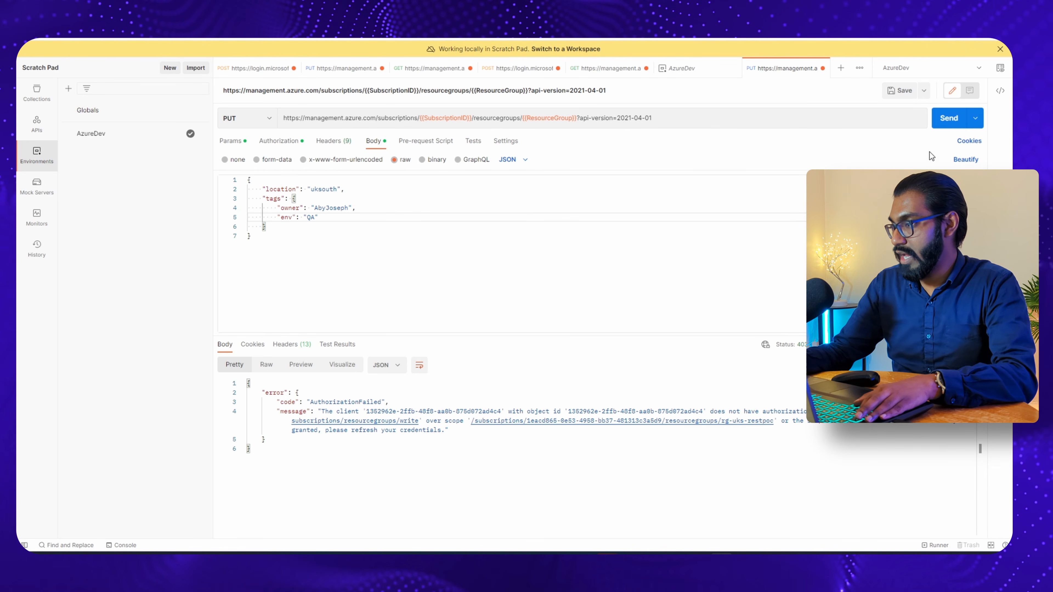
Step: Resend the PUT request in Postman and examine the error code, client ID and message in its response
left_click(941, 126)
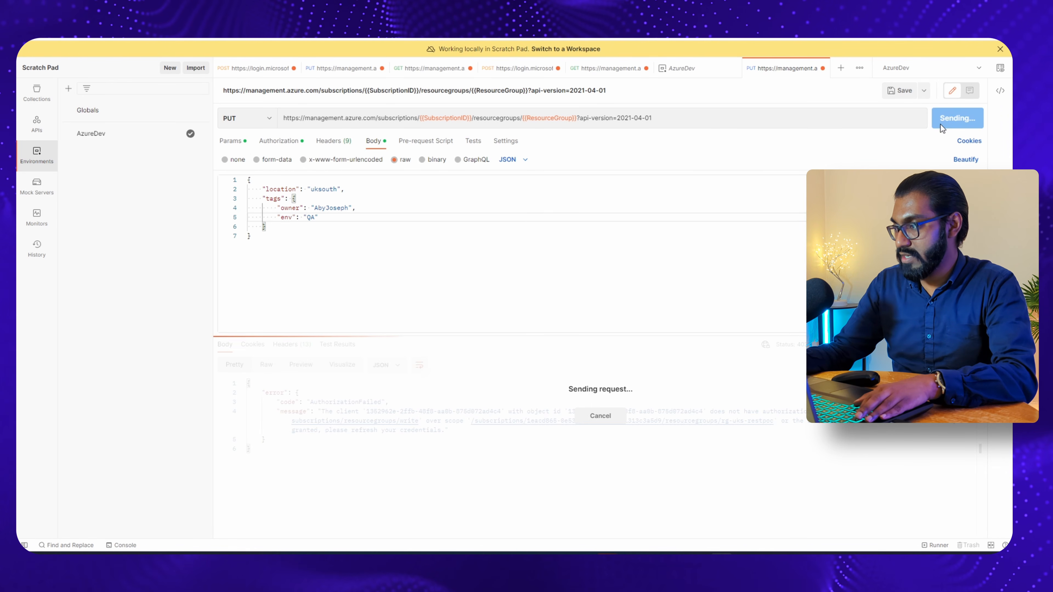
double_click(370, 403)
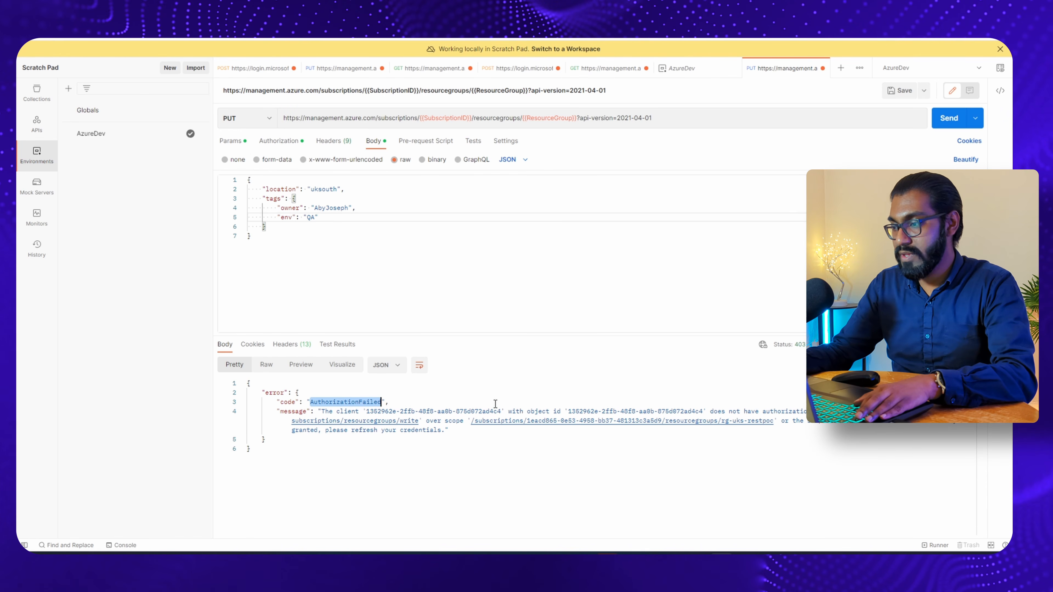
left_click_drag(367, 411, 474, 412)
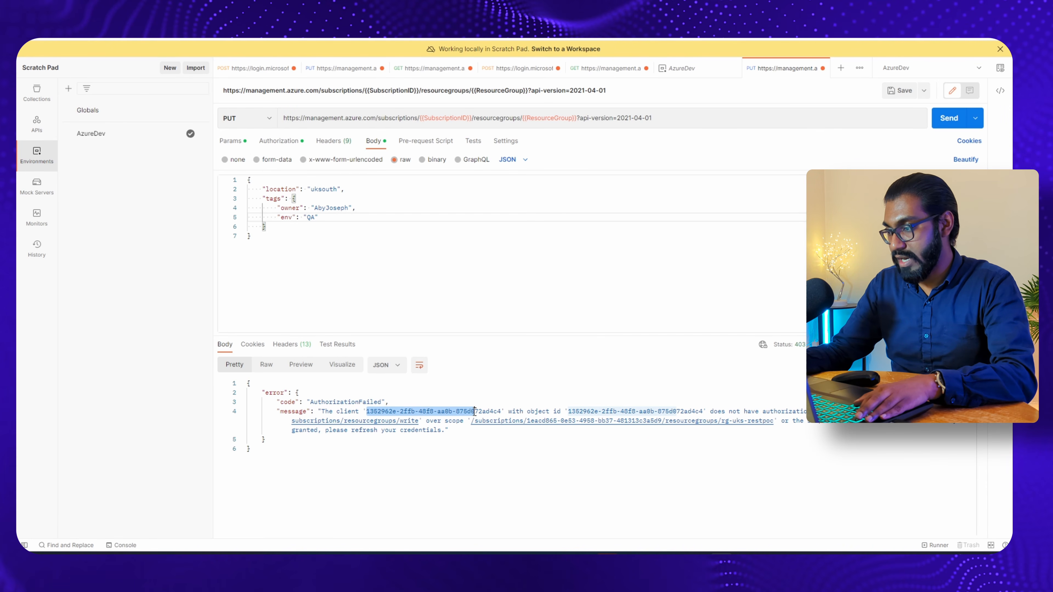
left_click(793, 412)
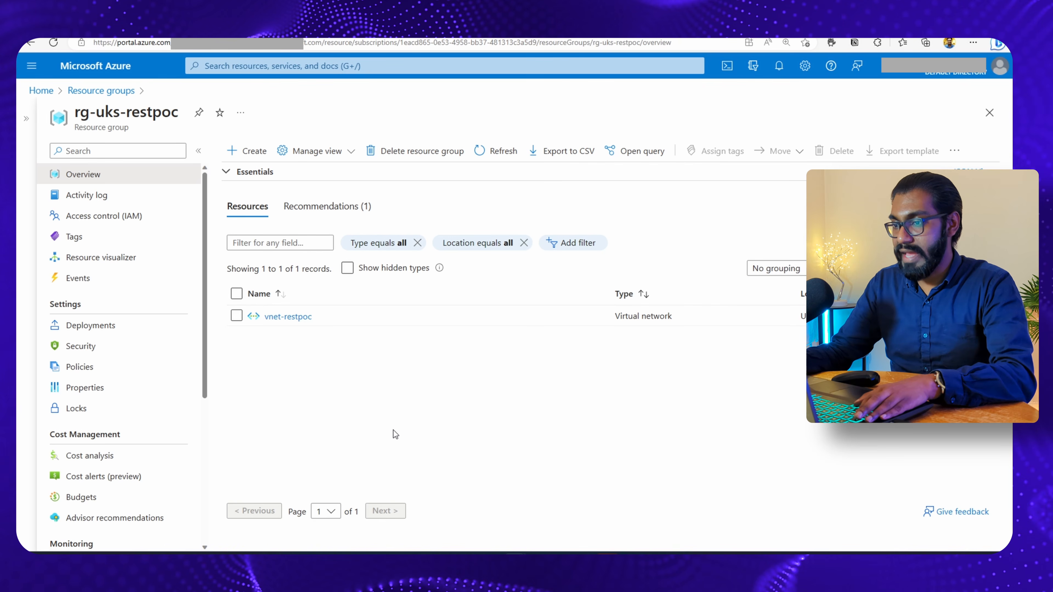
Step: Check the role assignments under access control (IAM) of resource group rg-uks-restpoc in the Azure portal
left_click(379, 419)
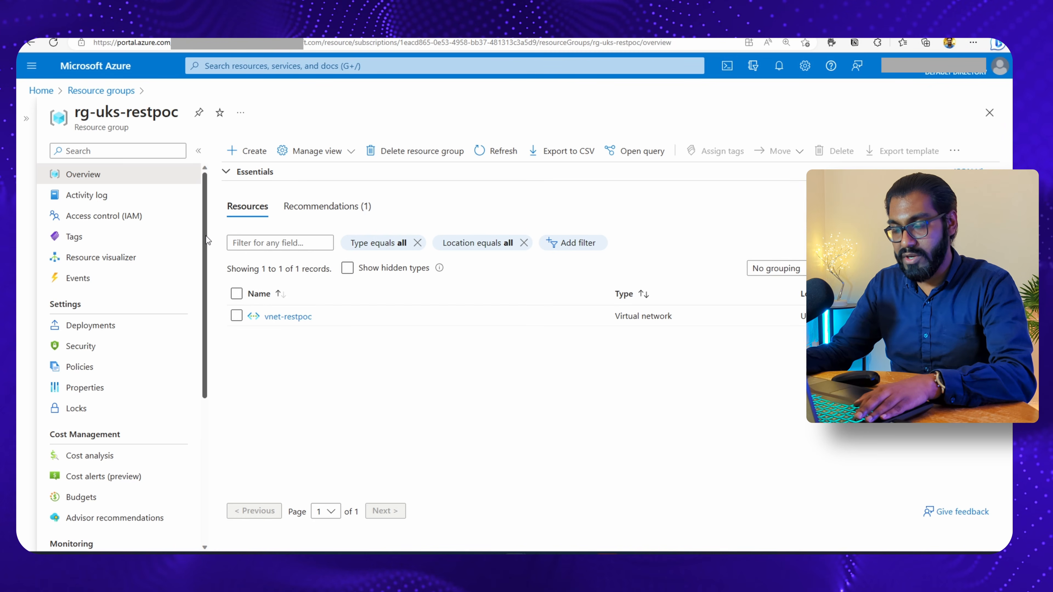
left_click(121, 219)
left_click(307, 185)
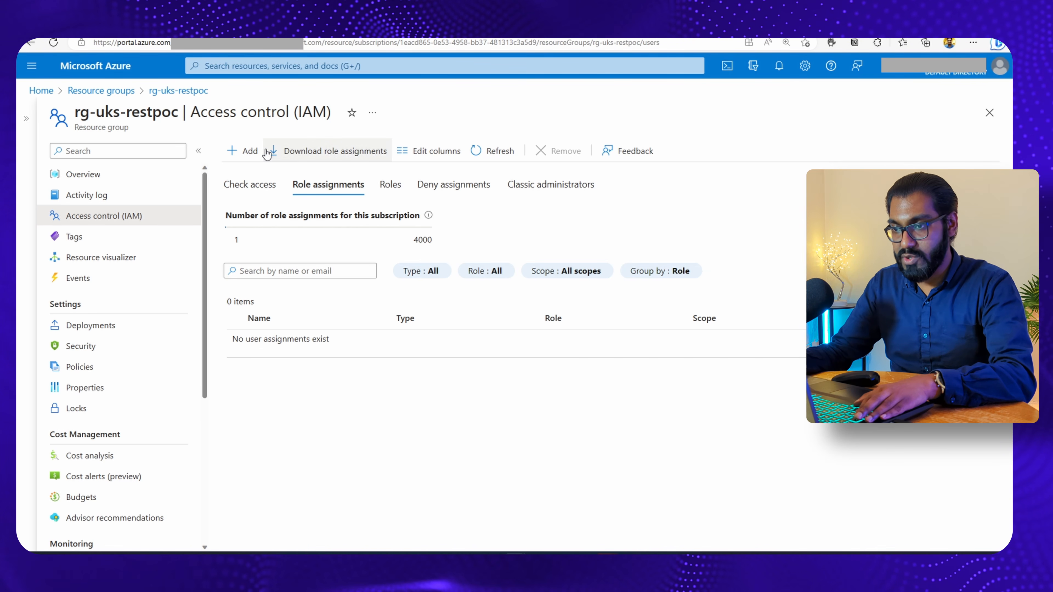
left_click(237, 151)
left_click(391, 439)
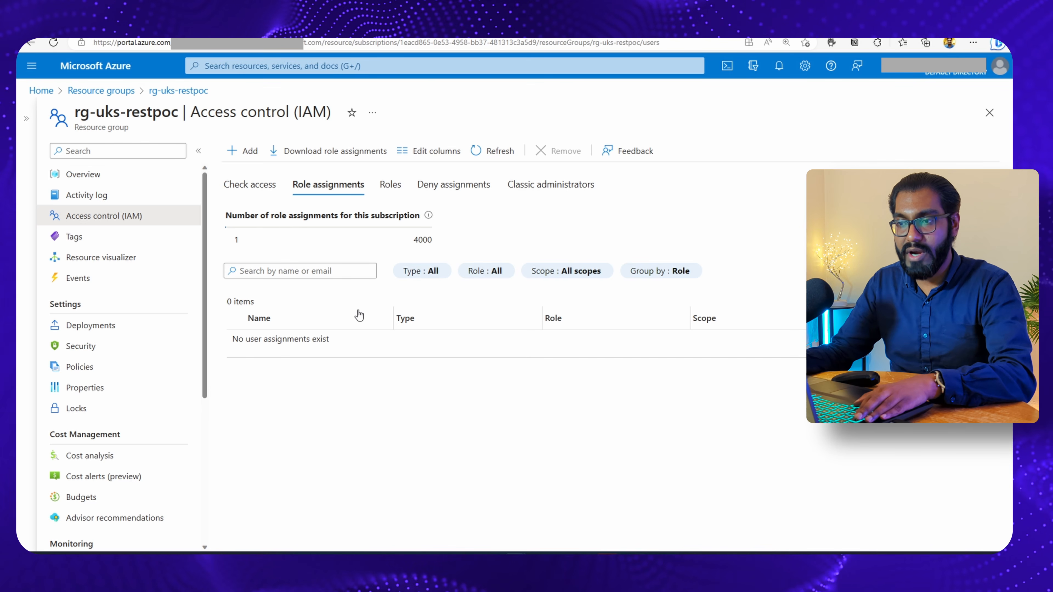
Step: Start a new role assignment for rg-uks-restpoc with the privileged administrator role Contributor and proceed to its members
left_click(252, 151)
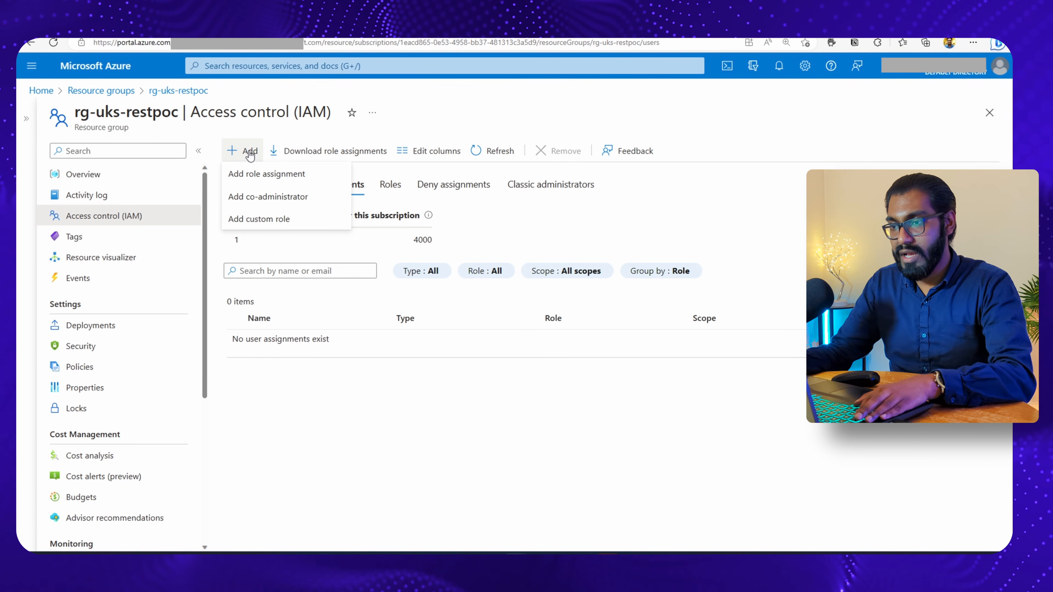
left_click(267, 174)
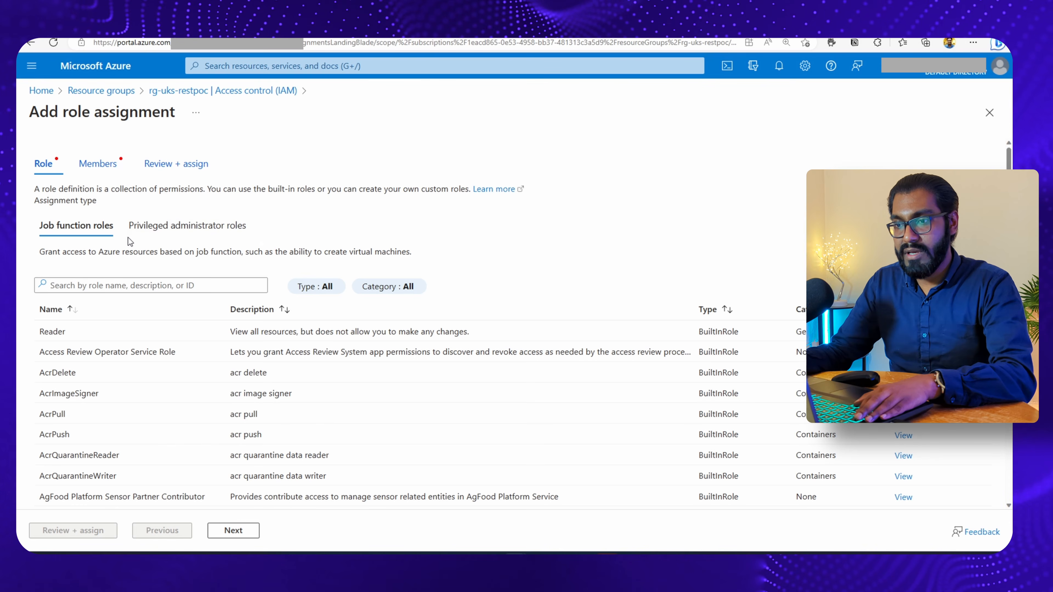
left_click(210, 226)
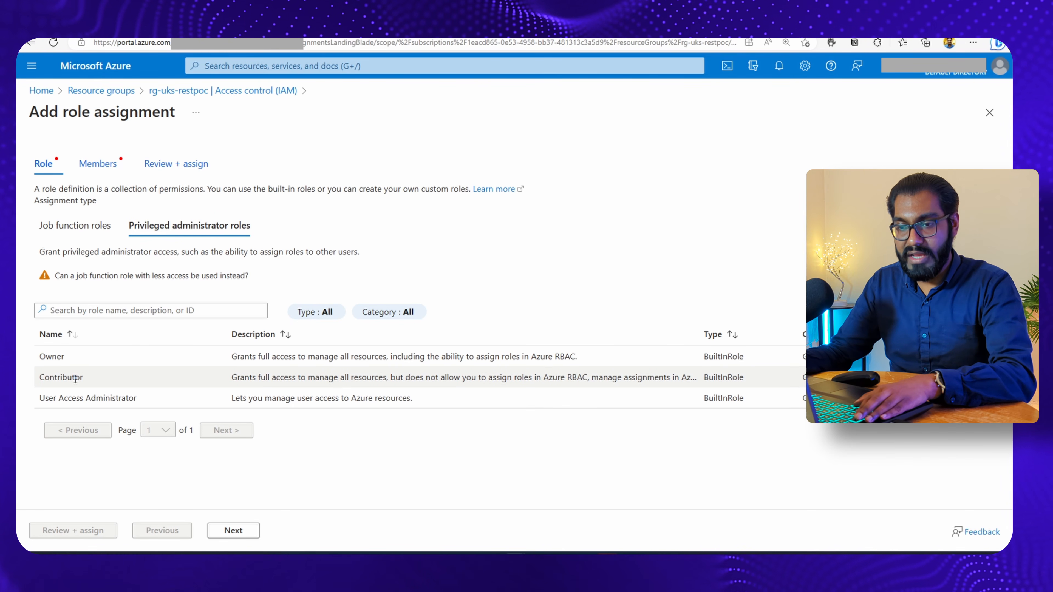
left_click(75, 378)
left_click(235, 529)
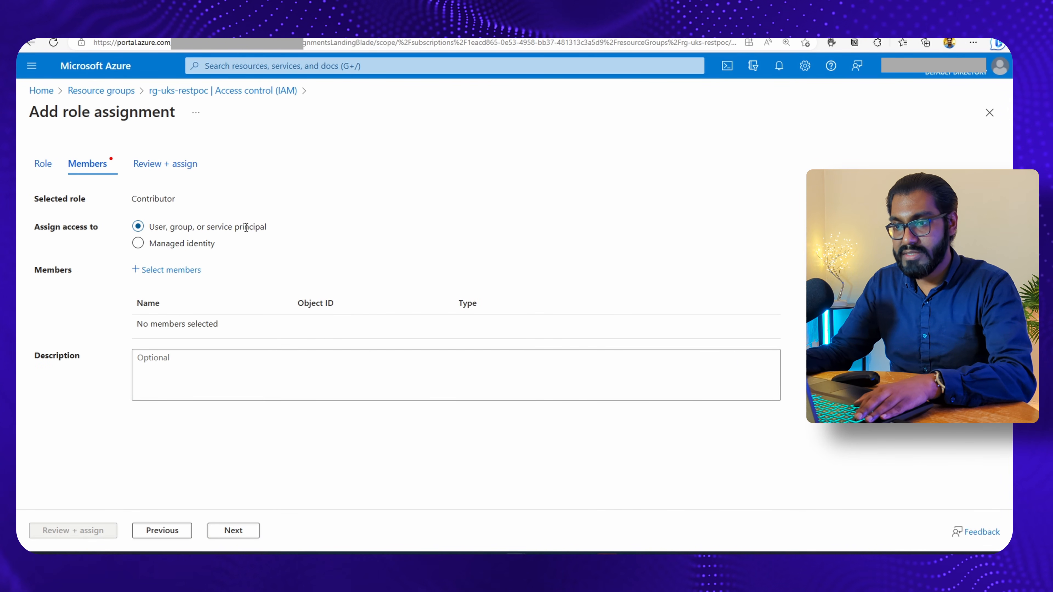
Step: Find the service principal rest-api-access-poc with the search text "rest", add it as member, and assign the role
left_click(170, 270)
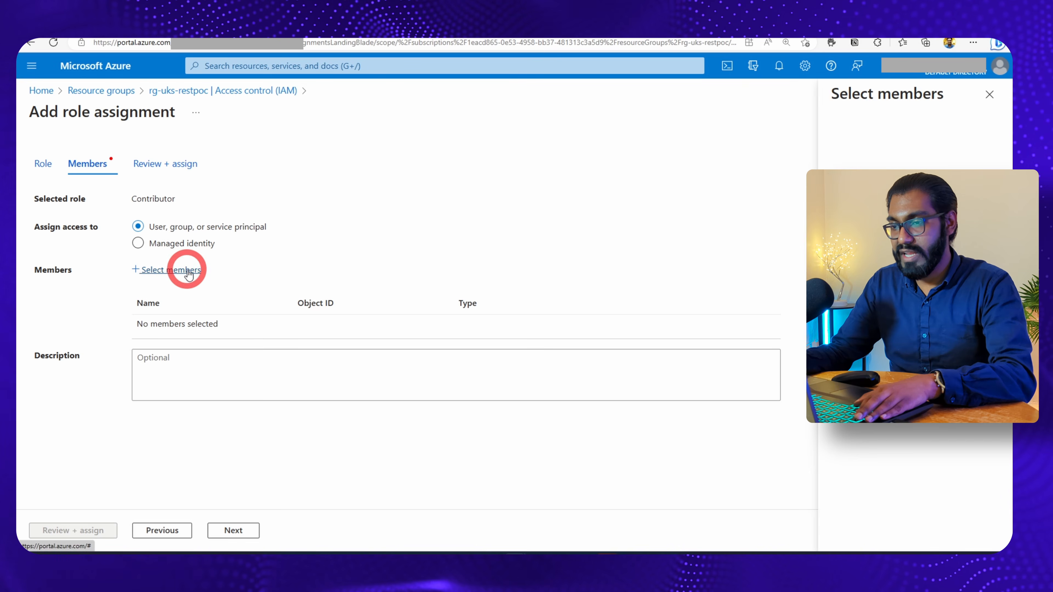
type("rest")
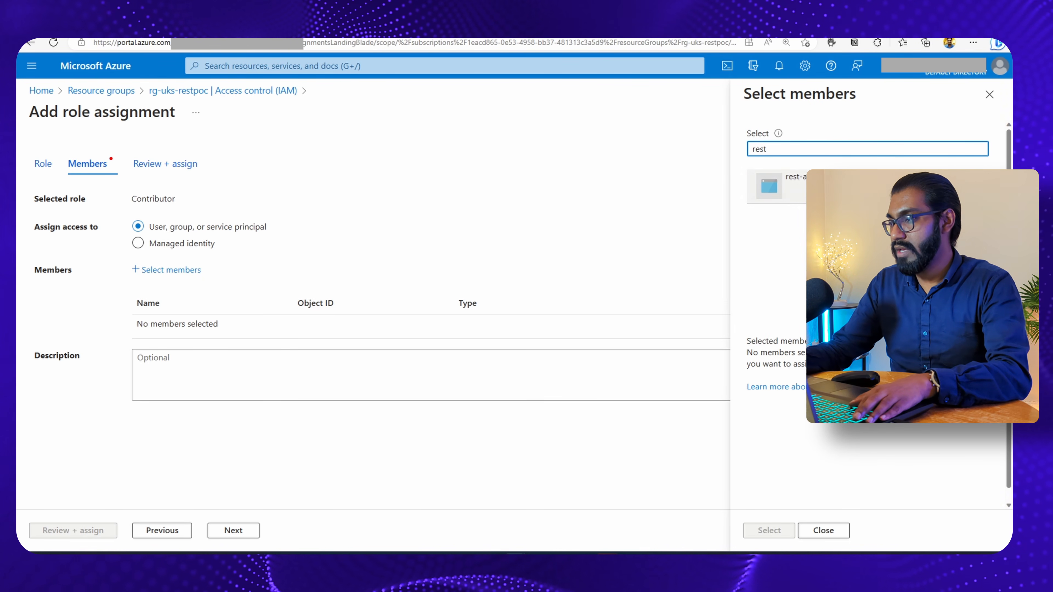
left_click(780, 185)
left_click(766, 531)
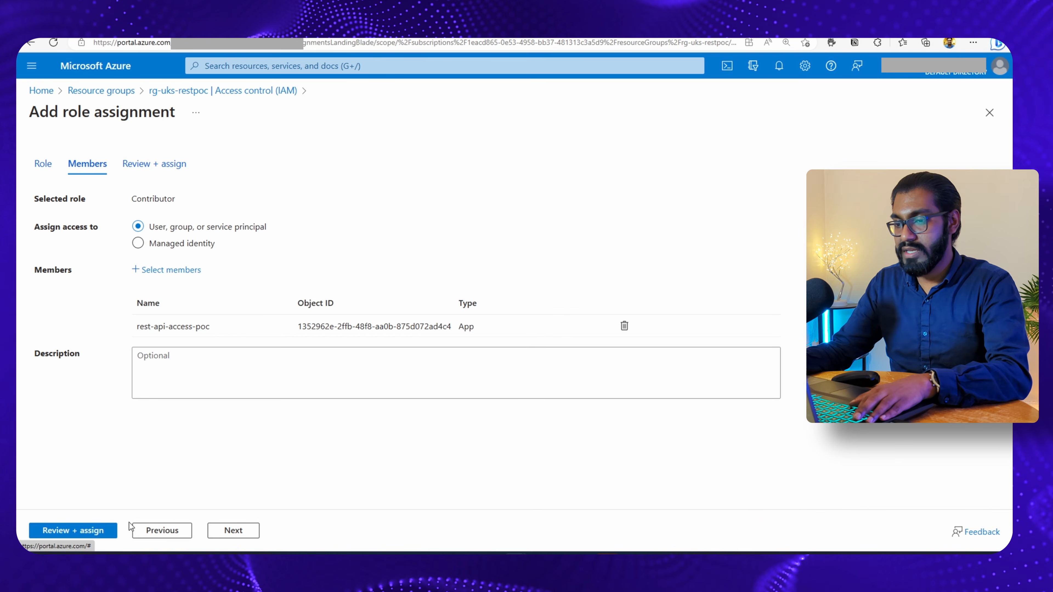
left_click(67, 534)
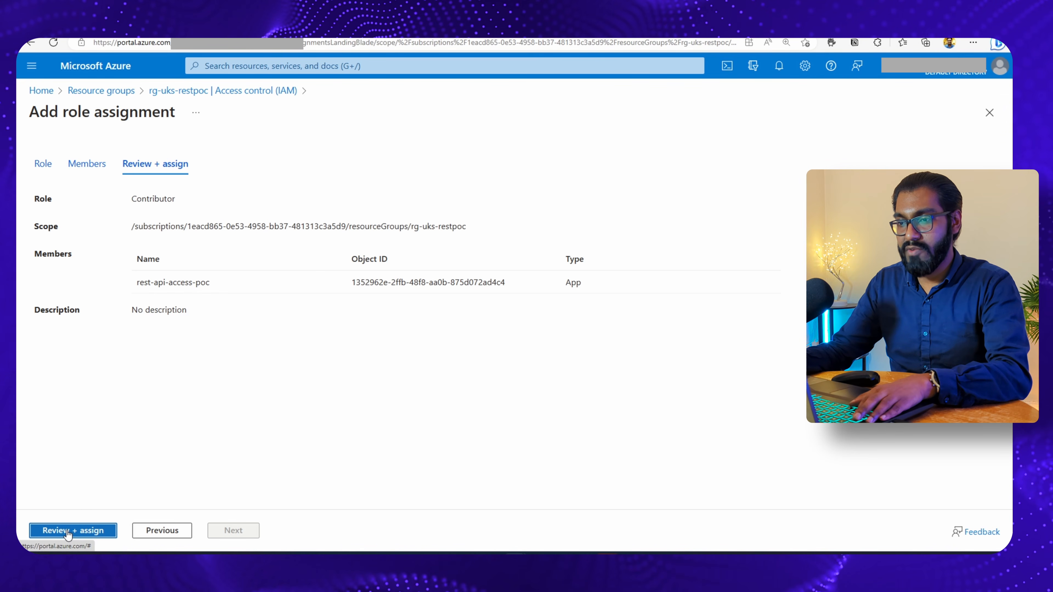
left_click(71, 531)
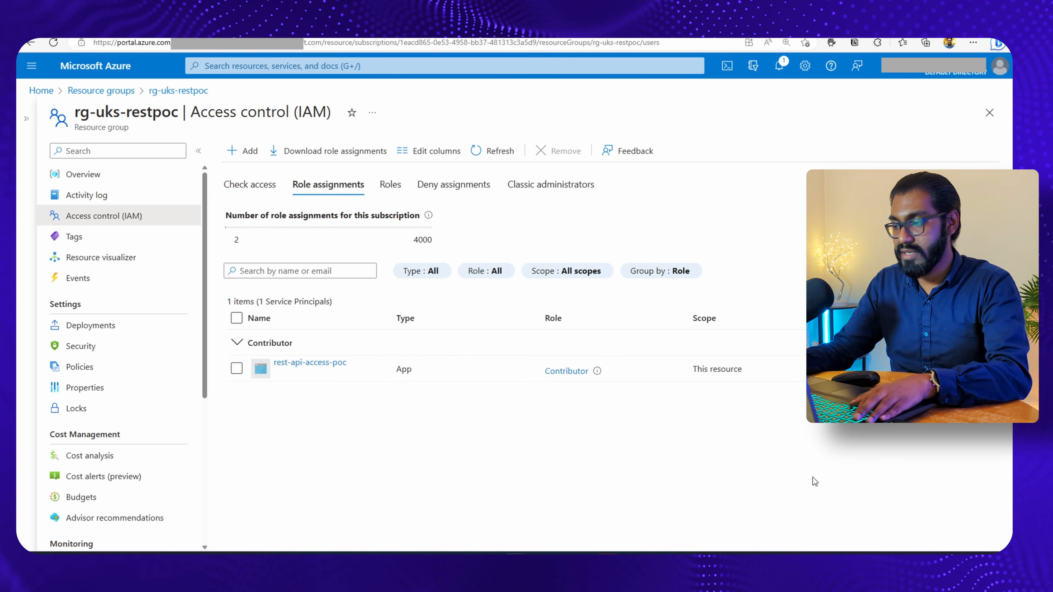
Step: Resend the token request in Postman, copy the new access_token value, and return to the PUT request
key("alt+Tab")
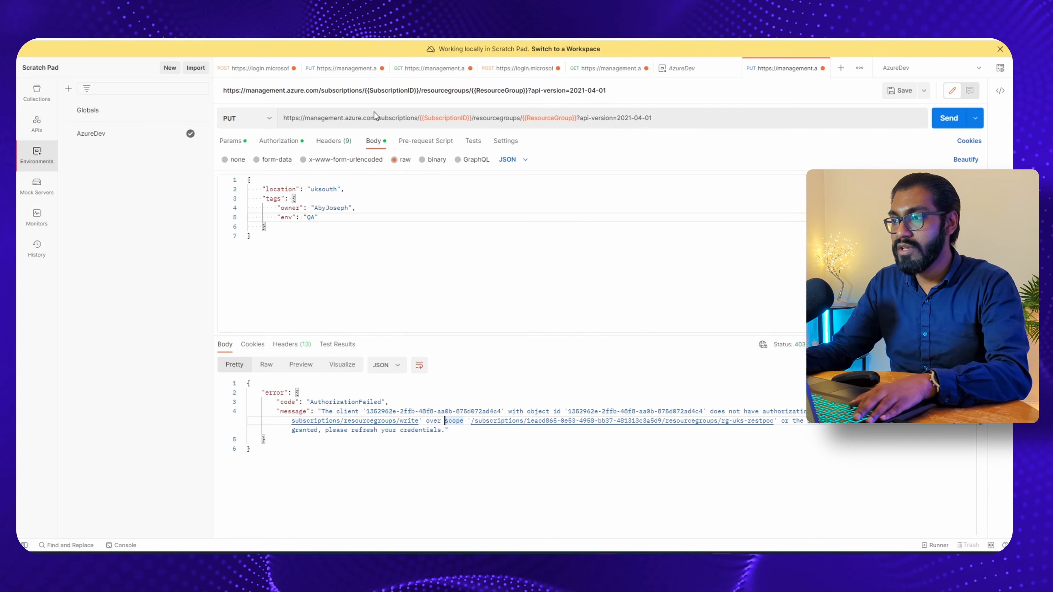
left_click(525, 71)
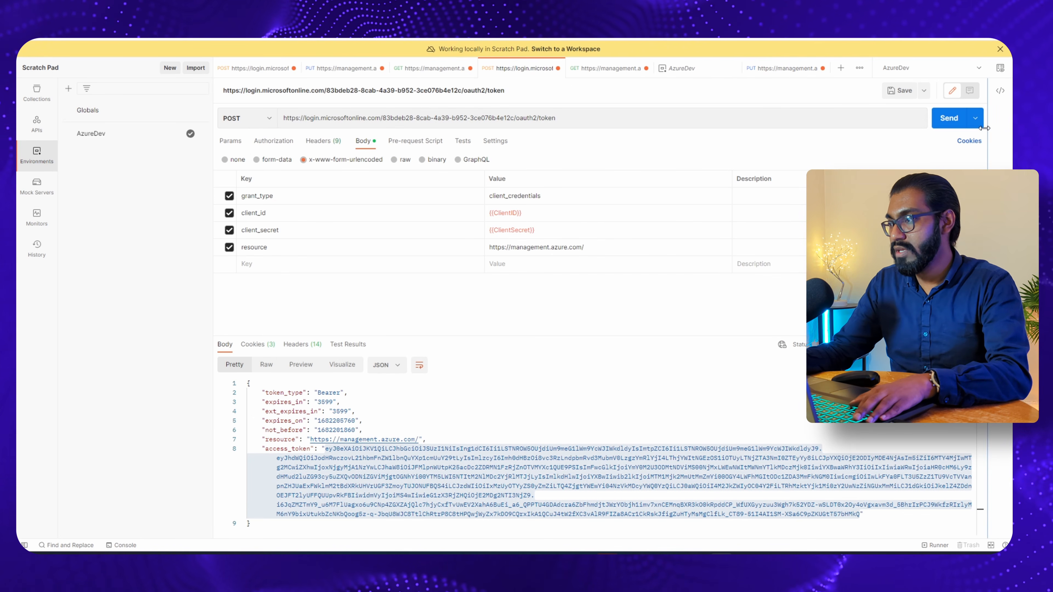
left_click(946, 124)
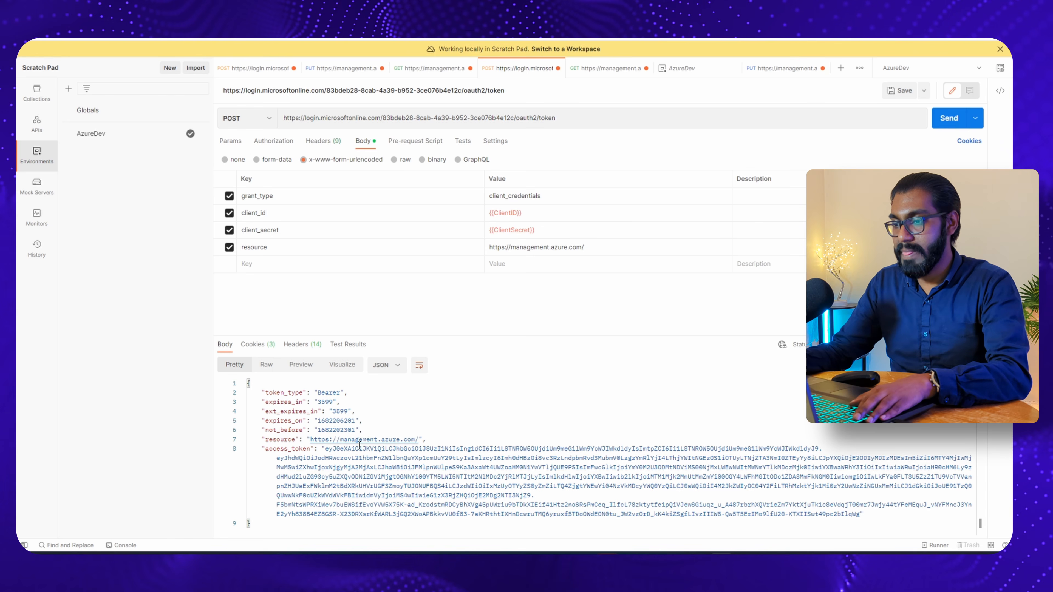
left_click_drag(325, 449, 860, 514)
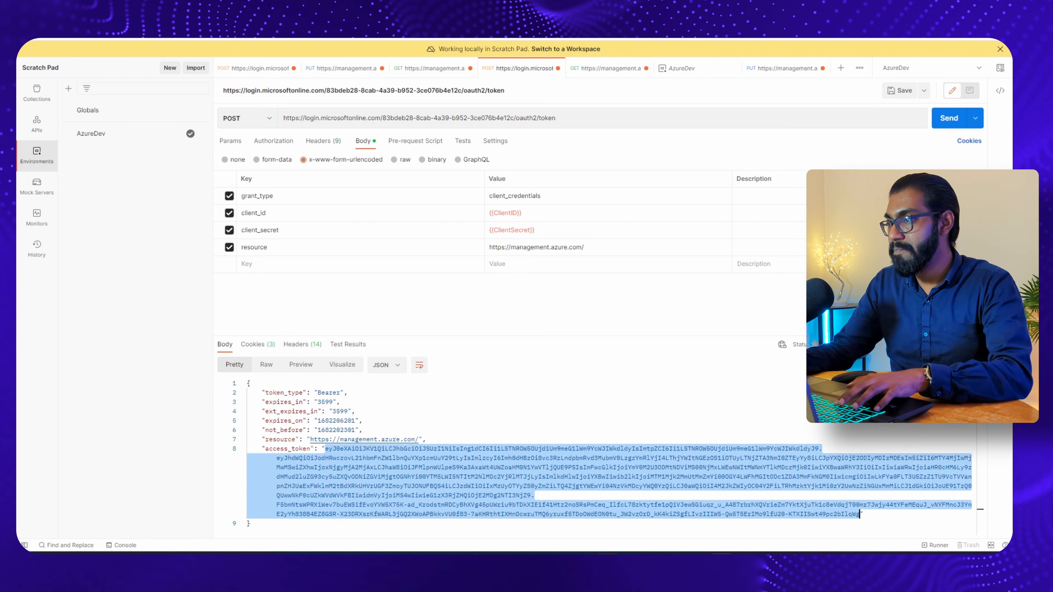
left_click(783, 68)
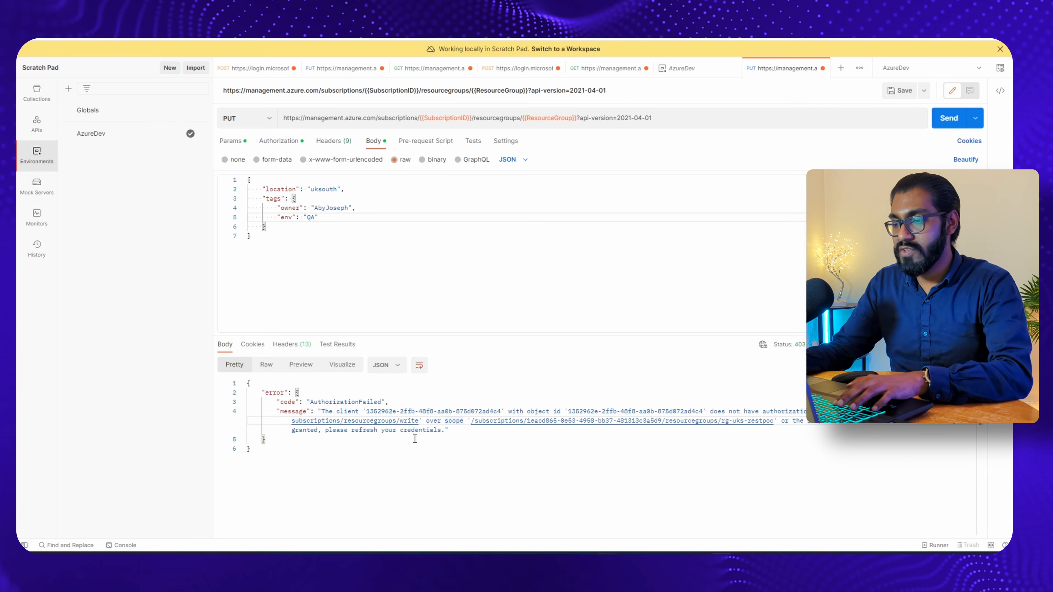
Step: Replace the access token in the PUT request's OAuth 2.0 authorization with the newly copied token
left_click(279, 141)
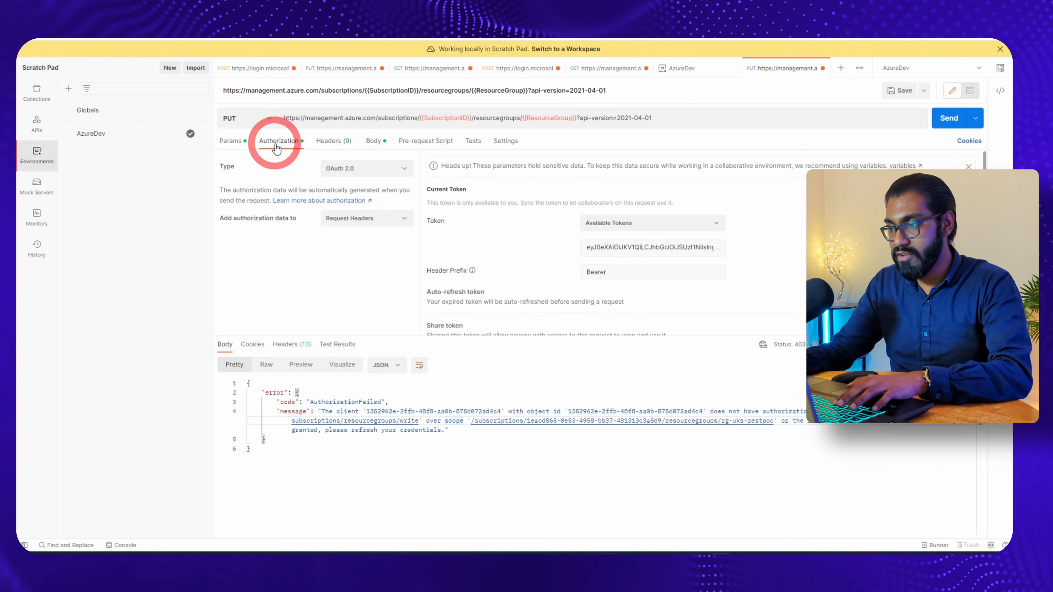
left_click(649, 249)
key("ctrl+a")
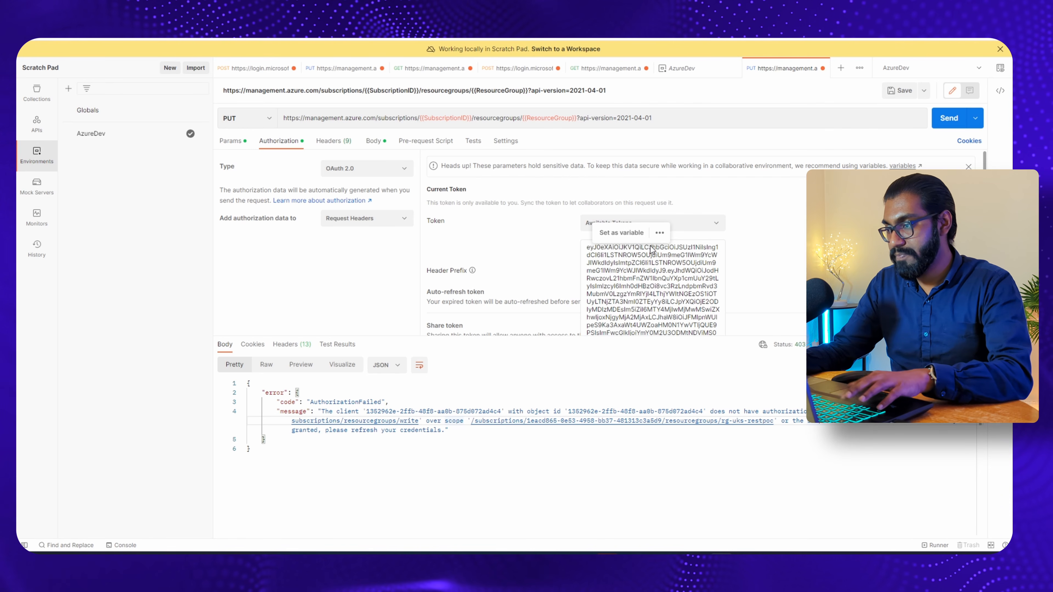
Step: Send the PUT request for the resource group with the replaced access token
left_click(947, 121)
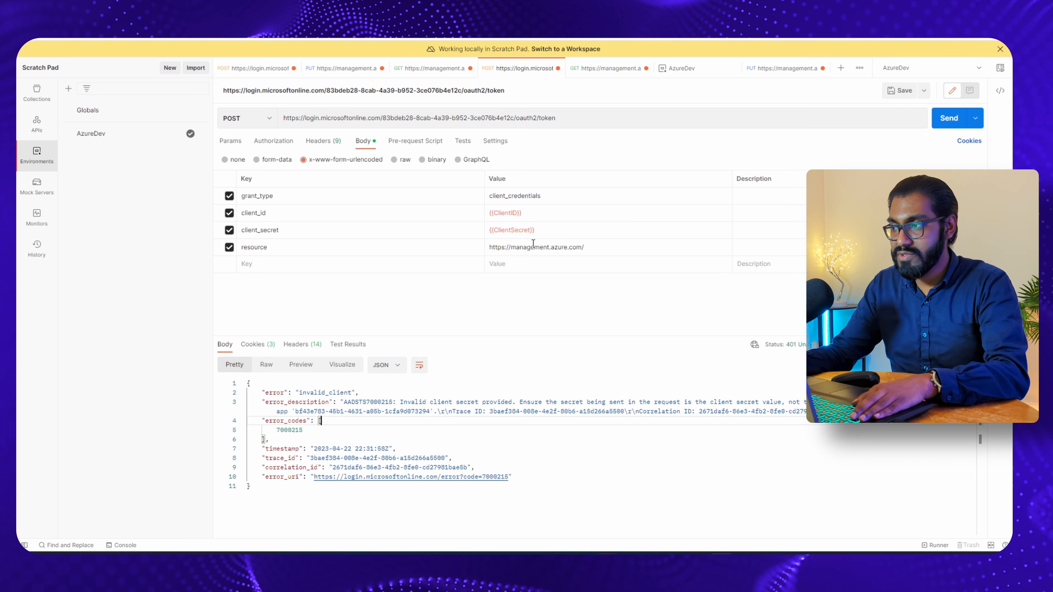
Step: Remove the surplus trailing characters from the ClientSecret variable in the AzureDev environment and save the environment
left_click(683, 78)
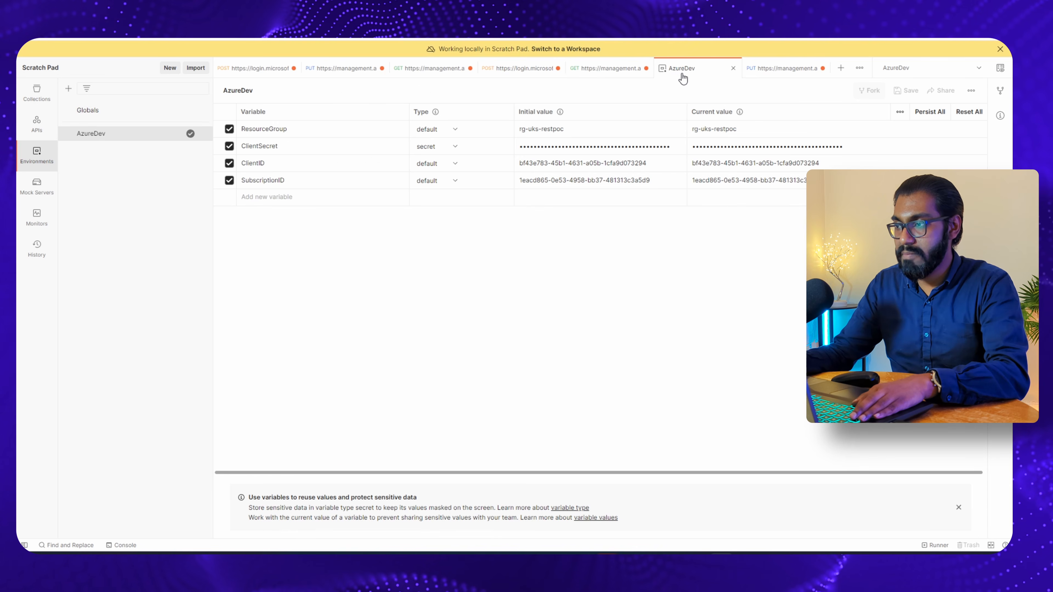
left_click(673, 150)
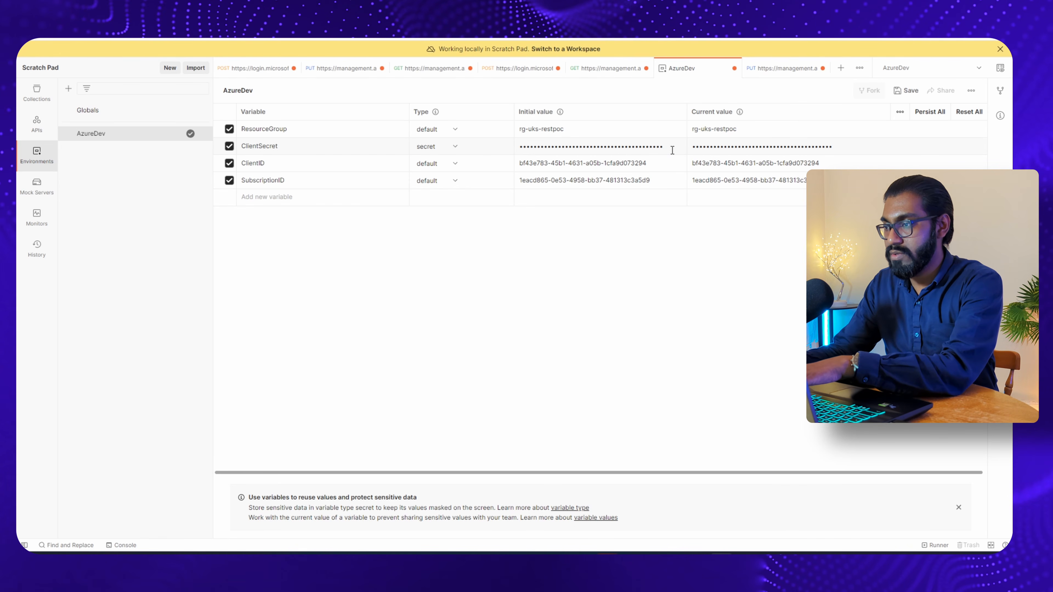
left_click(898, 91)
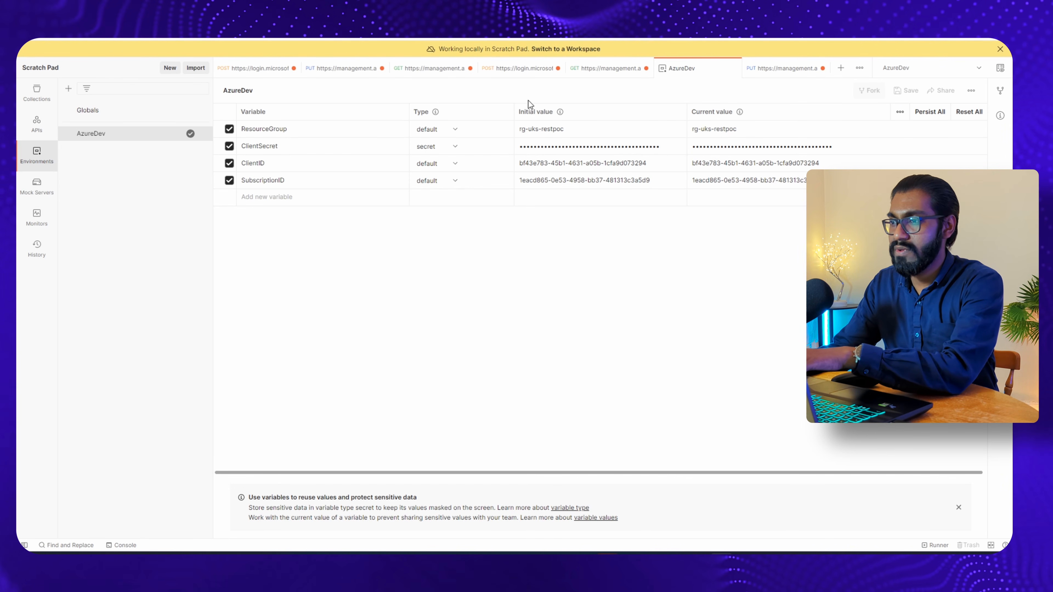
Step: Resend the client-credentials token request to login.microsoftonline.com and select the returned access_token value
left_click(514, 67)
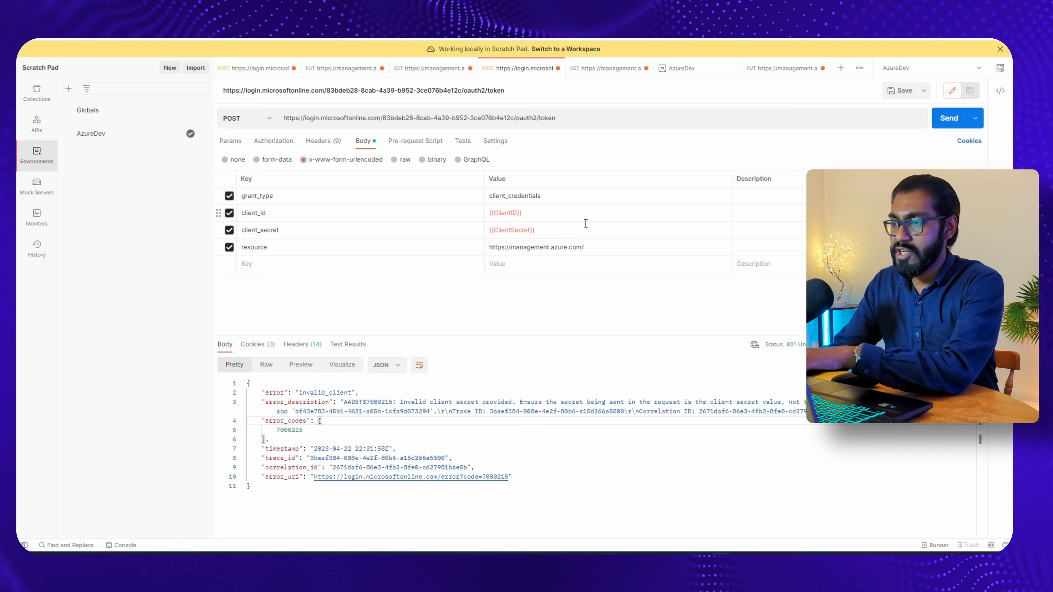
left_click(944, 126)
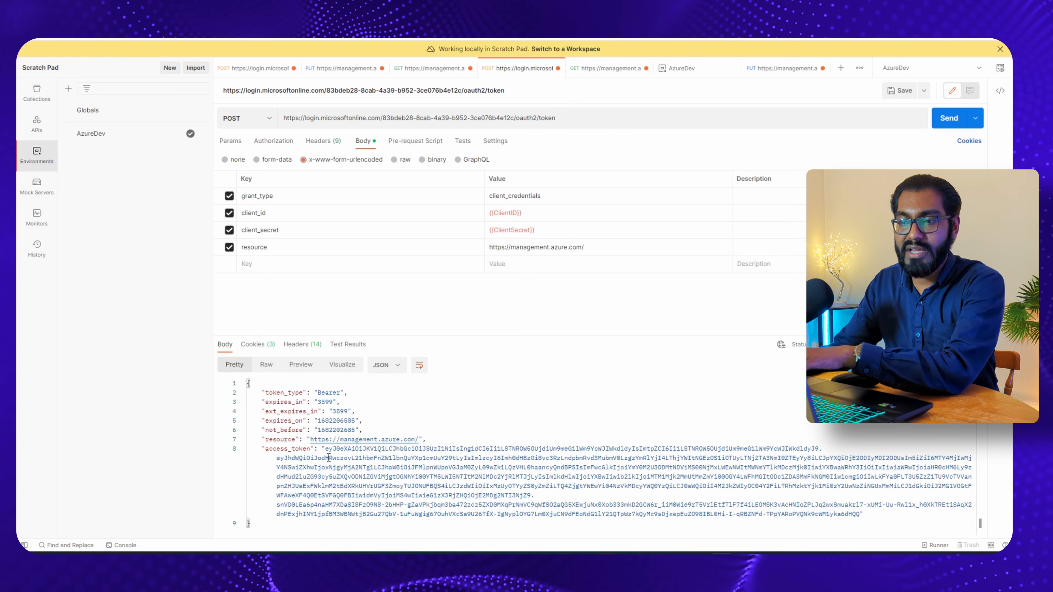
left_click_drag(326, 451, 863, 514)
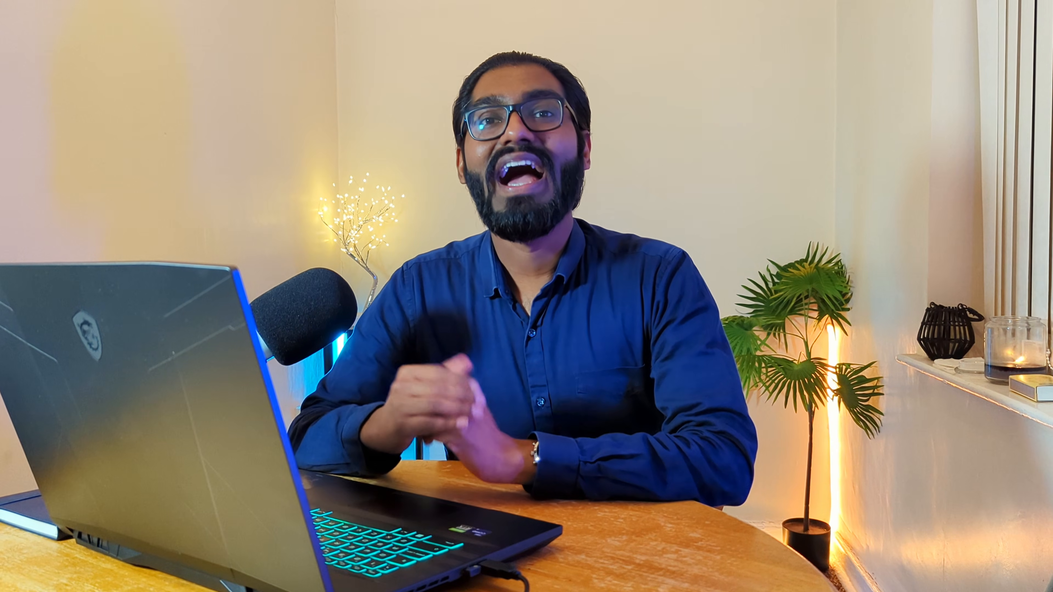